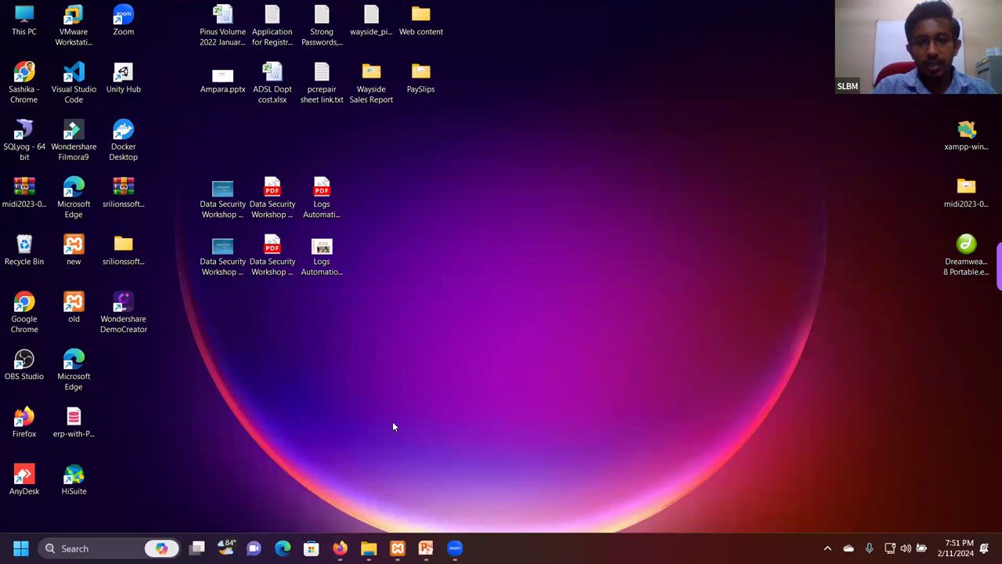
Switch to the Firefox window showing the new tab page and search Google for "visual studio code"
mouse_move(339, 548)
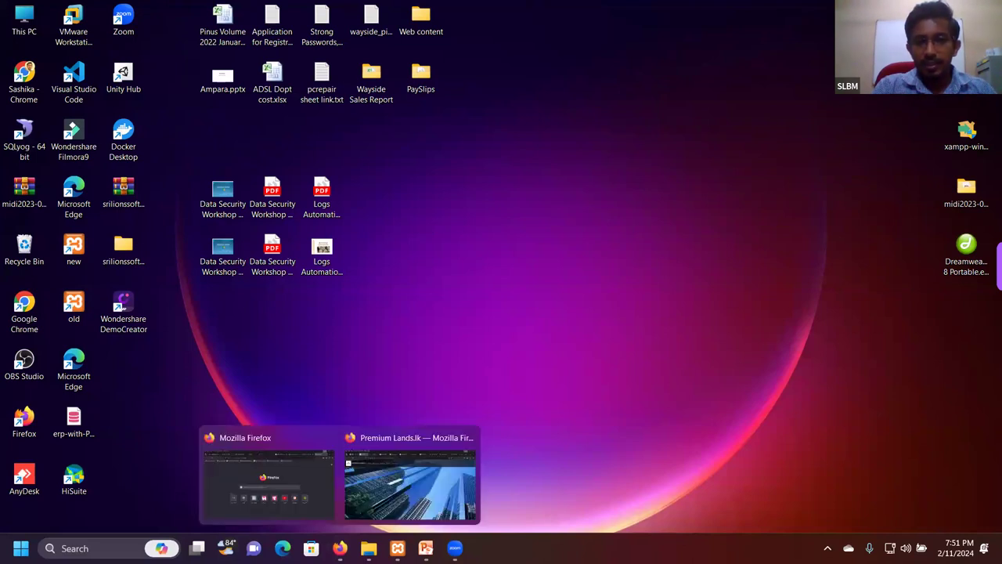
left_click(311, 471)
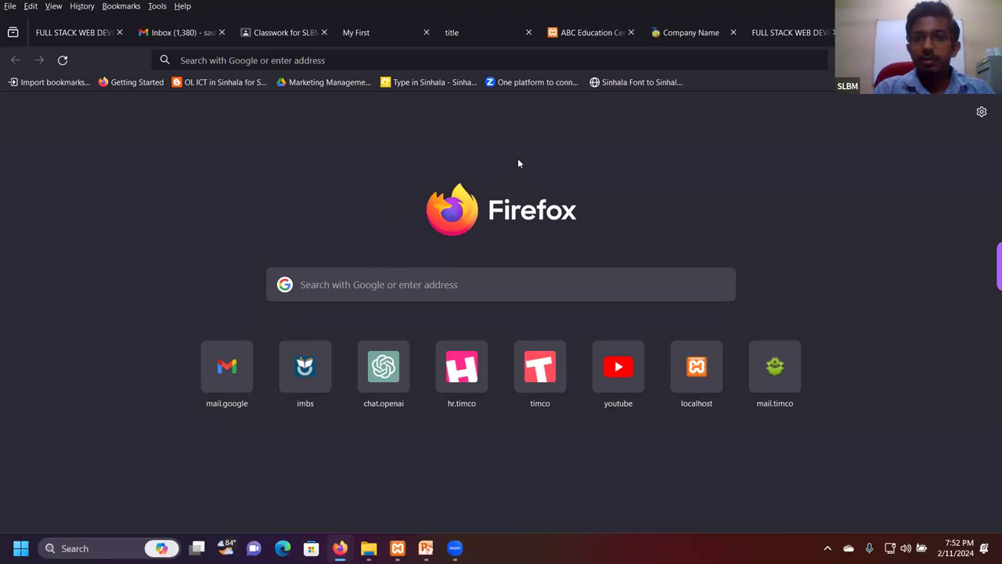
left_click(332, 61)
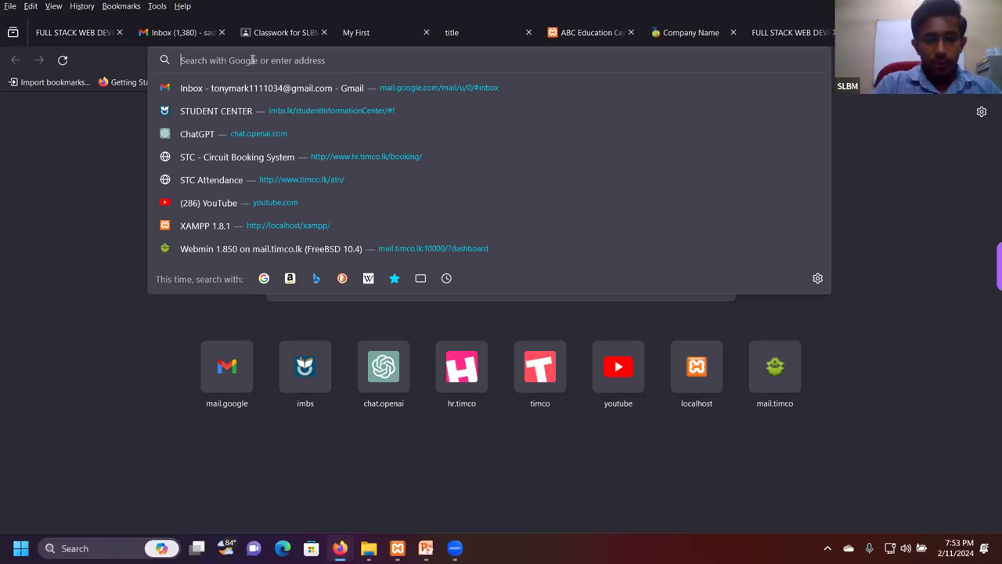
type("voisual")
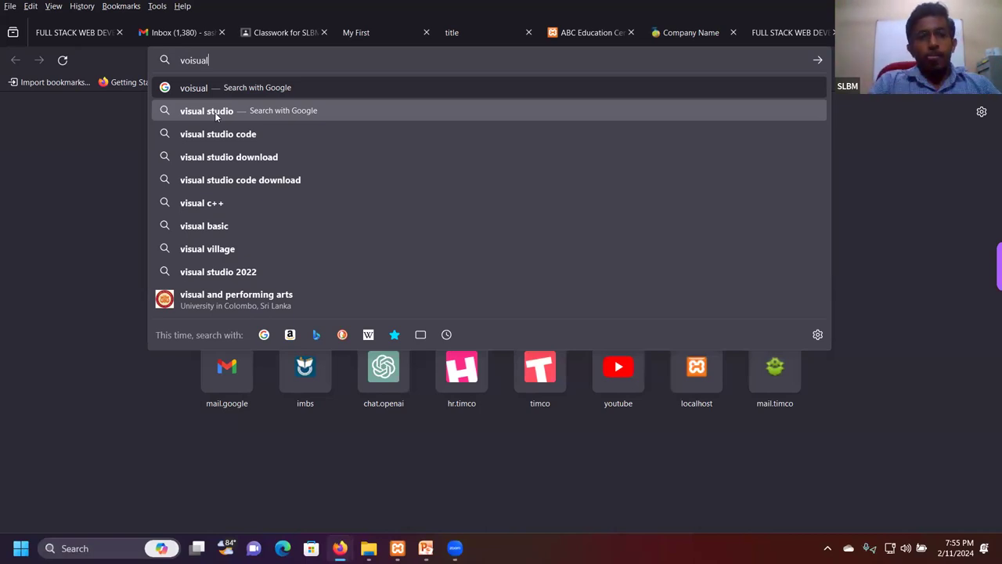
left_click(214, 112)
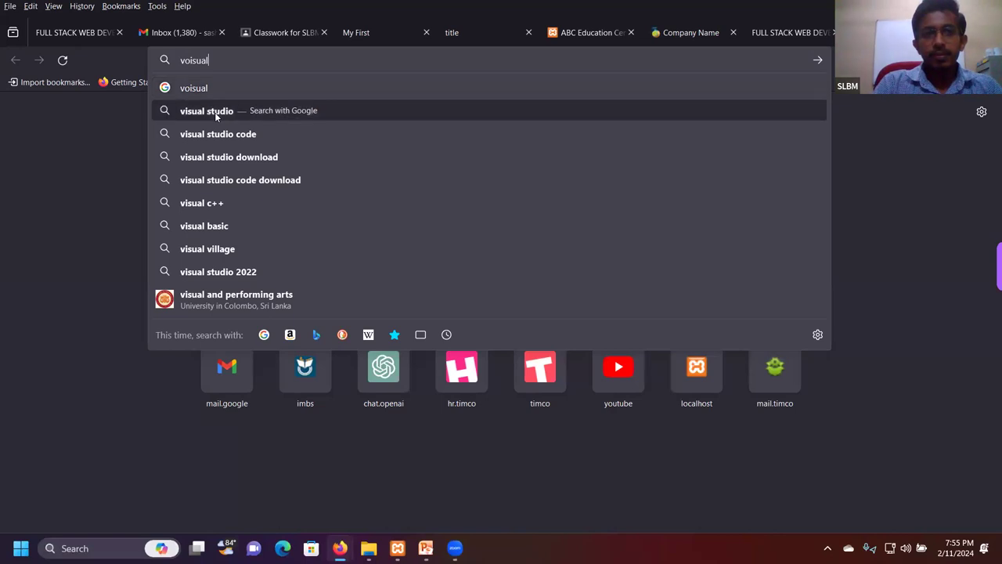
left_click(463, 56)
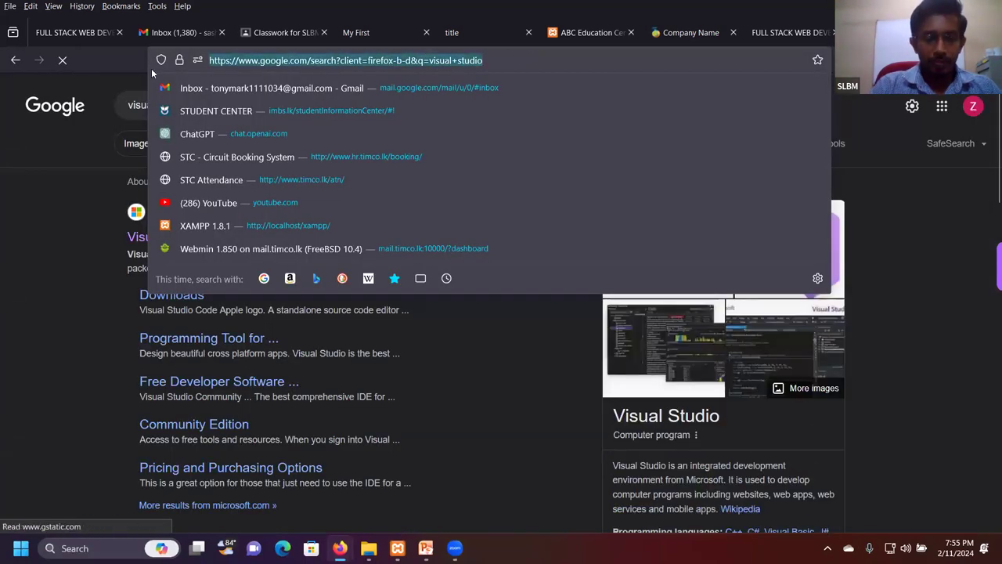
type("visu")
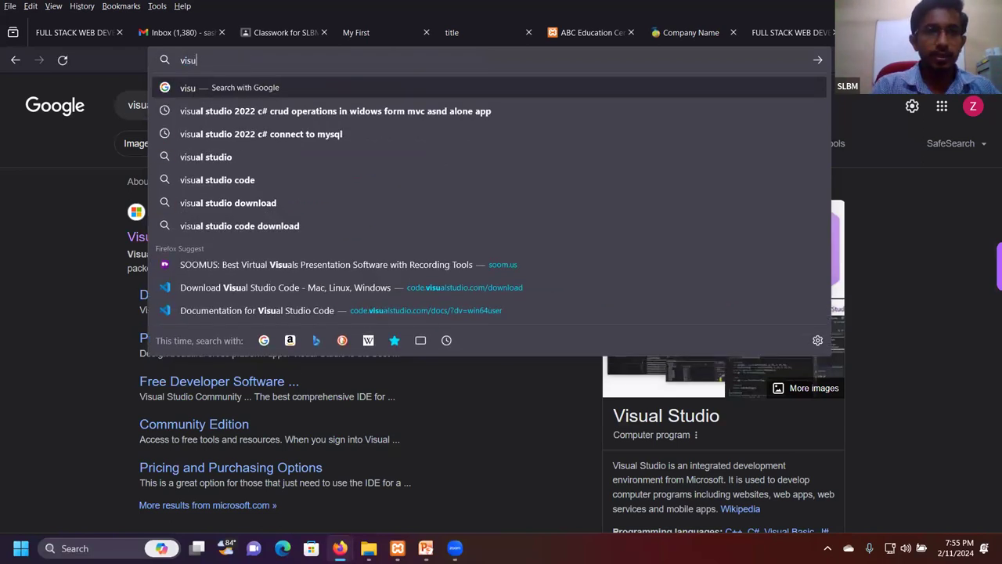
left_click(204, 180)
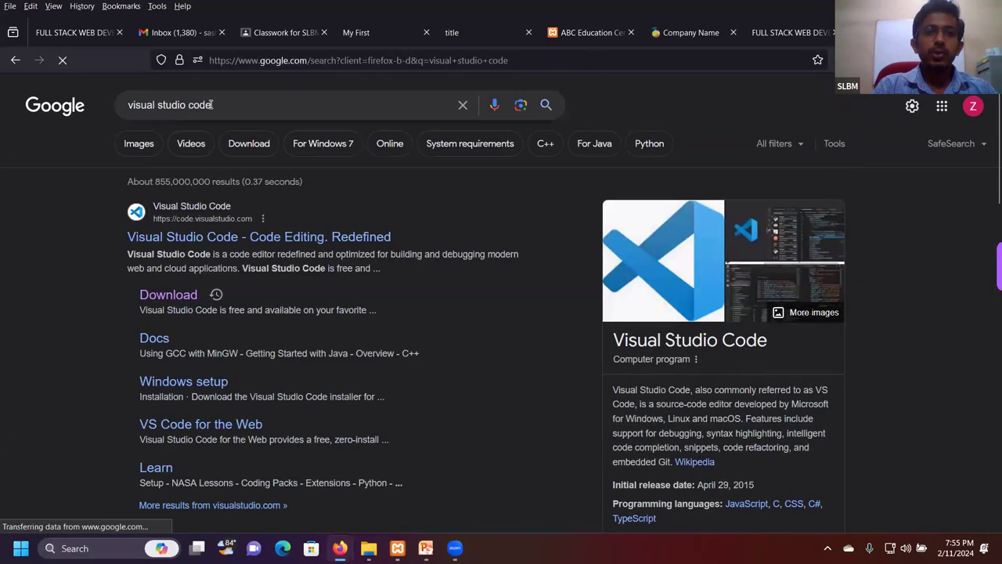
Open the Visual Studio Code download page from the search results
left_click_drag(231, 104, 99, 102)
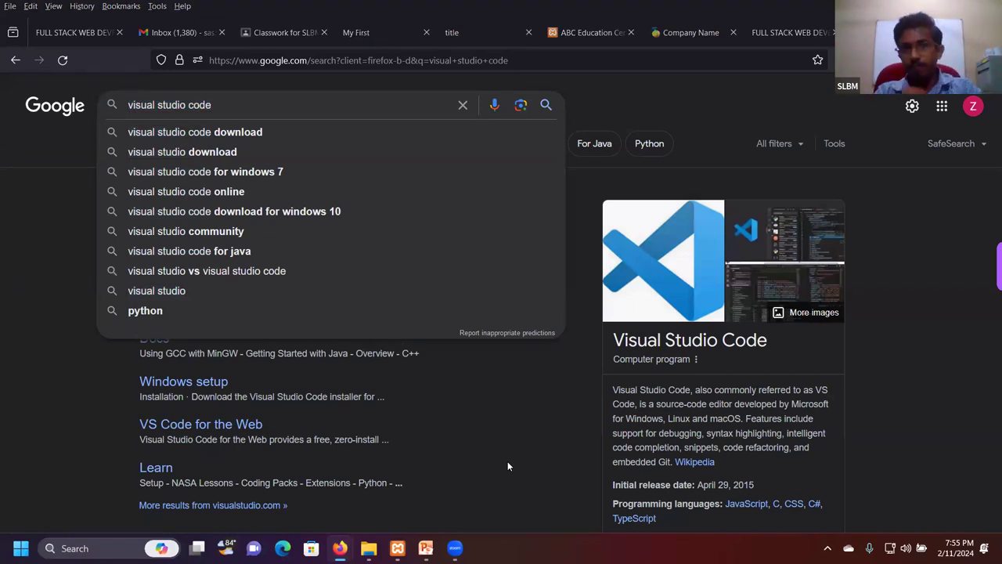
left_click(644, 94)
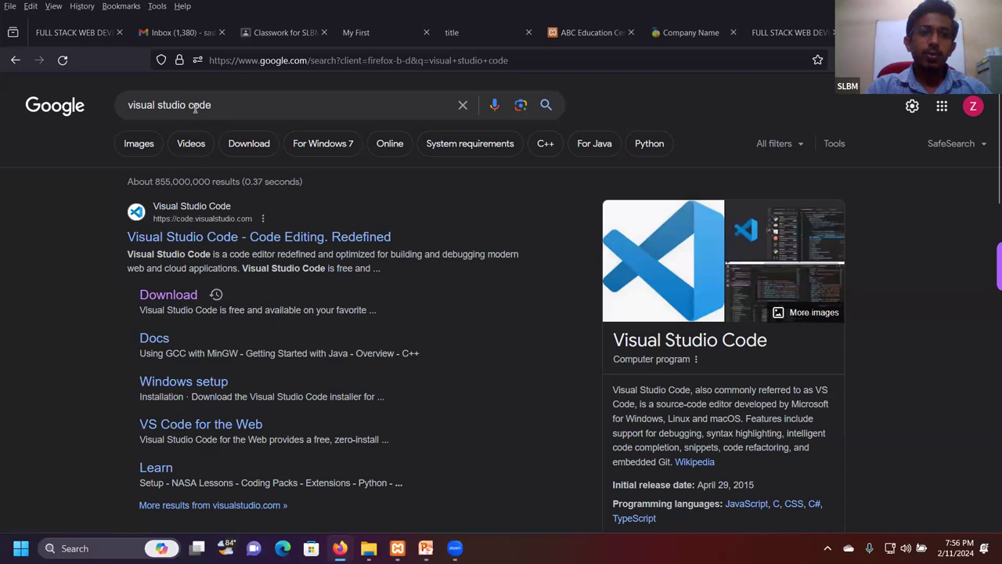
left_click(174, 301)
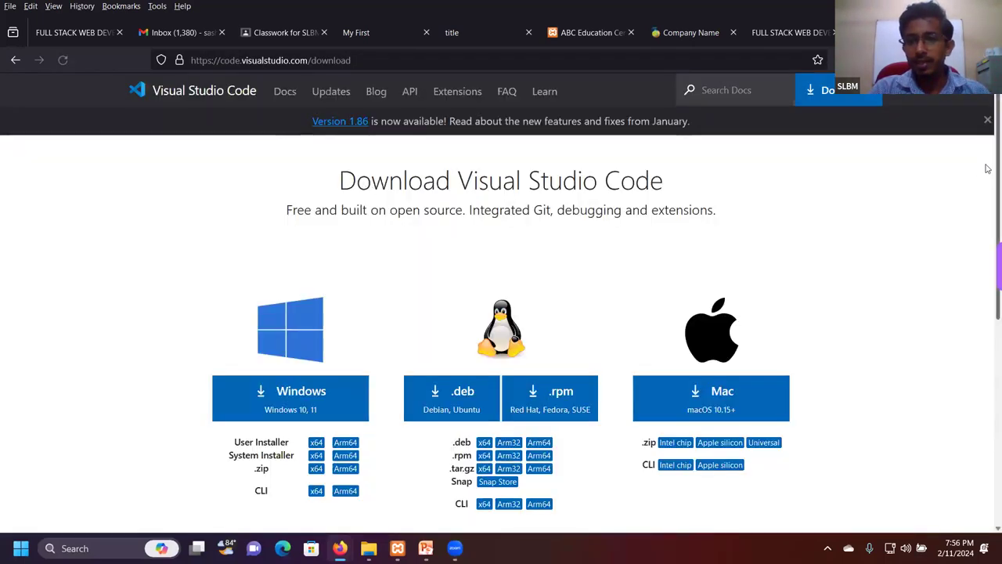
scroll(988, 176, "down", 1)
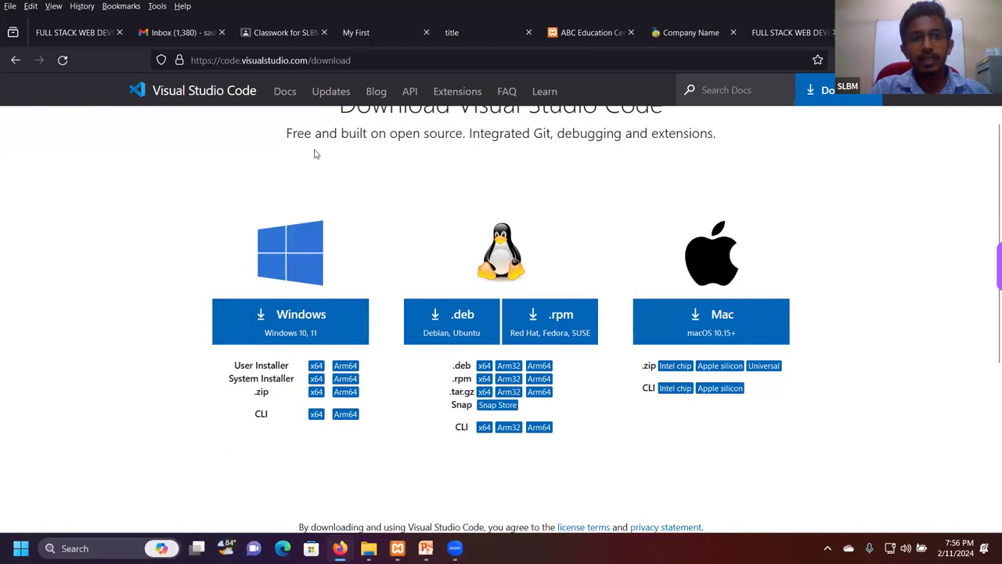
Check the SLBM (Batch 1) classwork page in Google Classroom, then return to the Visual Studio Code download page
left_click(280, 31)
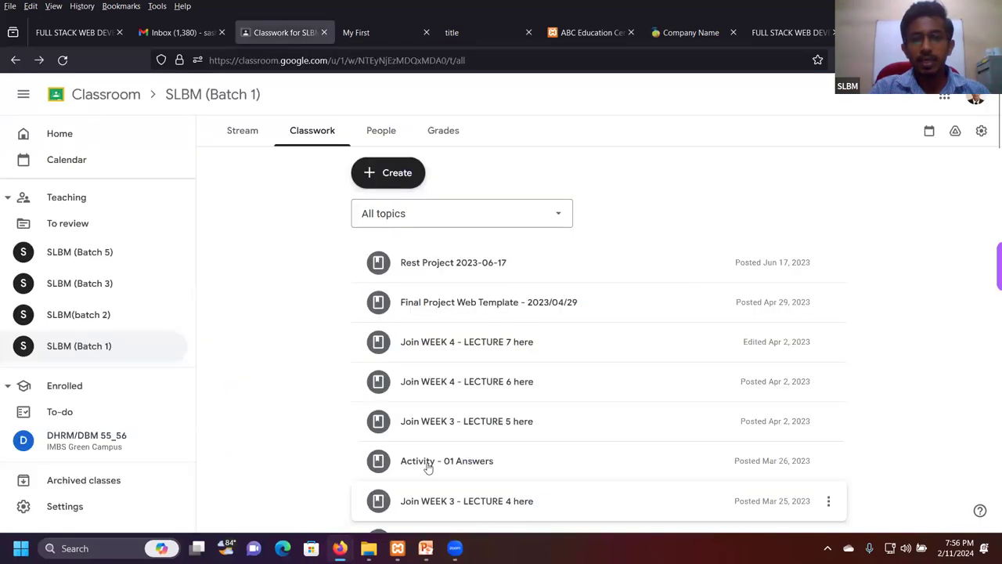
mouse_move(987, 130)
left_mouse_down()
mouse_move(989, 369)
mouse_move(998, 137)
left_mouse_up()
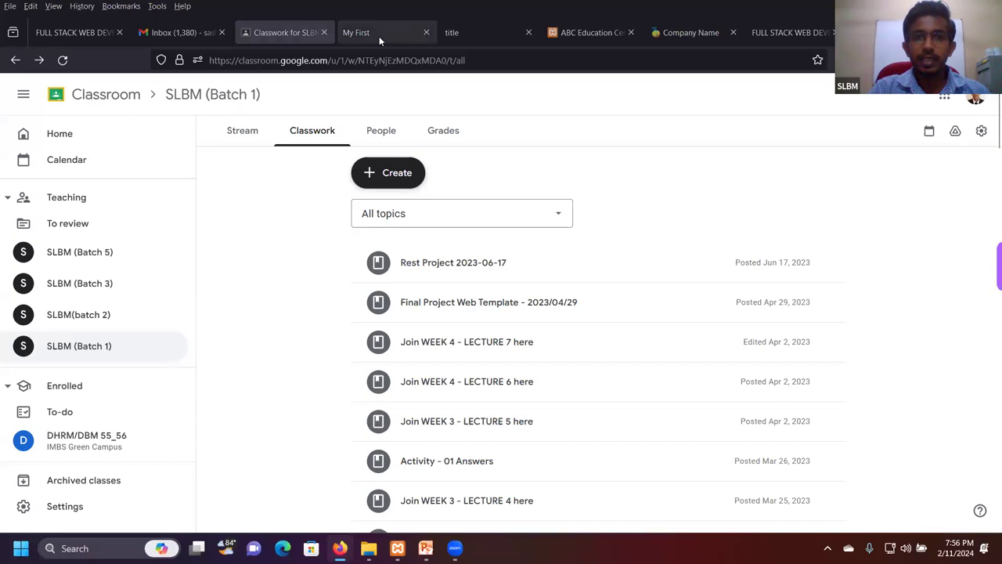
left_click(901, 32)
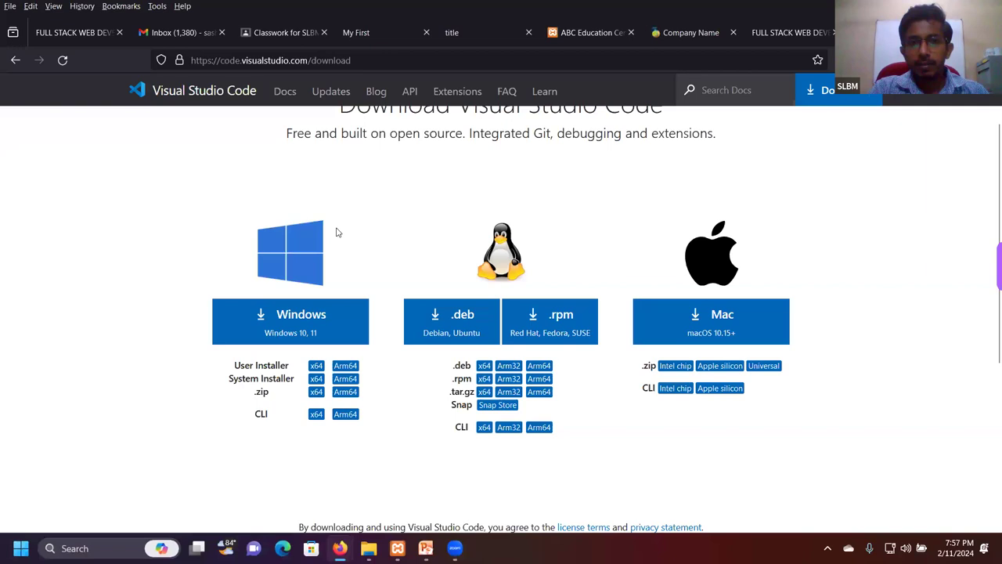
Select the download page's address and download the Visual Studio Code installer for Windows 10, 11
left_click(362, 55)
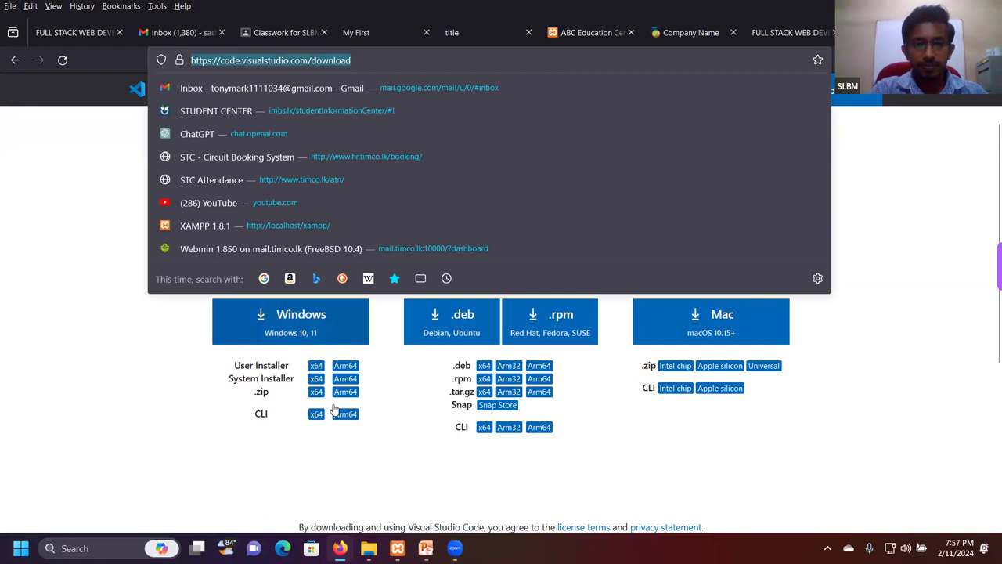
left_click(765, 273)
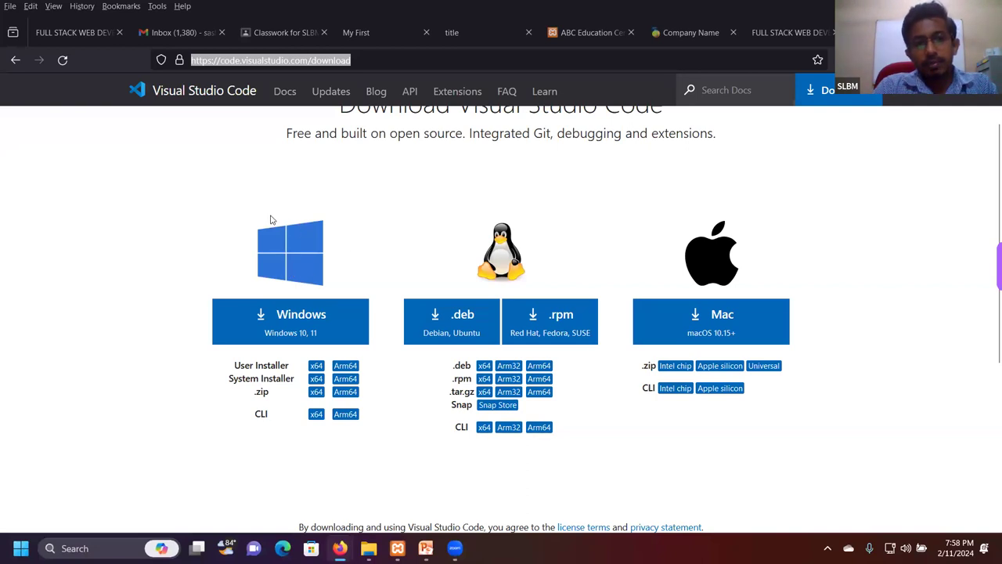
left_click(300, 322)
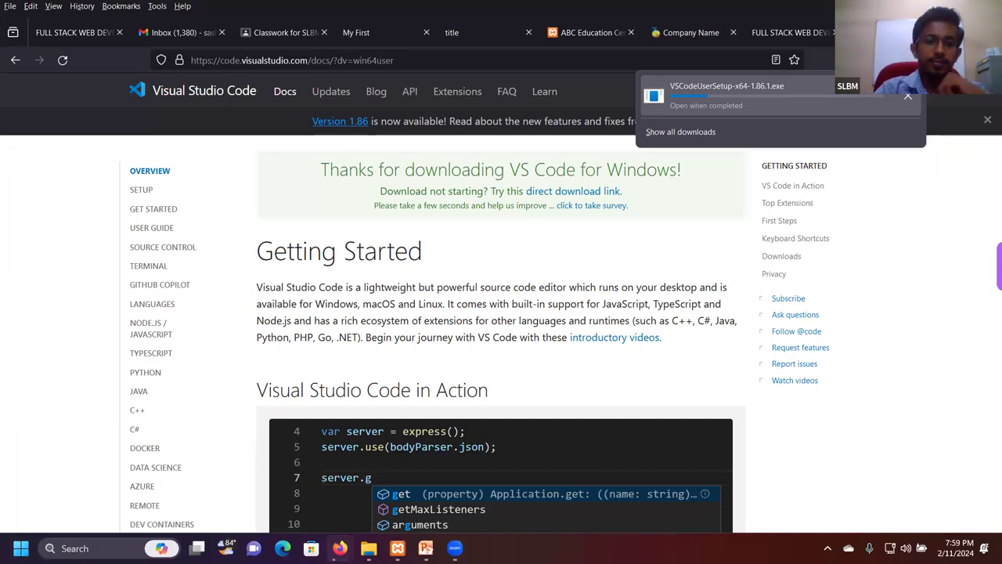
left_click(333, 460)
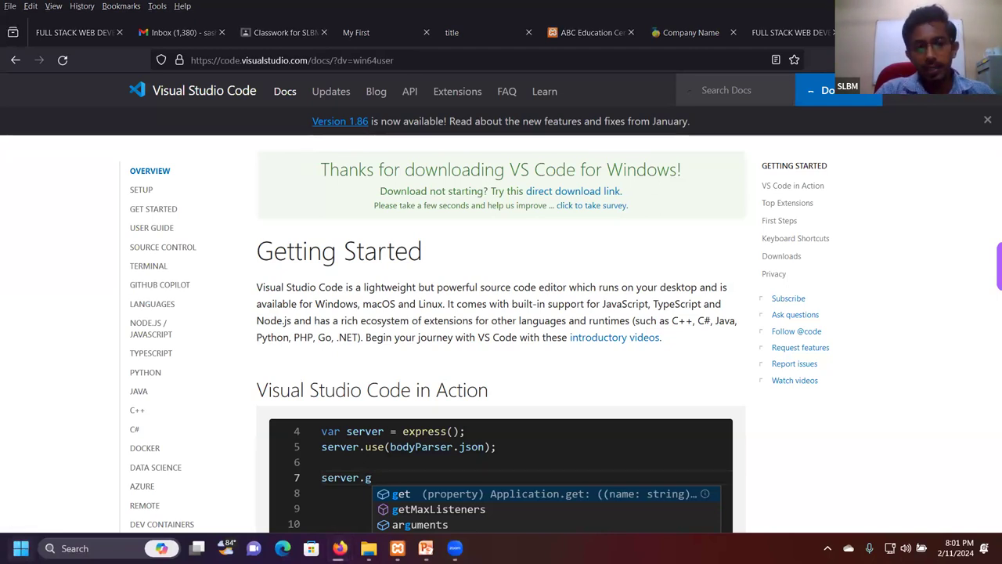
Find the installed Visual Studio Code app on the computer and launch it
left_click(21, 548)
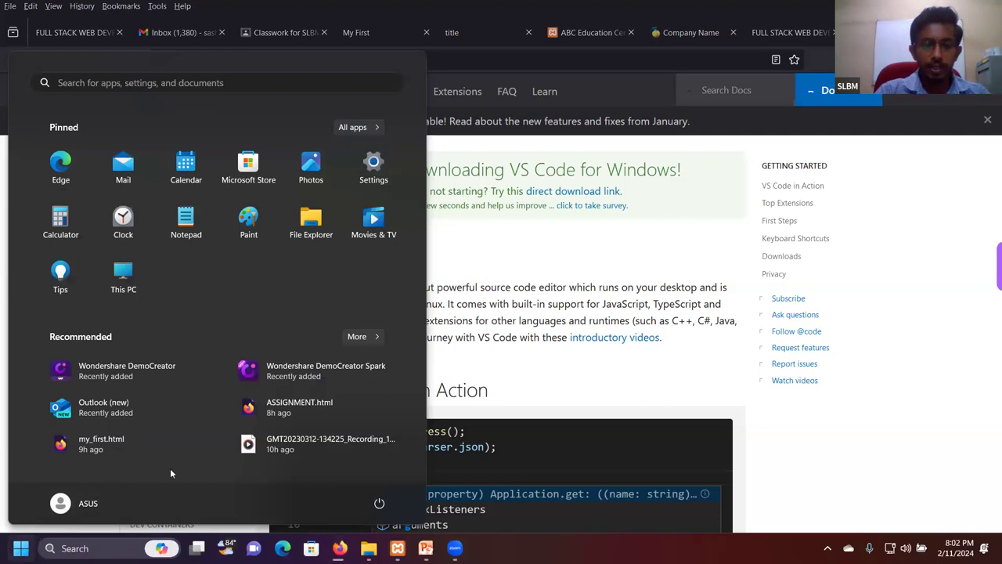
type("visu")
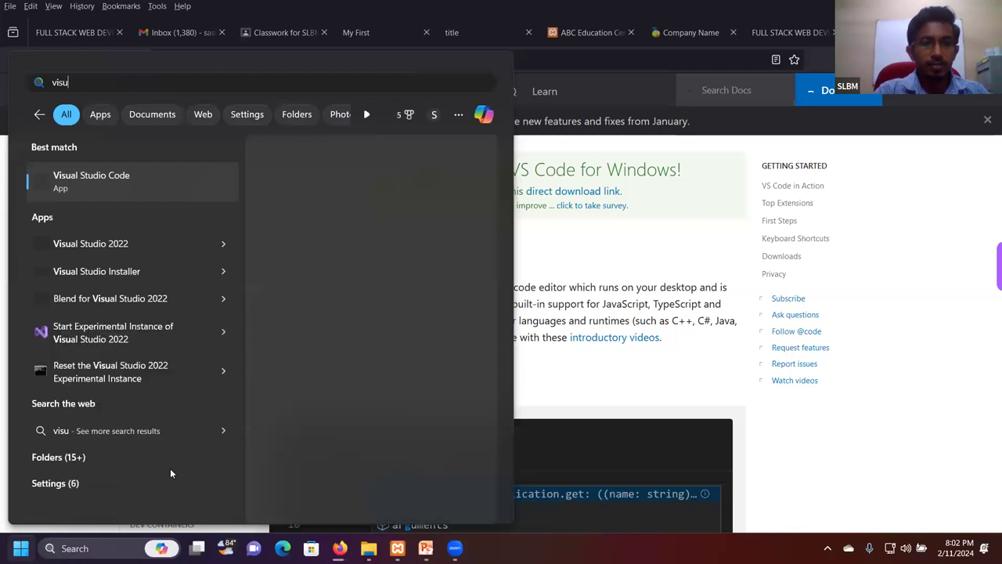
left_click(163, 188)
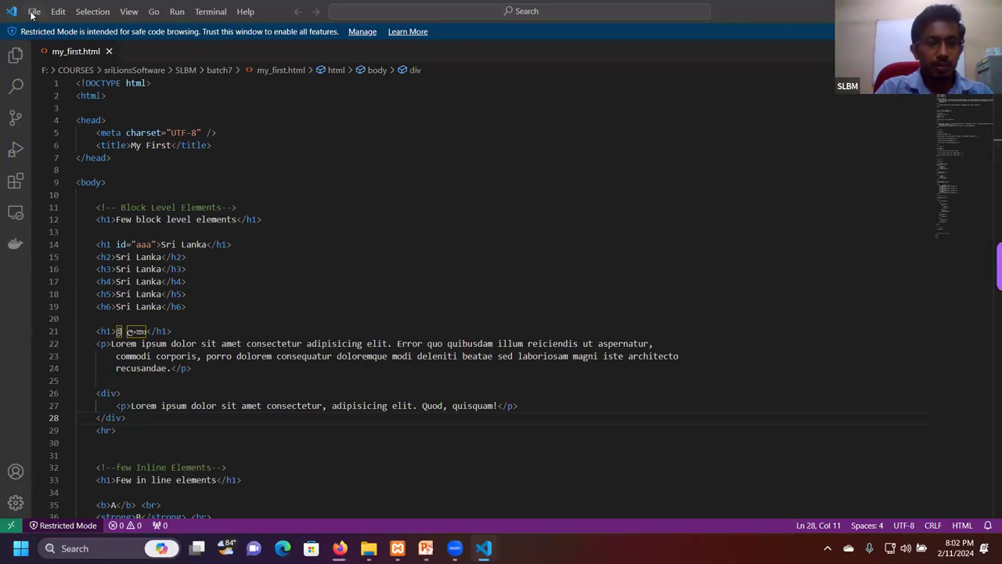
Create a new untitled file and set its language mode to HTML
key("ctrl+n")
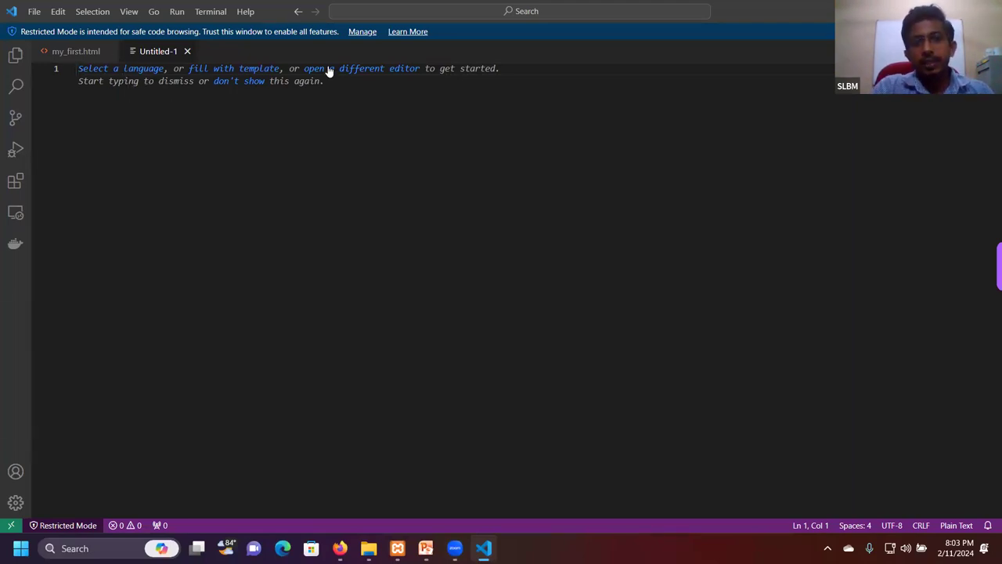
left_click(131, 69)
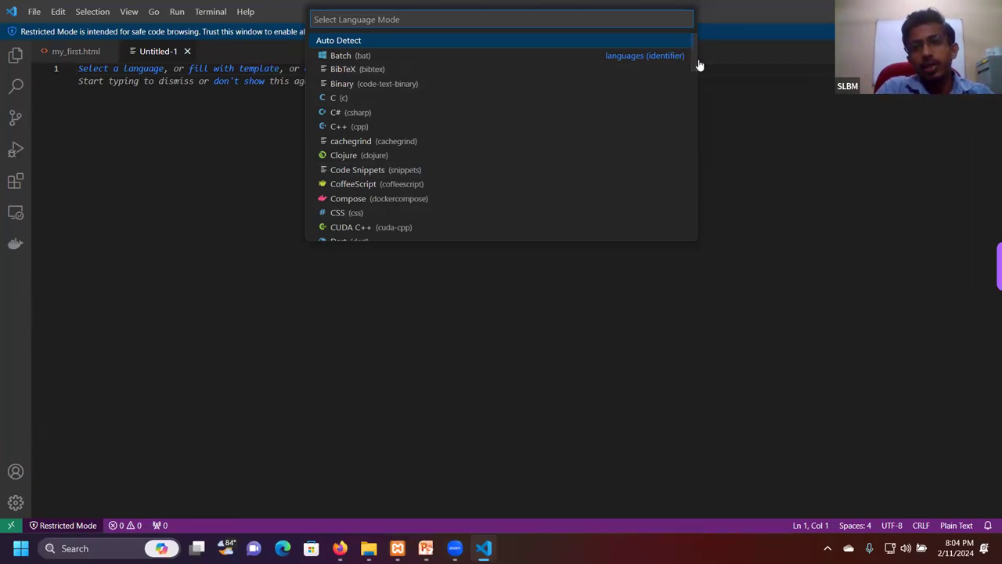
left_click_drag(693, 56, 703, 225)
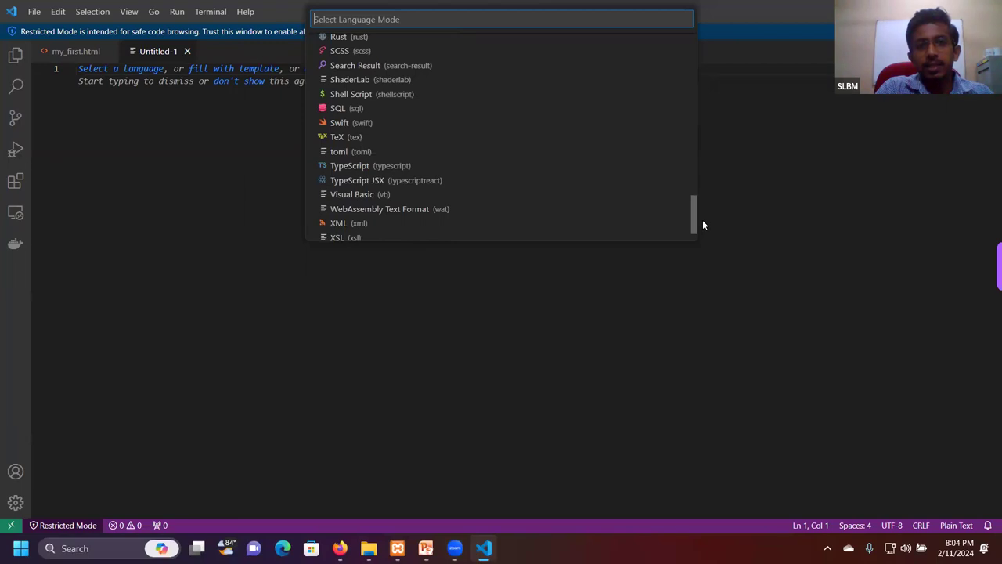
left_click_drag(702, 225, 710, 60)
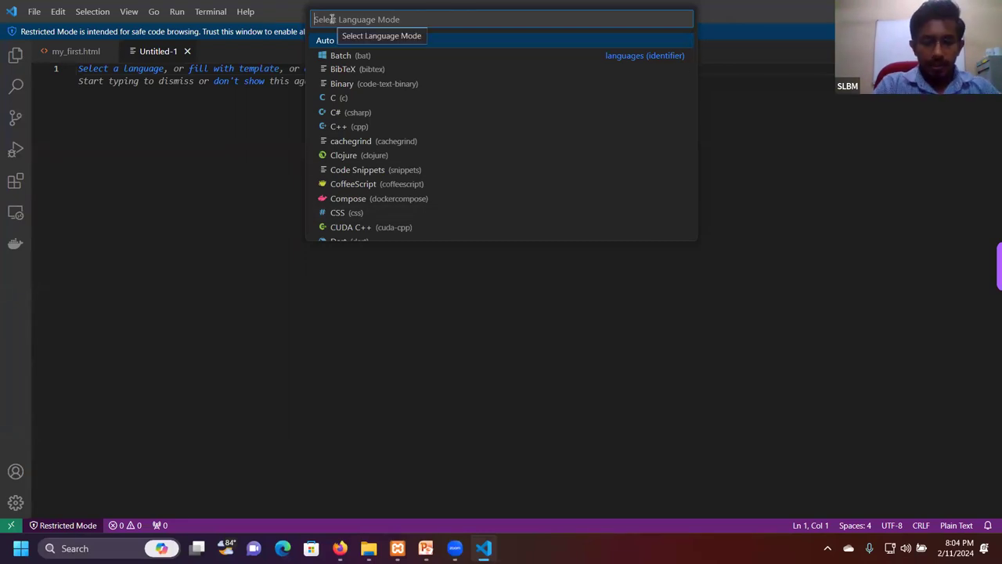
type("html")
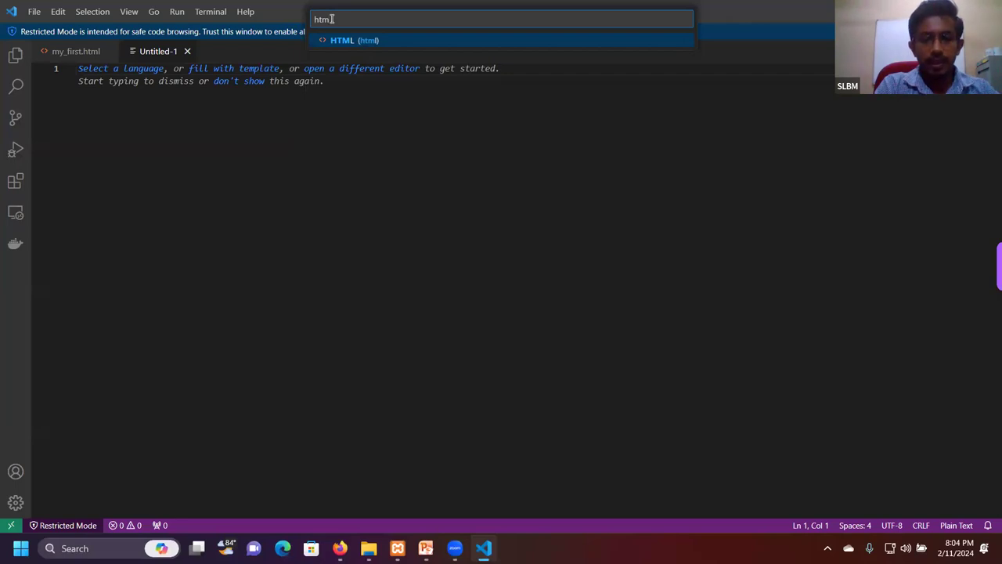
key("Return")
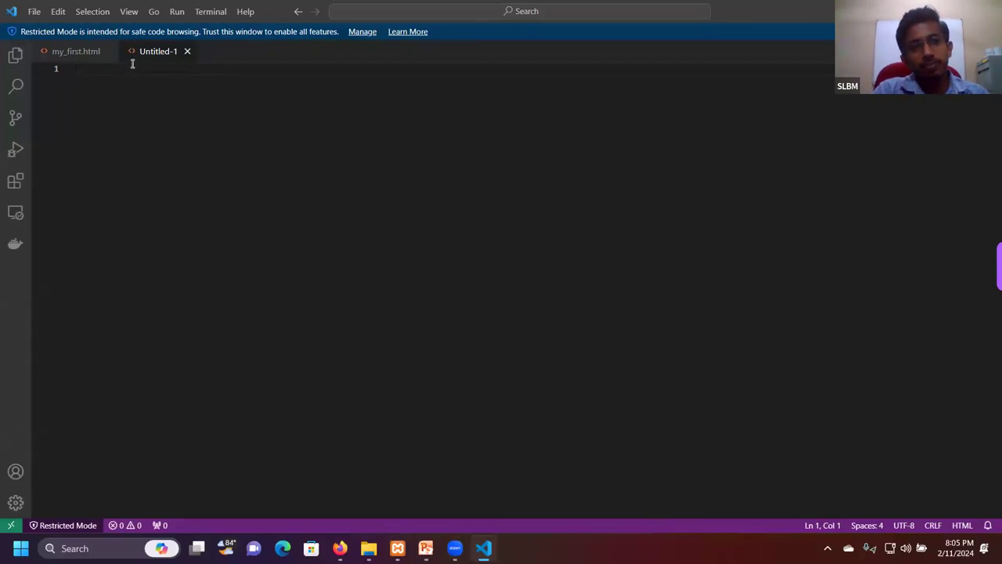
Examine the head section and the meta charset tag in my_first.html at an enlarged size, and return to the untitled file
left_click(70, 51)
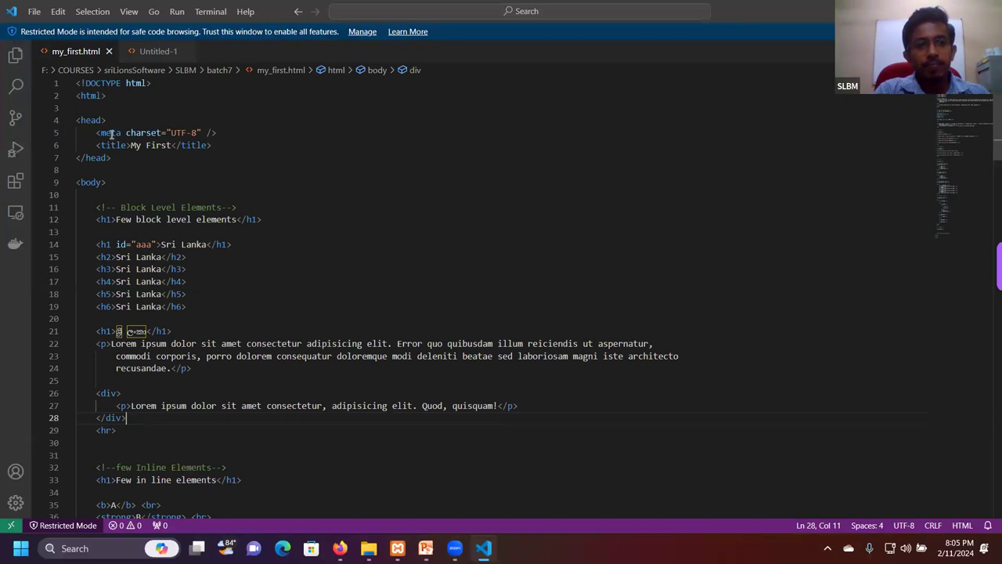
mouse_move(92, 119)
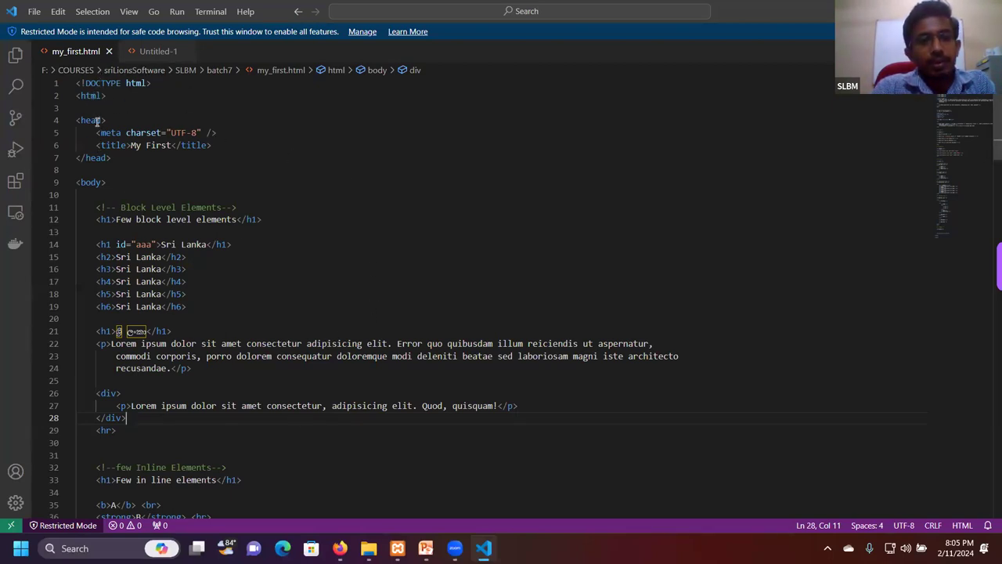
key("ctrl+equal")
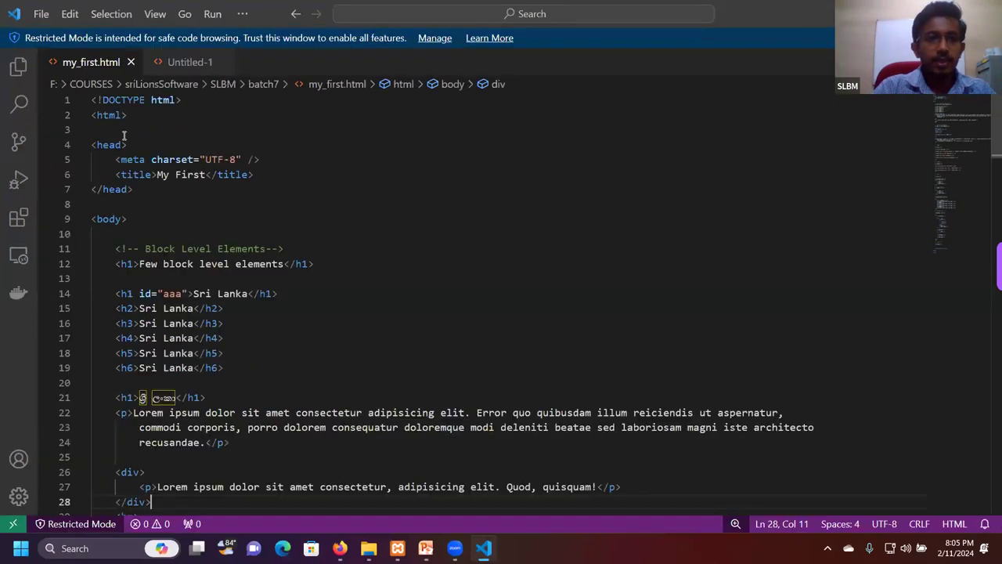
key("ctrl+equal")
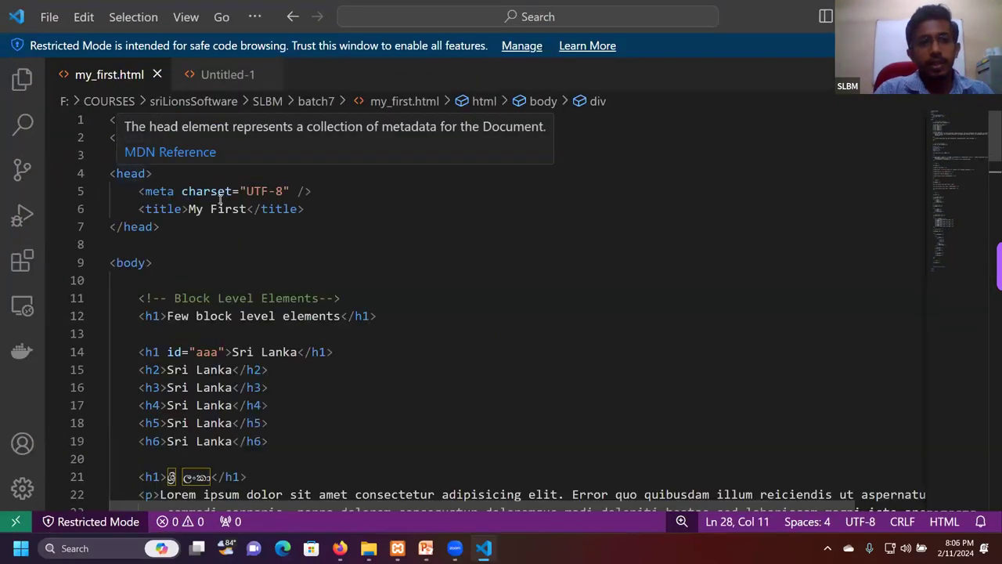
mouse_move(188, 192)
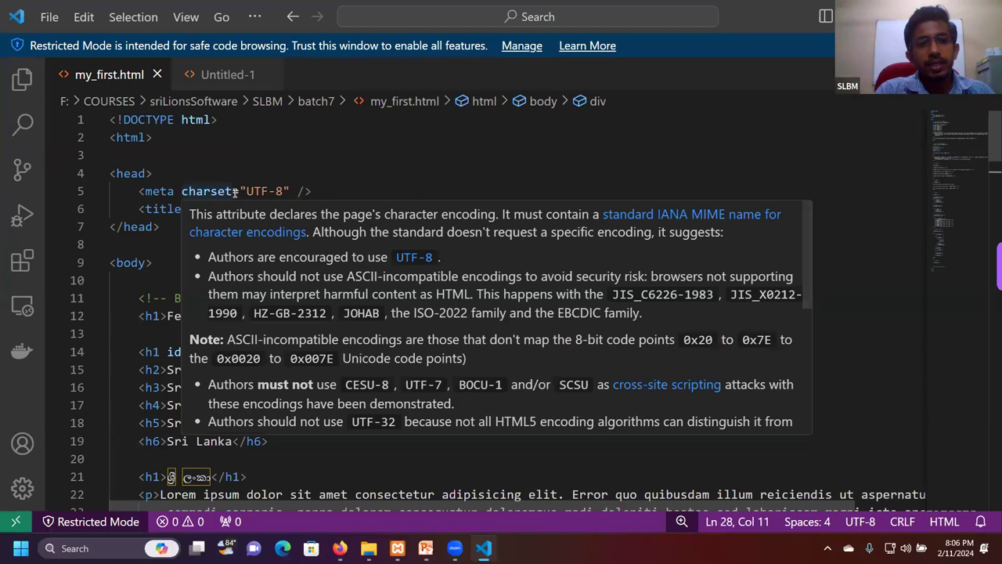
left_click(335, 191)
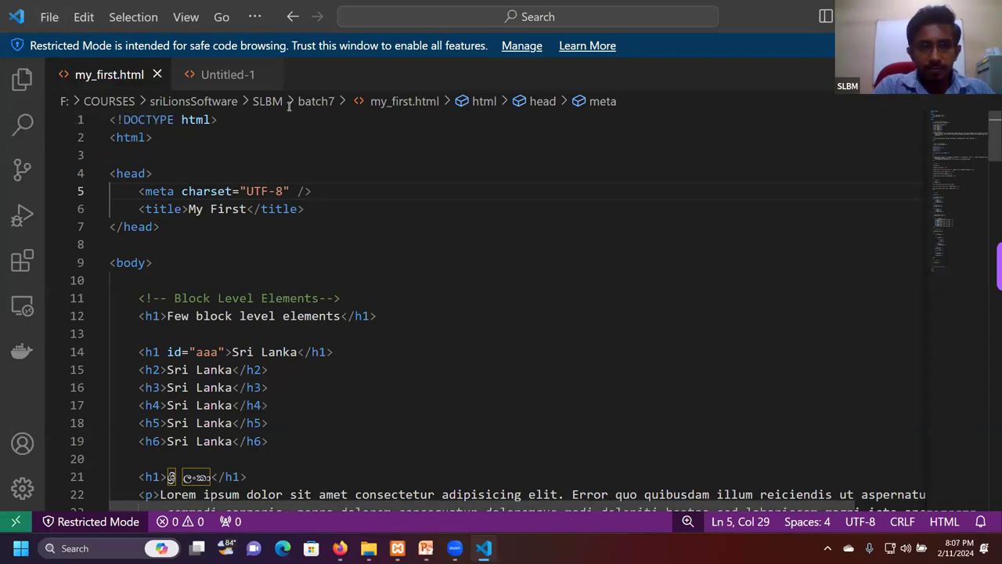
left_click(223, 78)
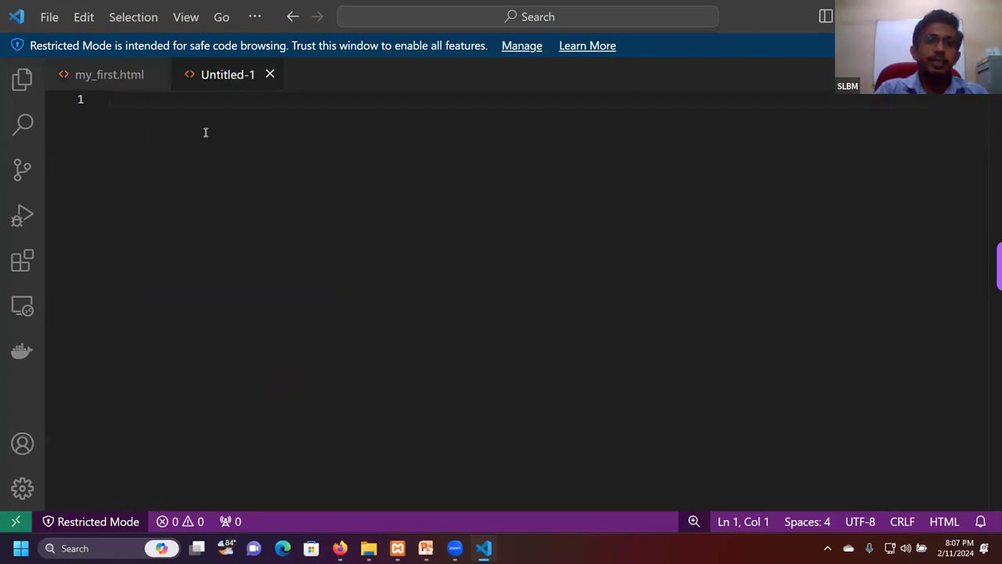
Create a second untitled file and browse its list of language modes, including PHP and HTML, without choosing one
double_click(344, 86)
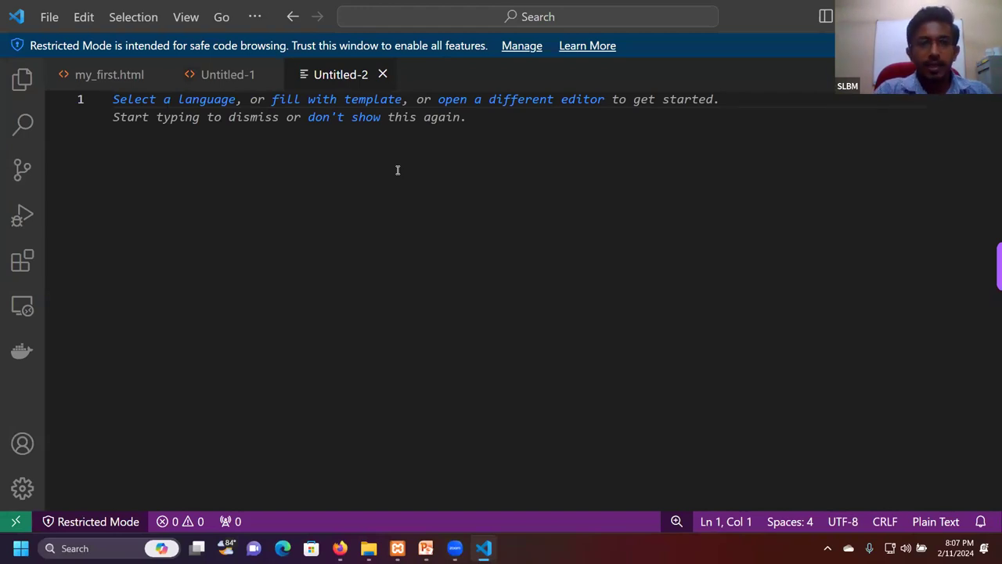
left_click(188, 104)
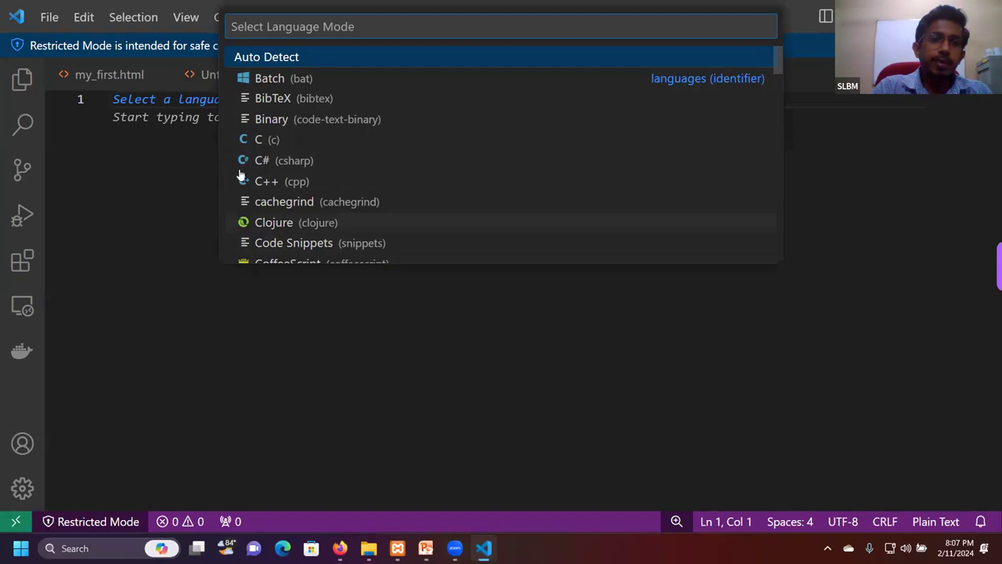
left_click_drag(777, 67, 780, 89)
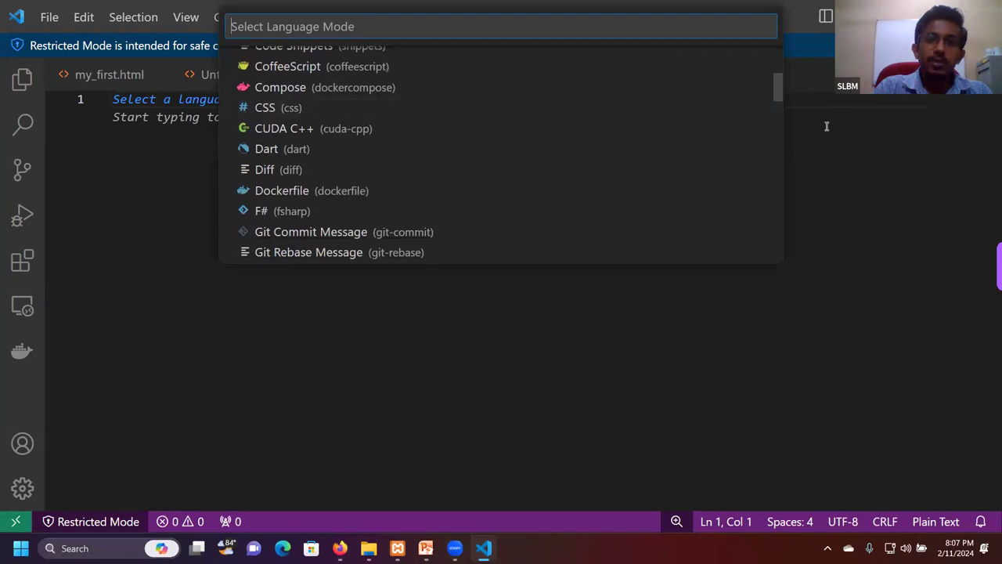
left_click_drag(779, 90, 794, 183)
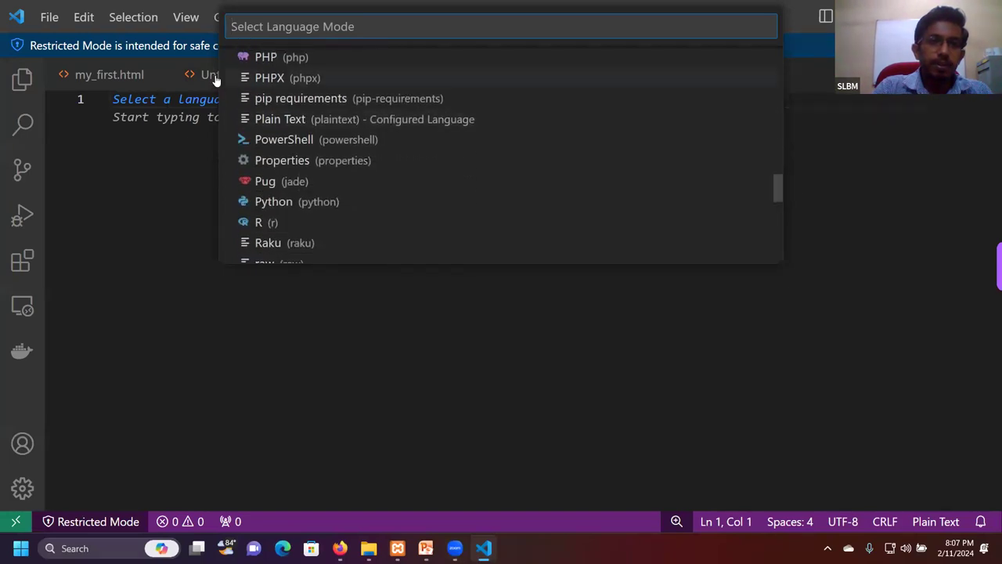
left_click_drag(774, 188, 780, 116)
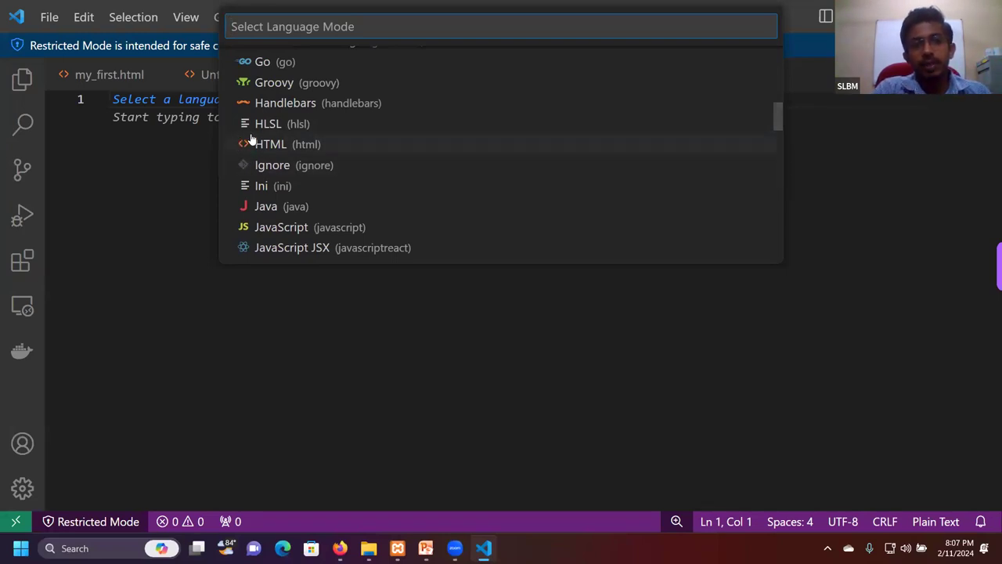
left_click(149, 167)
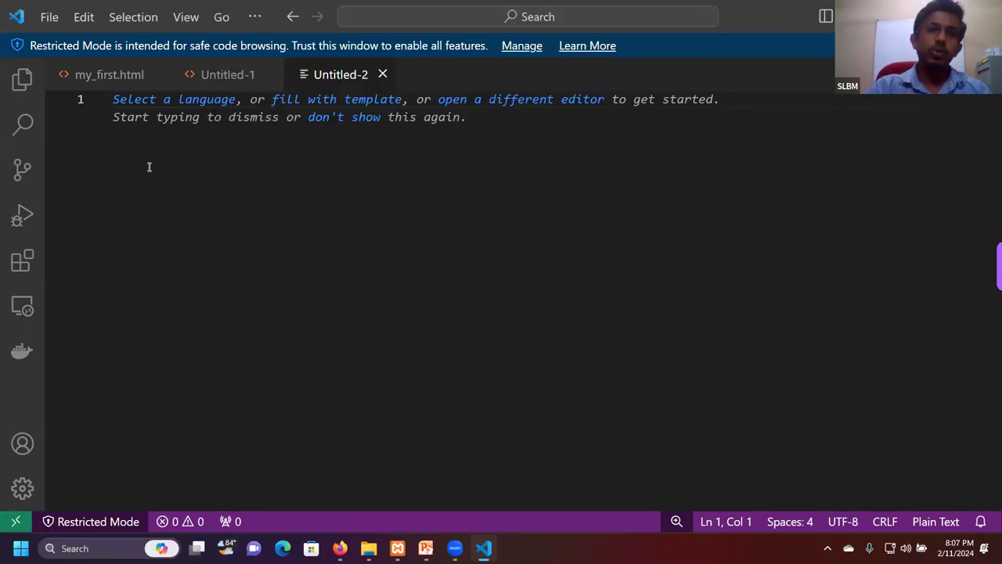
left_click(179, 102)
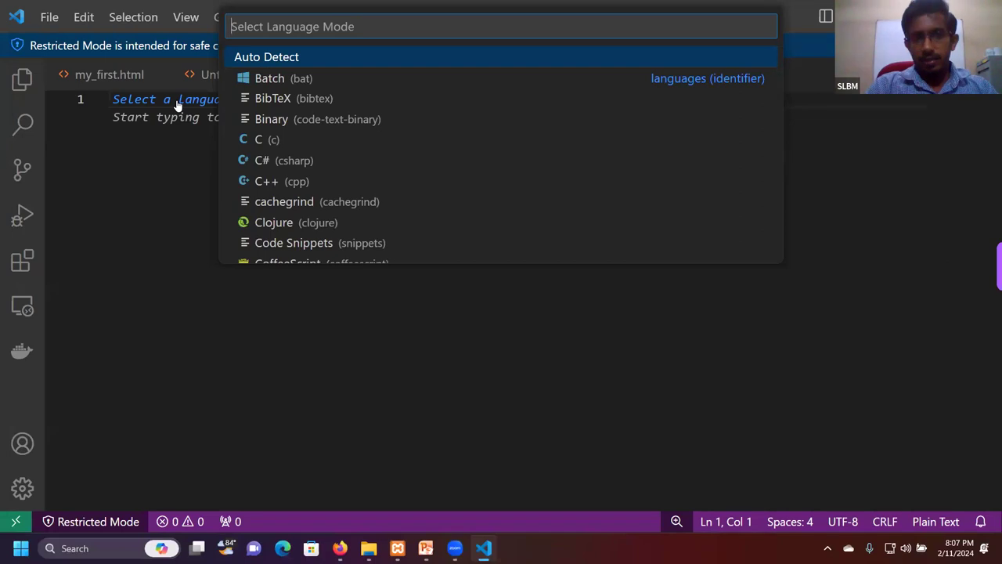
Return to the Untitled-1 HTML file and insert the <!DOCTYPE html> declaration on its first line
left_click(208, 83)
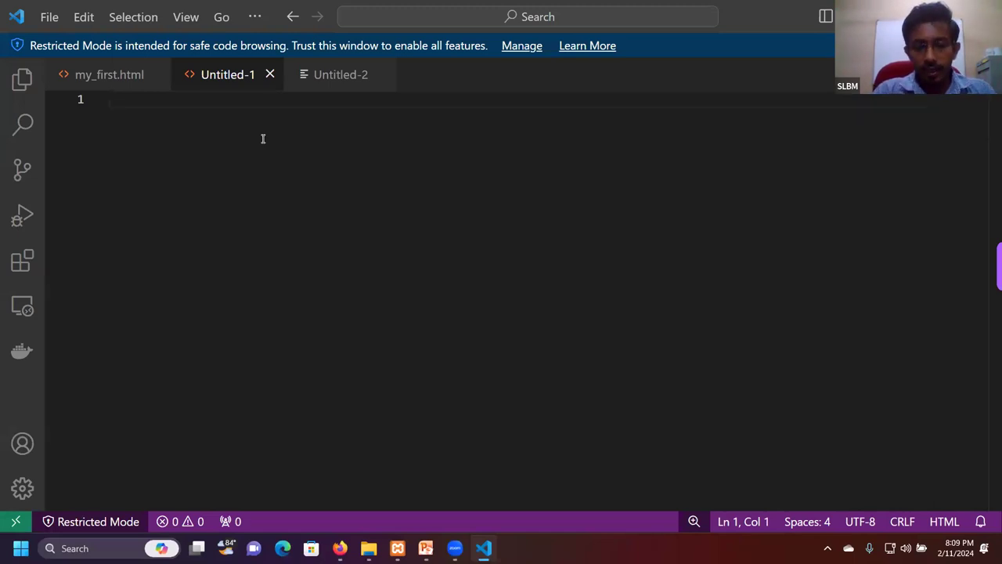
type("<doctype")
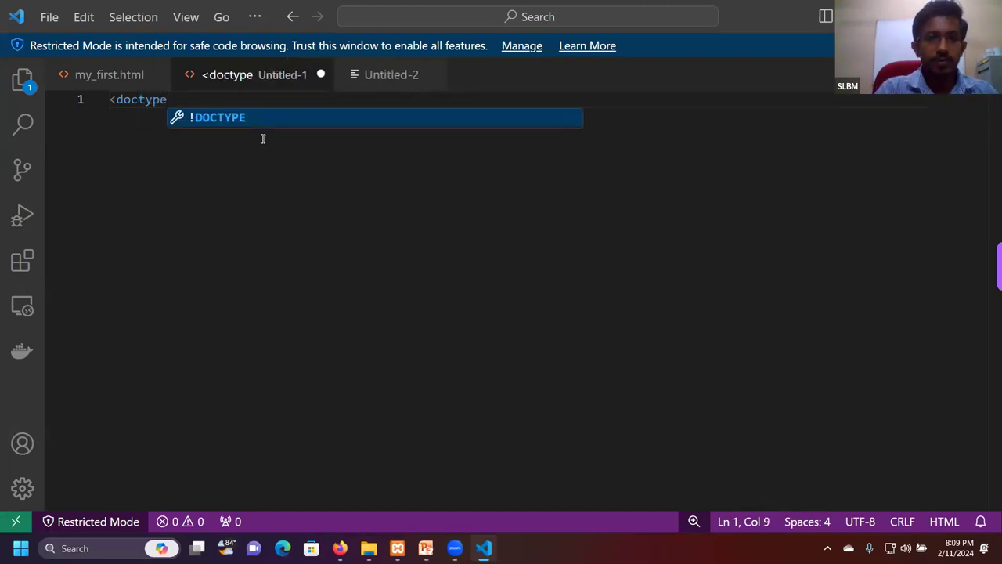
left_click(219, 117)
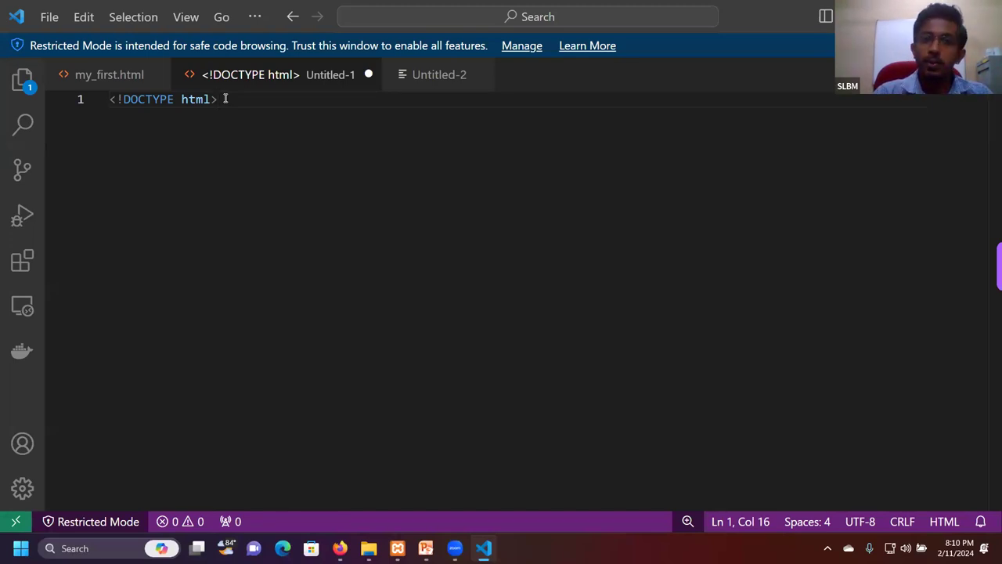
Add an html element below the doctype declaration, with its opening and closing tags on separate lines
key("Return")
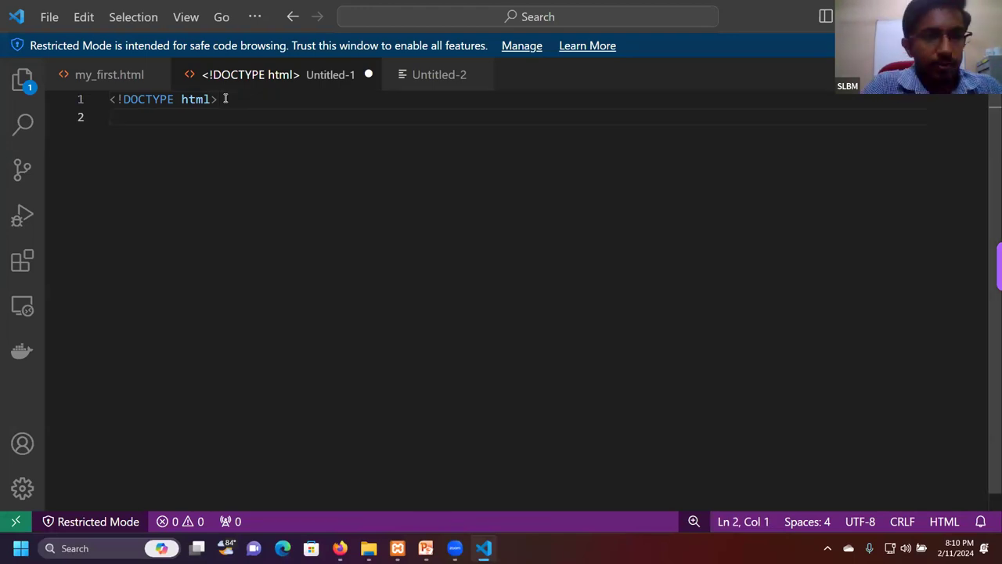
type("<")
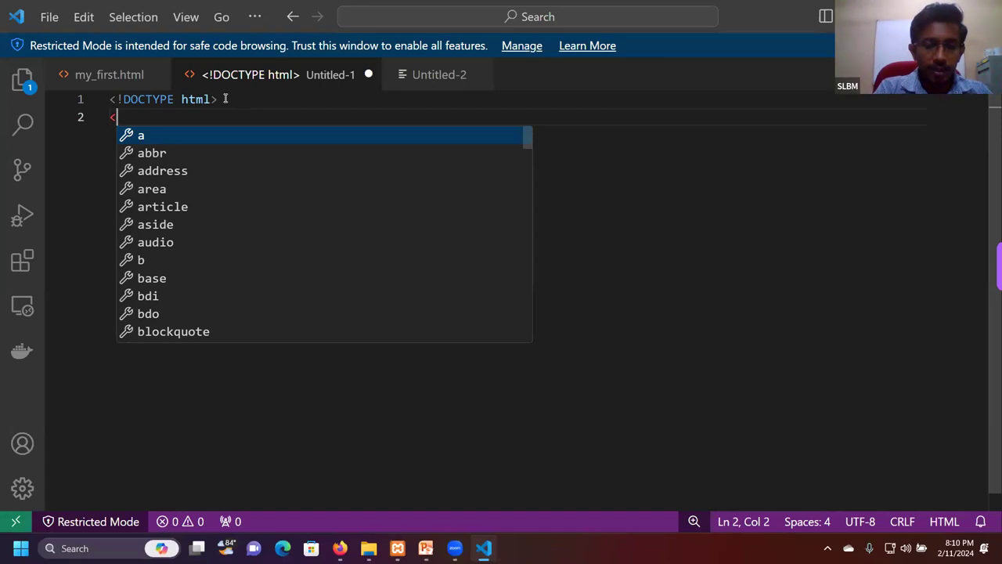
type("html")
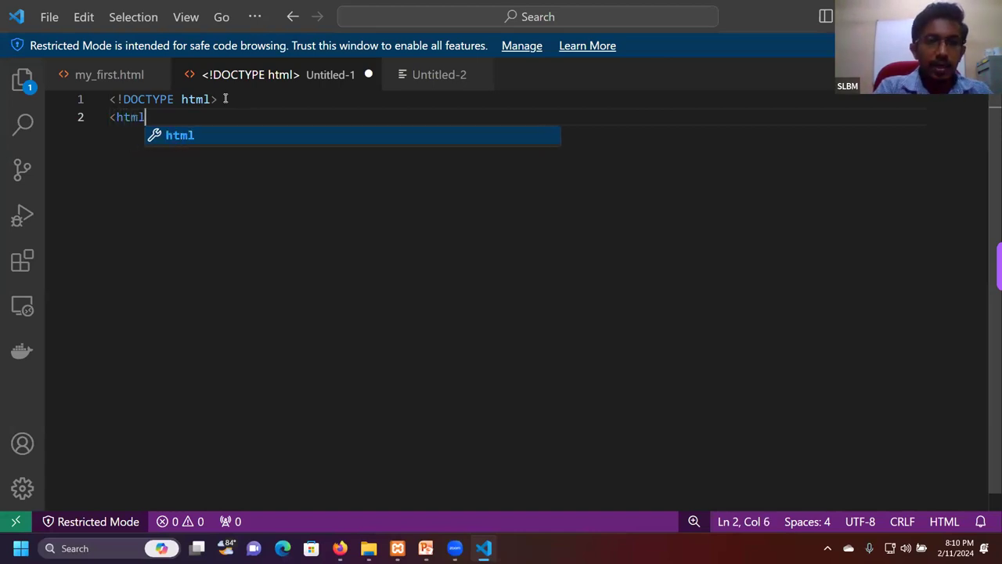
key("Escape")
type("></html>")
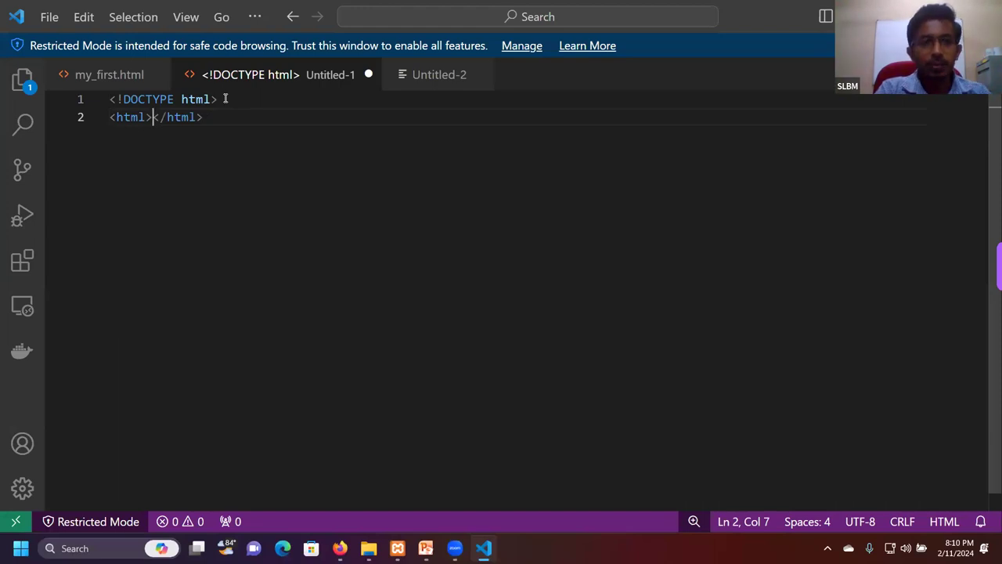
key("Return")
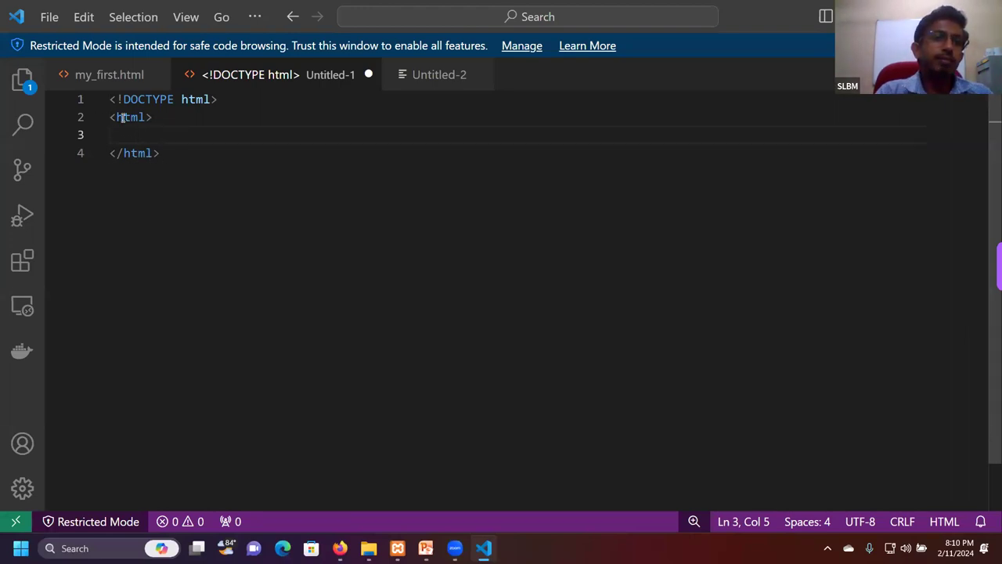
Insert three more blank lines between the opening and closing html tags
mouse_move(156, 116)
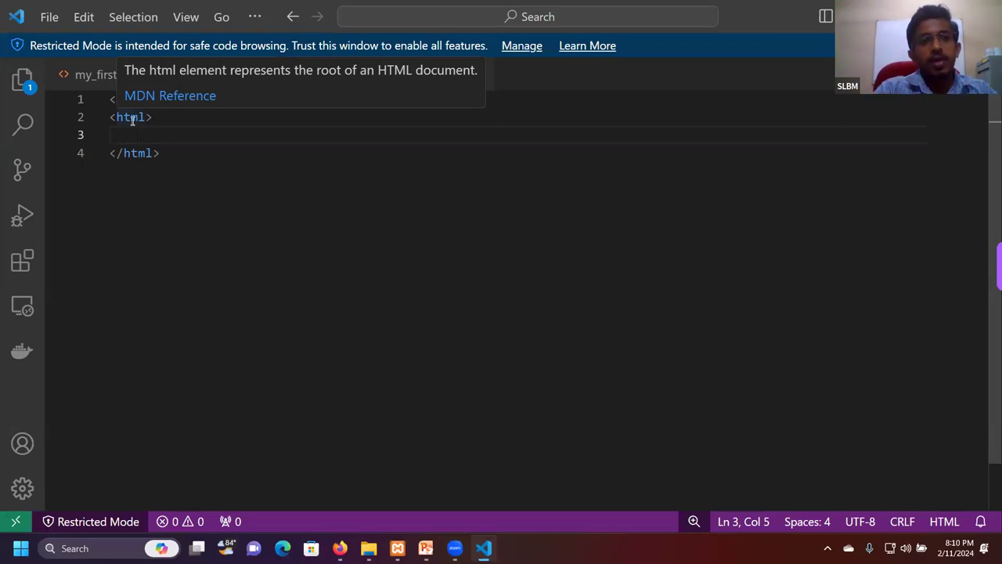
left_click(171, 118)
key("Return")
key("Return")
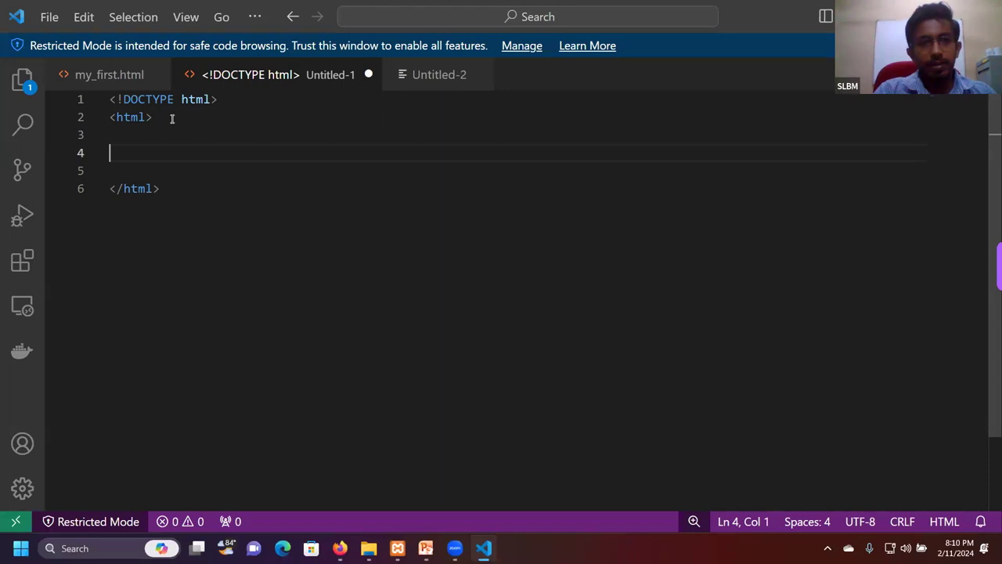
left_click(127, 137)
key("Return")
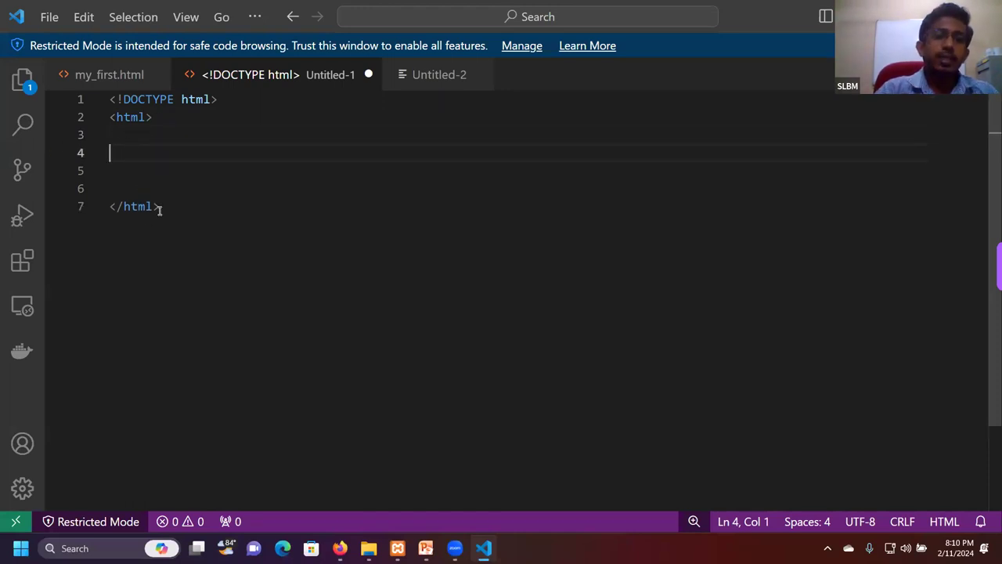
left_click(154, 117)
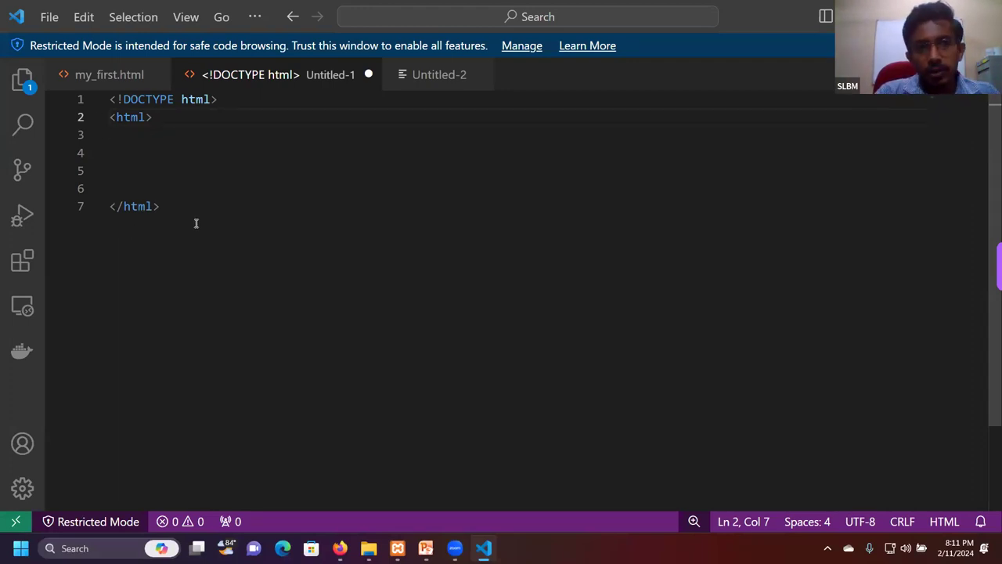
mouse_move(134, 116)
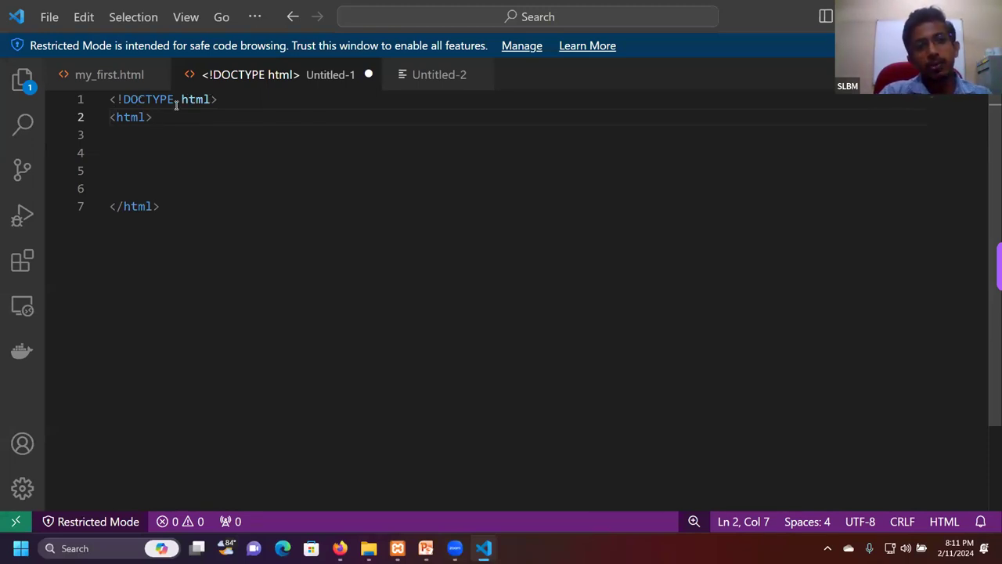
left_click(235, 99)
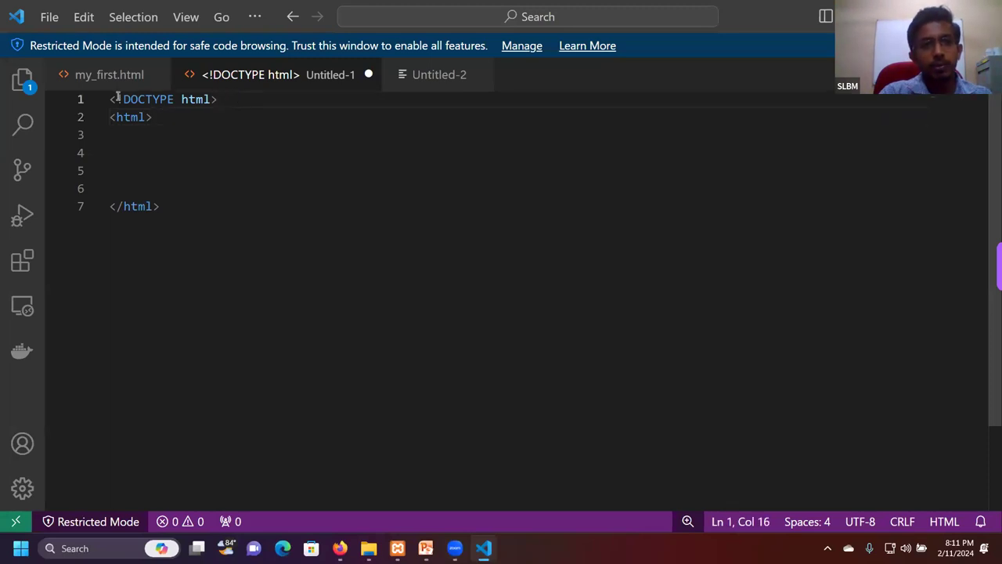
Add a head element on line 4 inside the html element, with its tags on separate lines
left_click(134, 166)
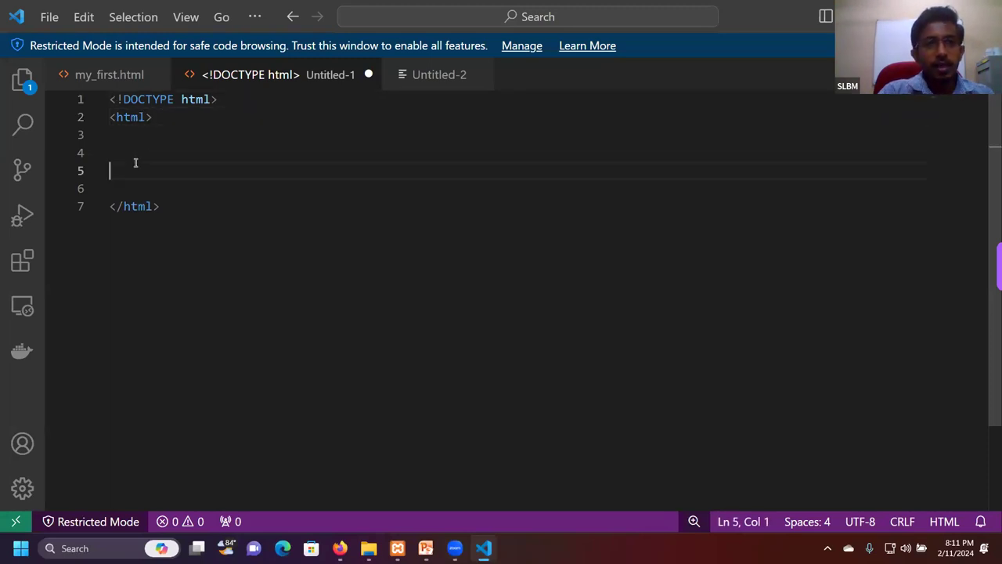
left_click(127, 152)
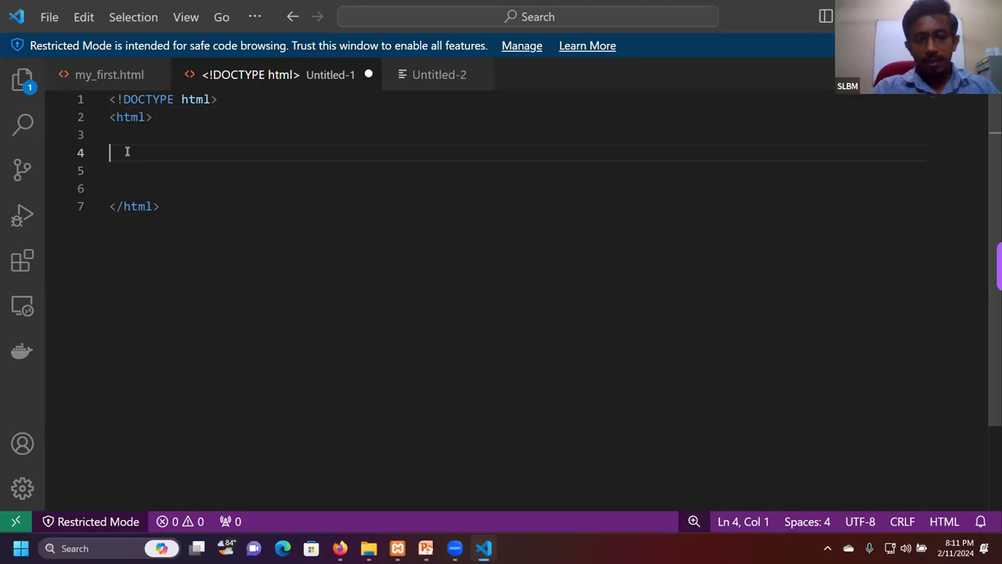
left_click(123, 142)
key("Return")
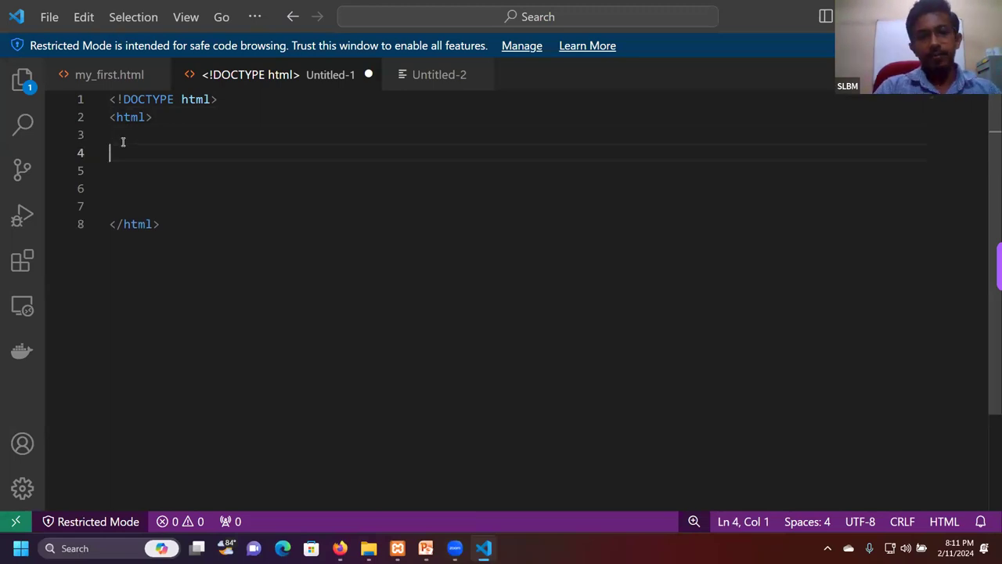
type("<he")
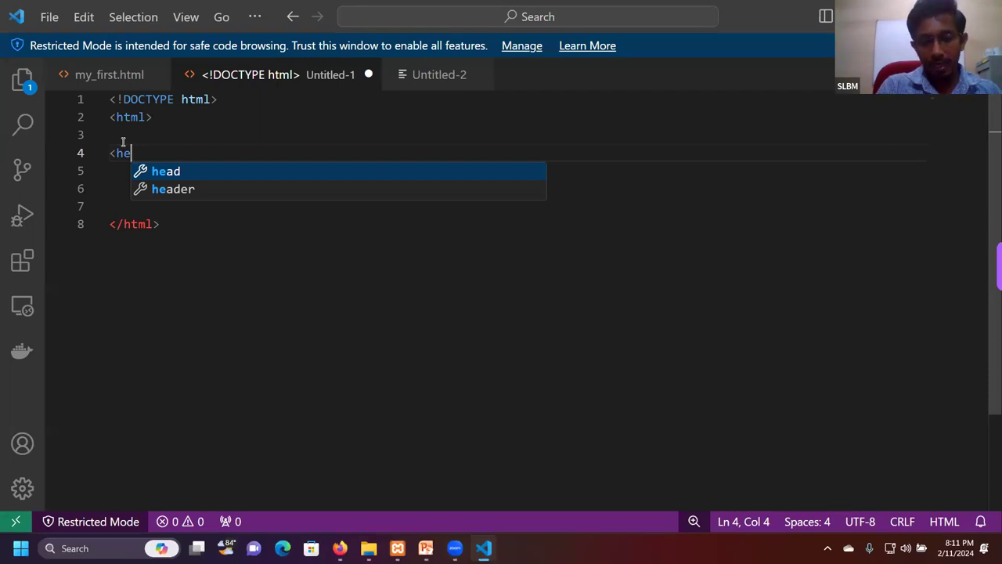
type("ad")
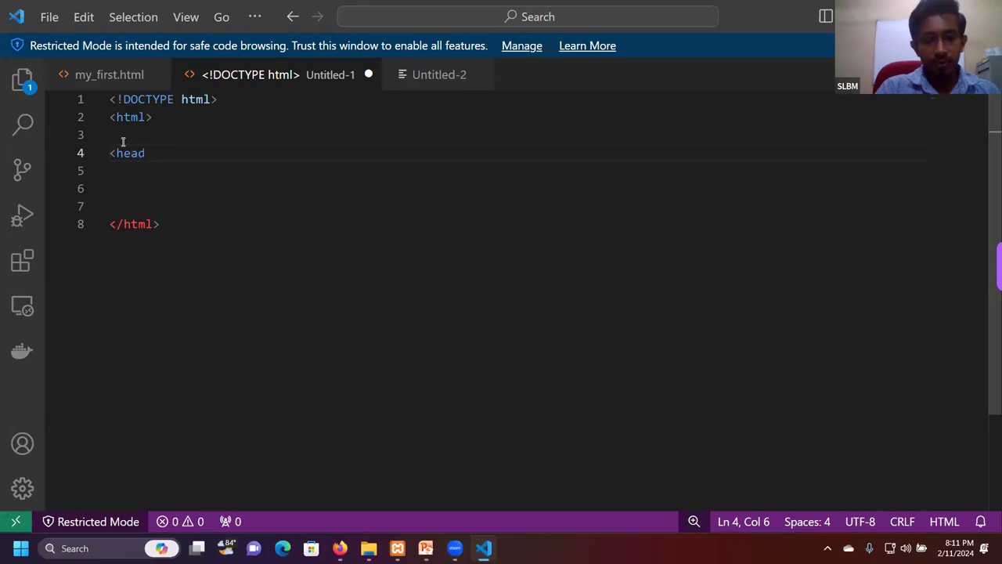
type("></head>")
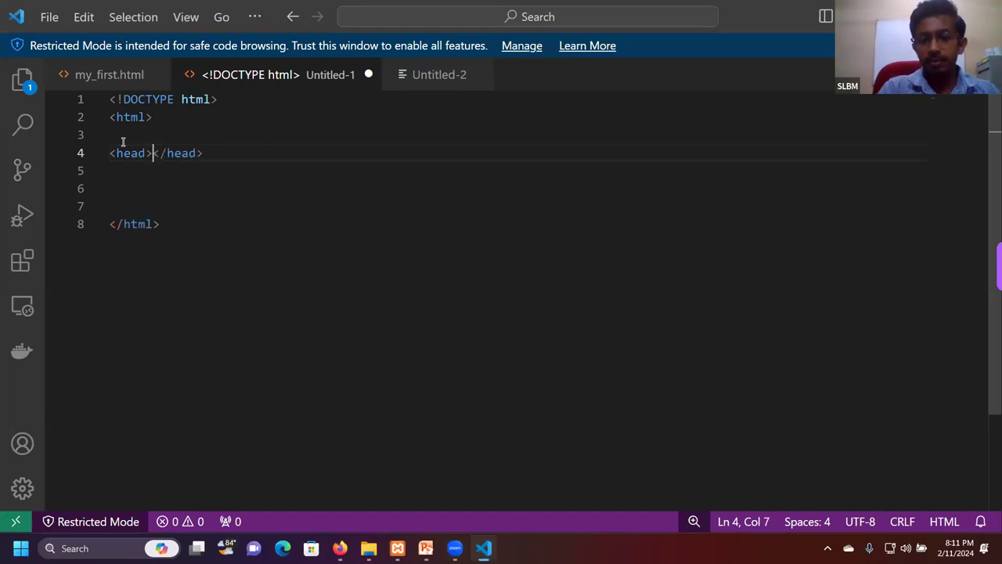
key("Return")
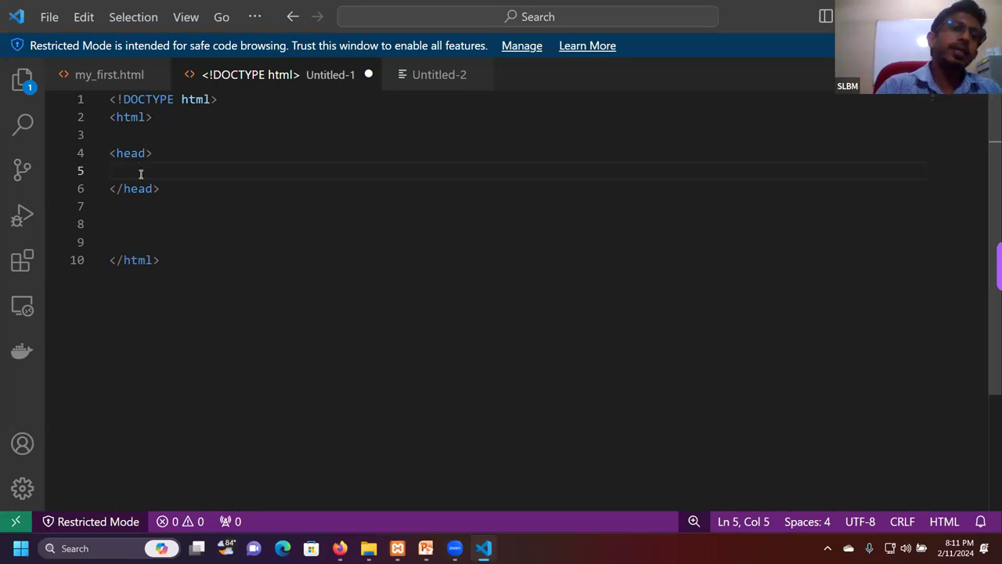
Add a body element on line 8 below the head section, with its tags on separate lines
left_click(116, 220)
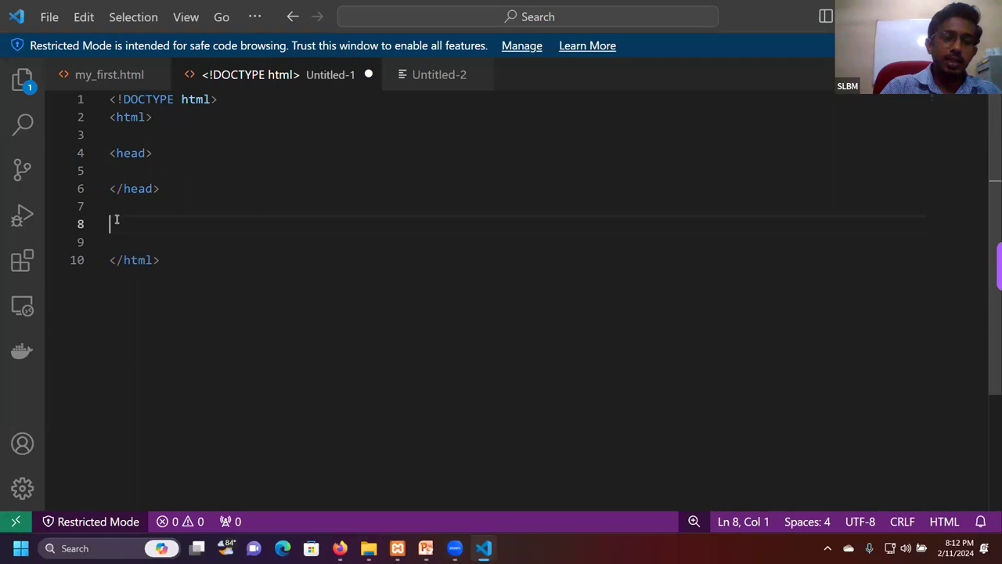
type("<")
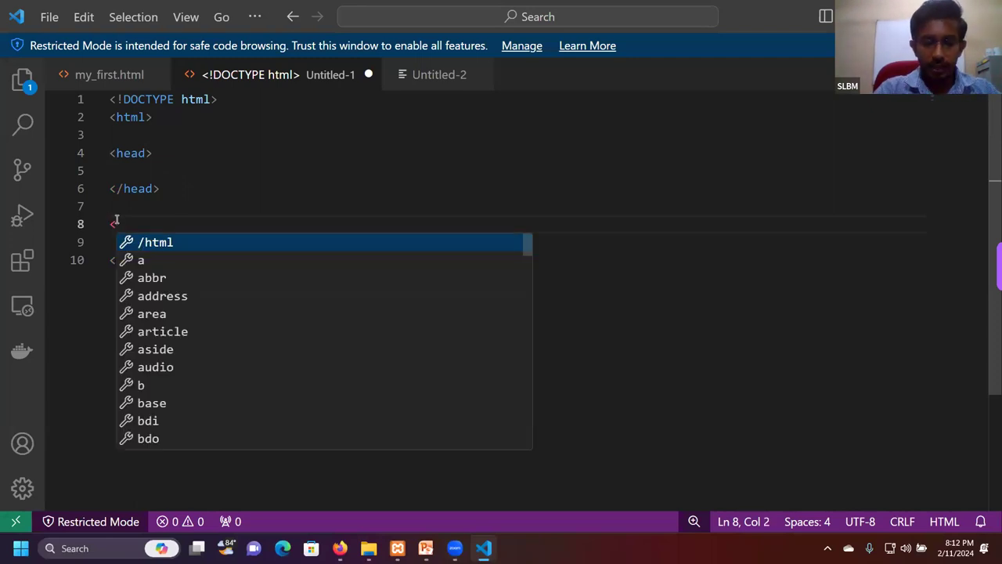
type("body")
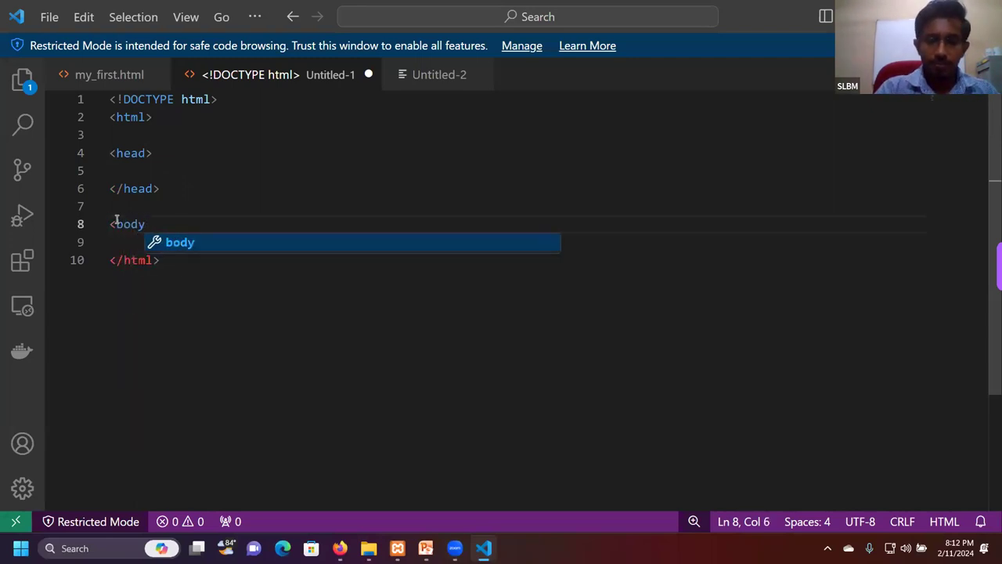
type(">")
key("Return")
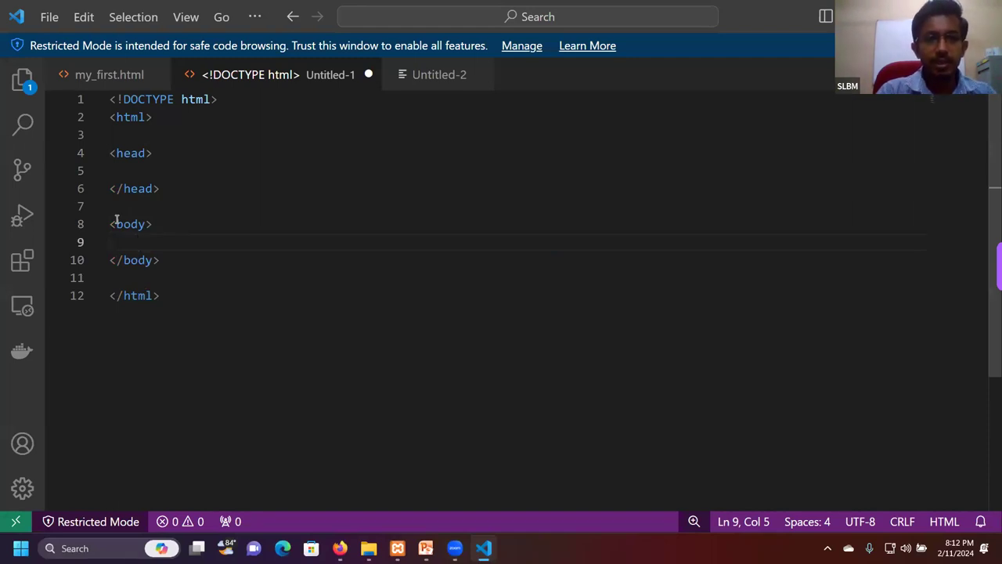
Switch to the PowerPoint presentation and view slide 14, "How Documents are structured"
left_click(144, 169)
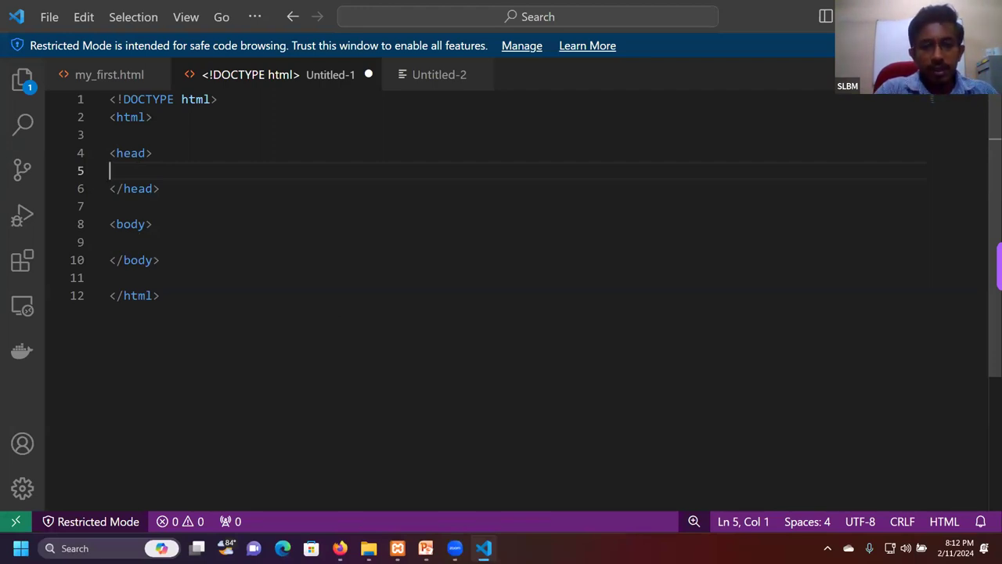
left_click(425, 549)
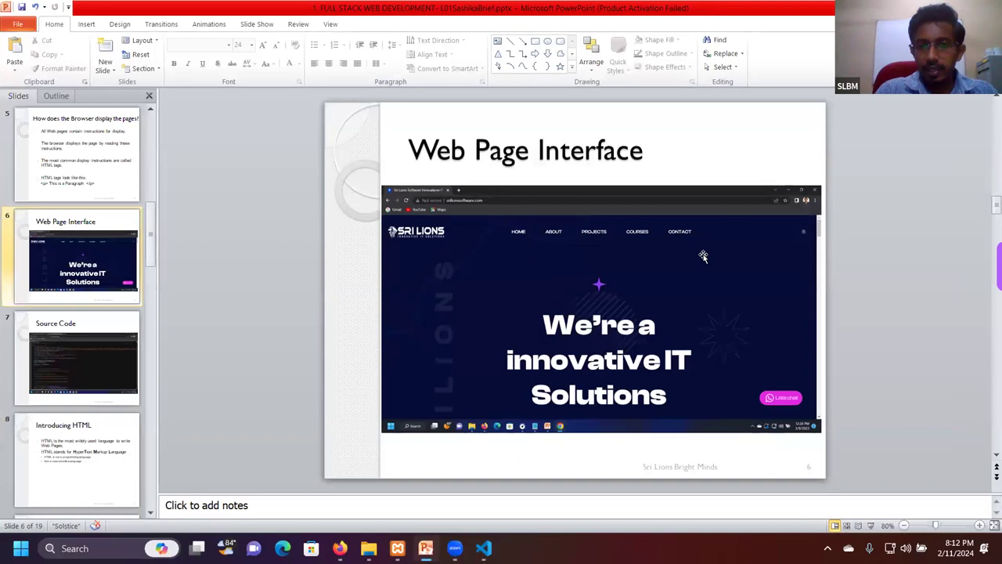
scroll(703, 256, "down", 5)
scroll(703, 255, "down", 3)
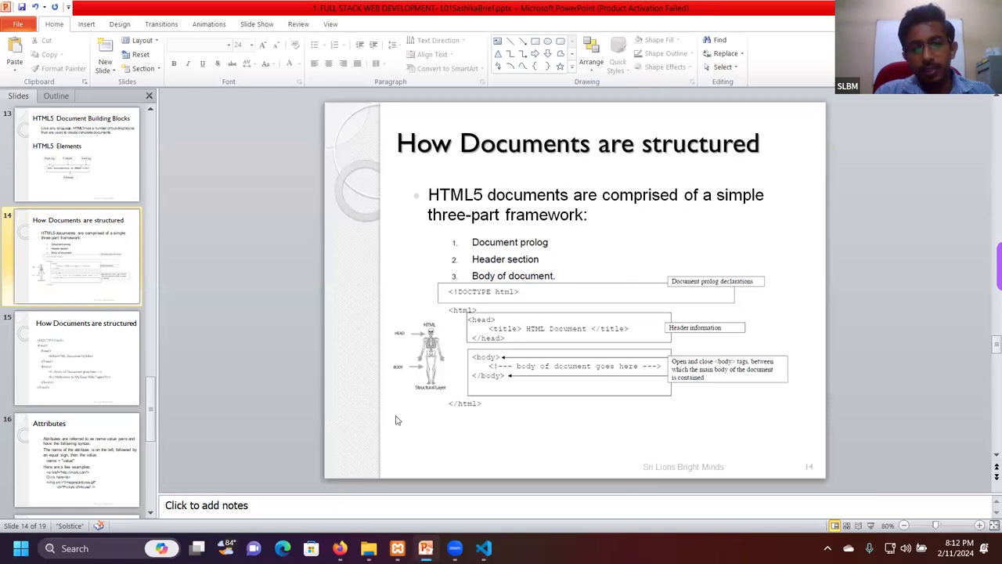
Switch to Visual Studio Code, view the Premium Lands website in Firefox, and return to the HTML document
mouse_move(340, 548)
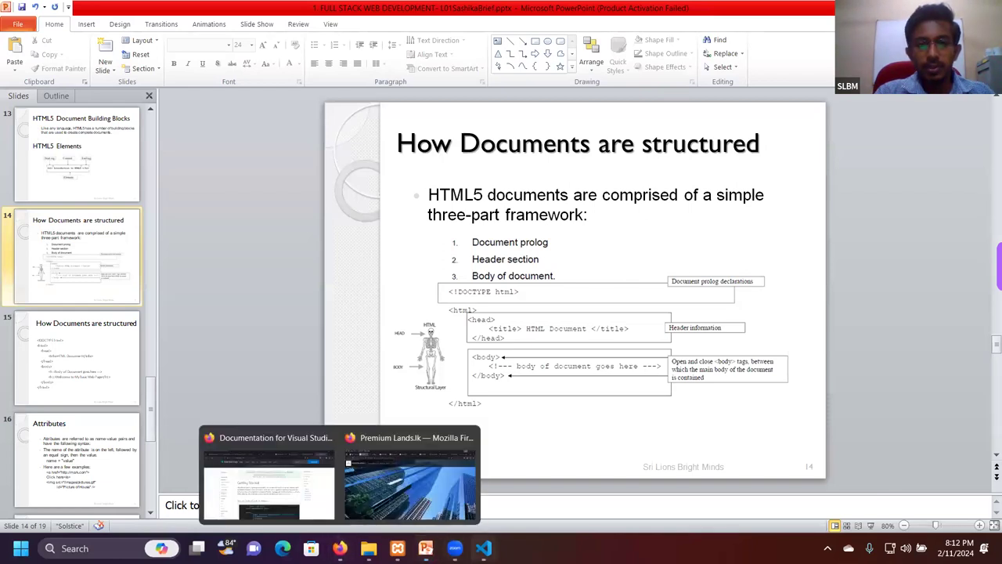
left_click(484, 548)
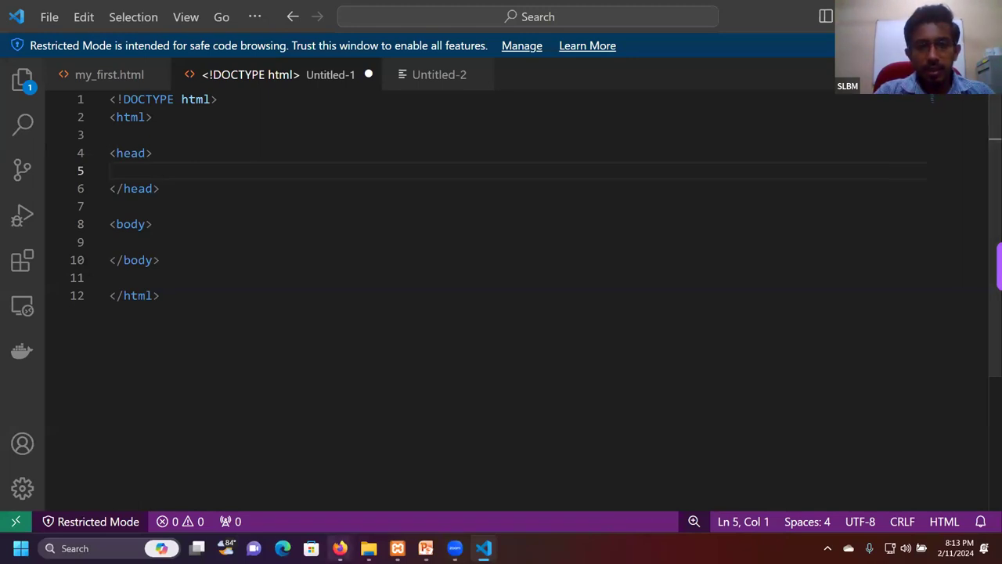
mouse_move(340, 548)
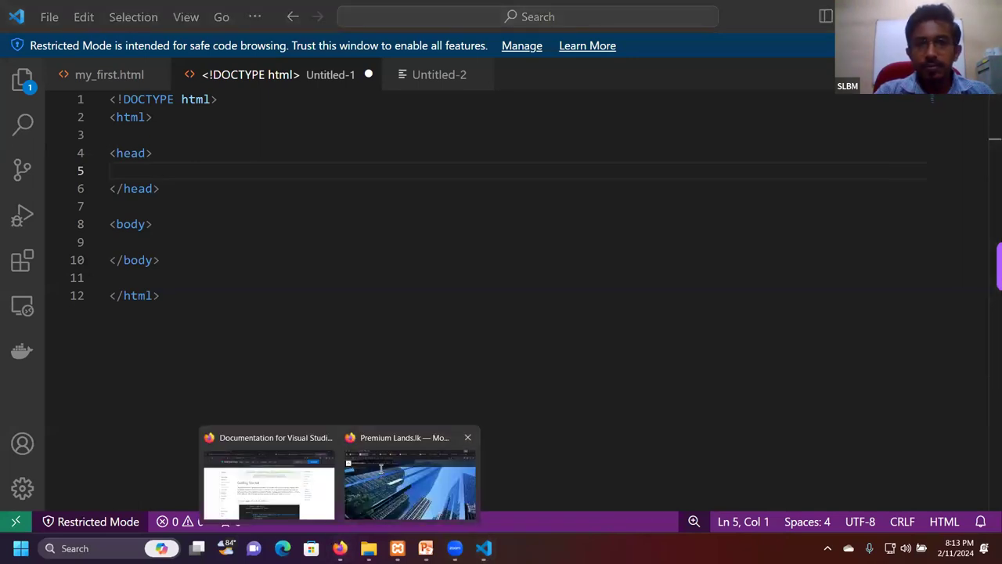
left_click(410, 486)
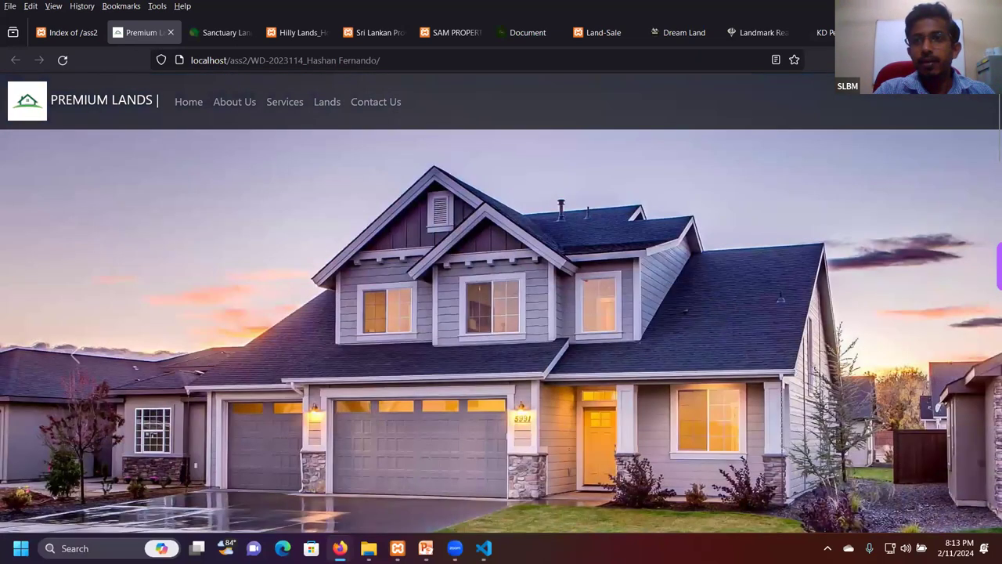
key("alt+Tab")
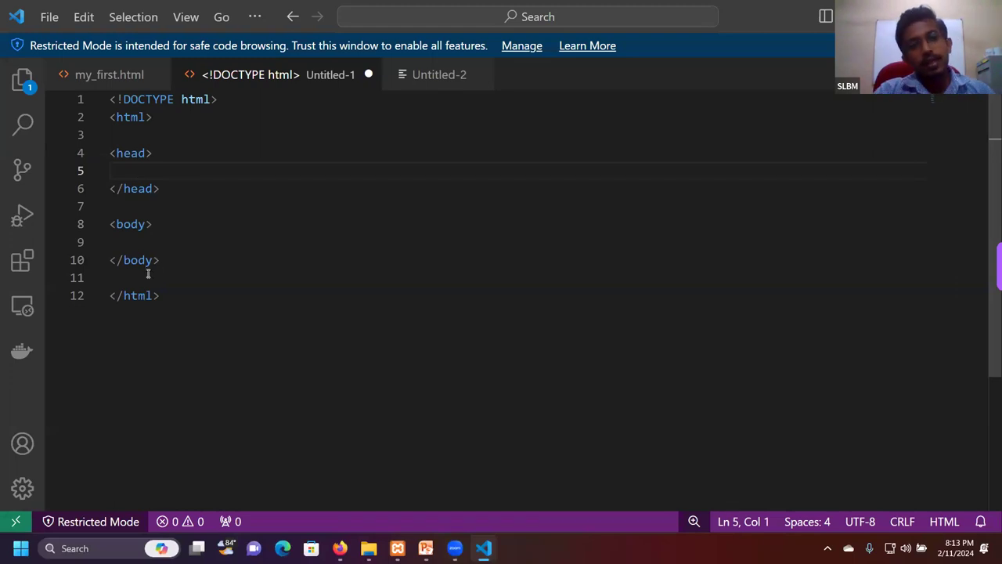
mouse_move(139, 232)
left_click(142, 239)
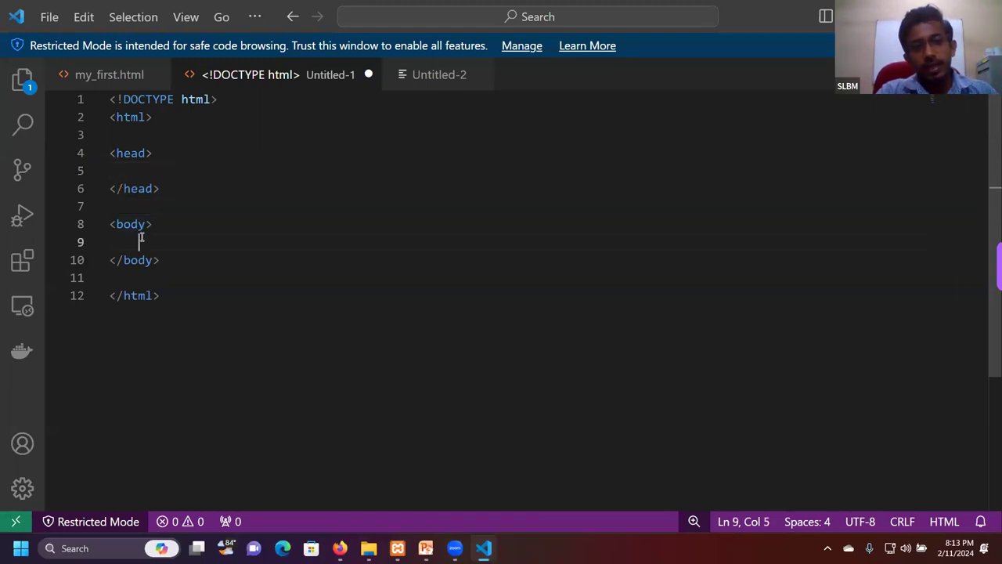
left_click(131, 177)
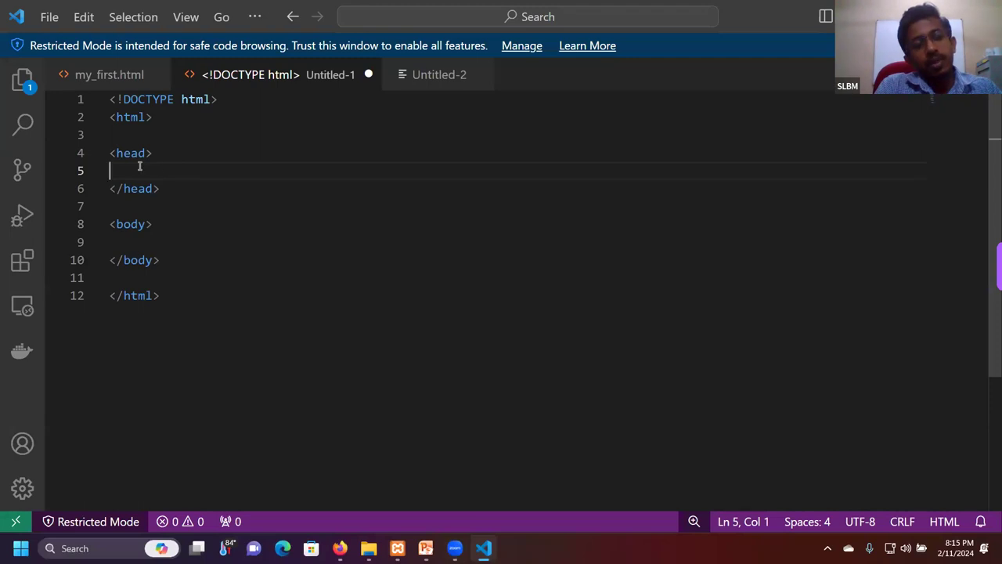
left_click(138, 241)
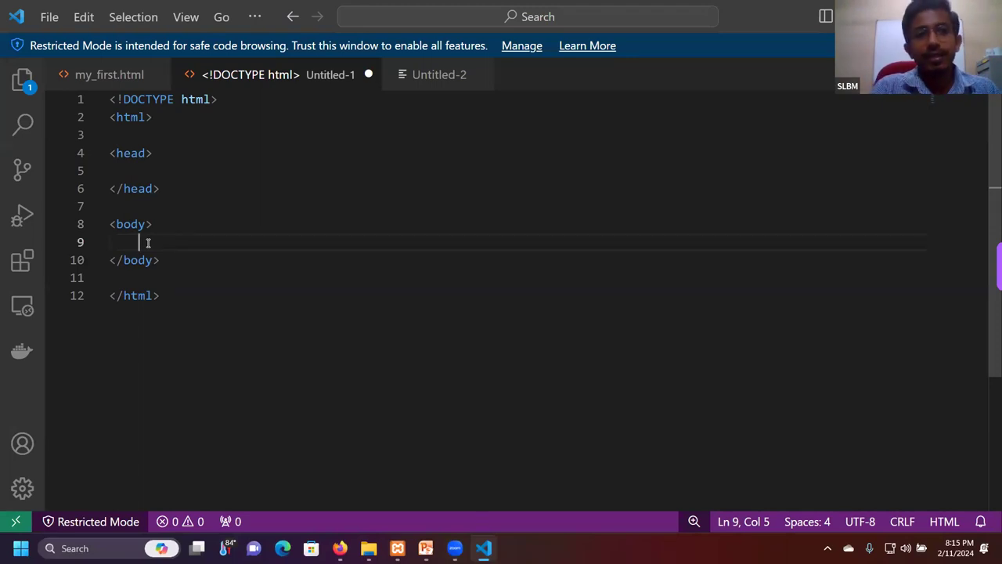
left_click(130, 171)
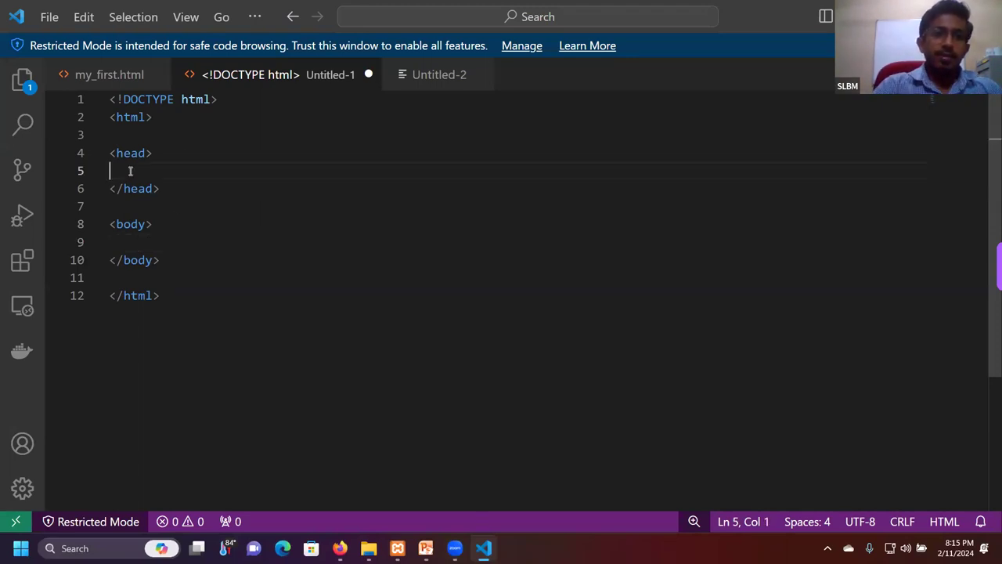
left_click(143, 239)
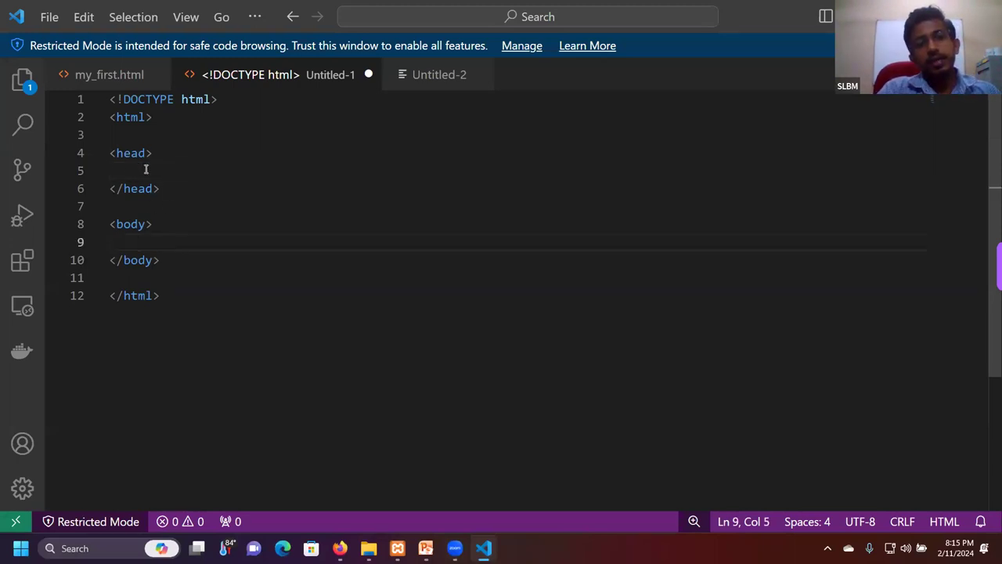
View the Premium Lands home page in Firefox again and return to the HTML document in Visual Studio Code
mouse_move(340, 549)
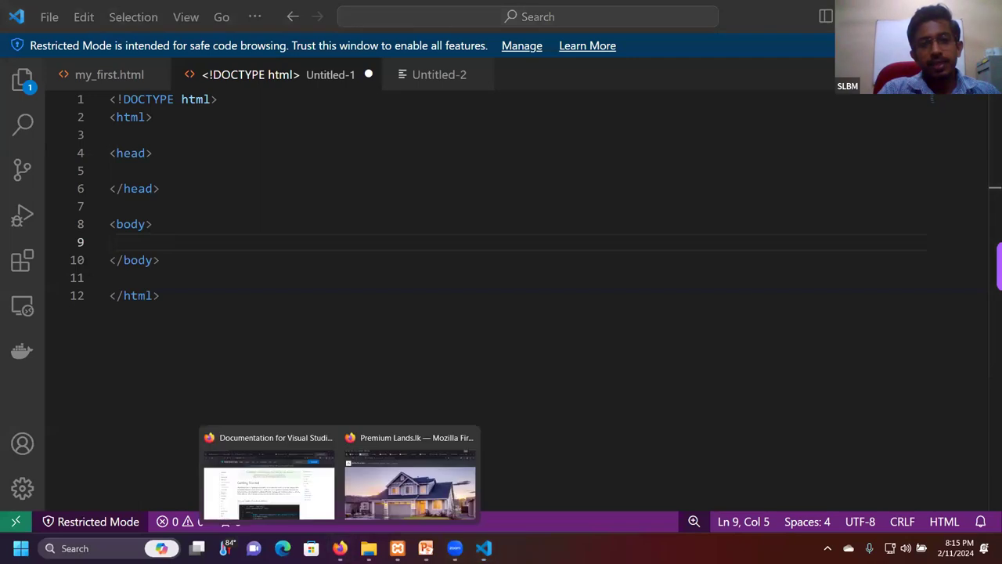
left_click(410, 486)
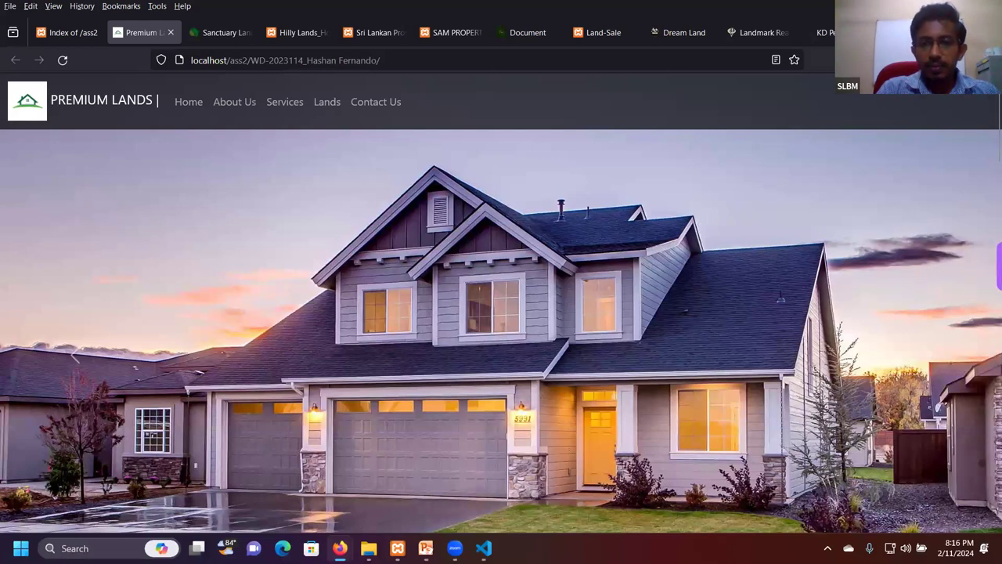
key("alt+Tab")
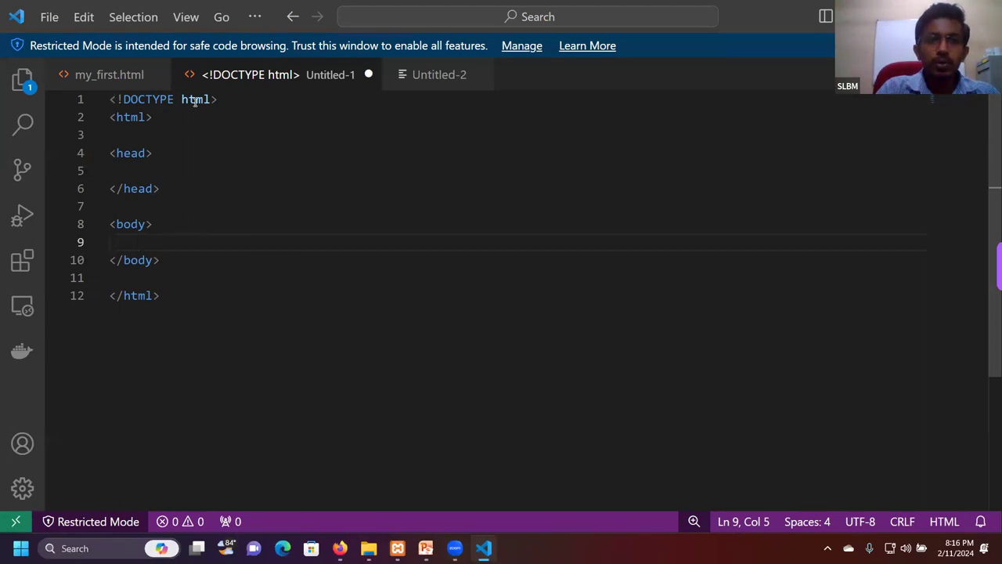
Indent the head and body sections on lines 4 to 10 by one level inside the html element
left_click(237, 99)
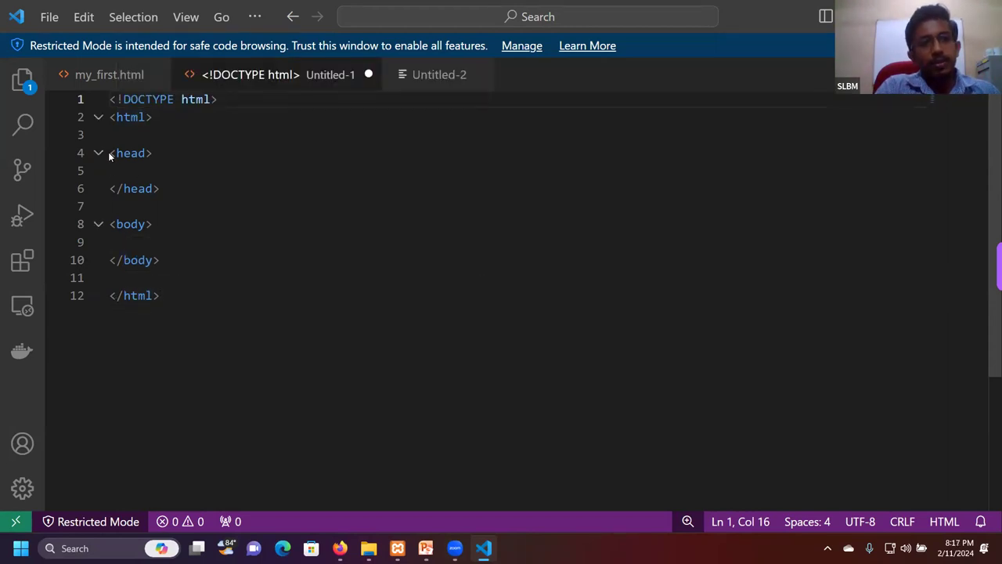
left_click_drag(110, 153, 181, 259)
key("Tab")
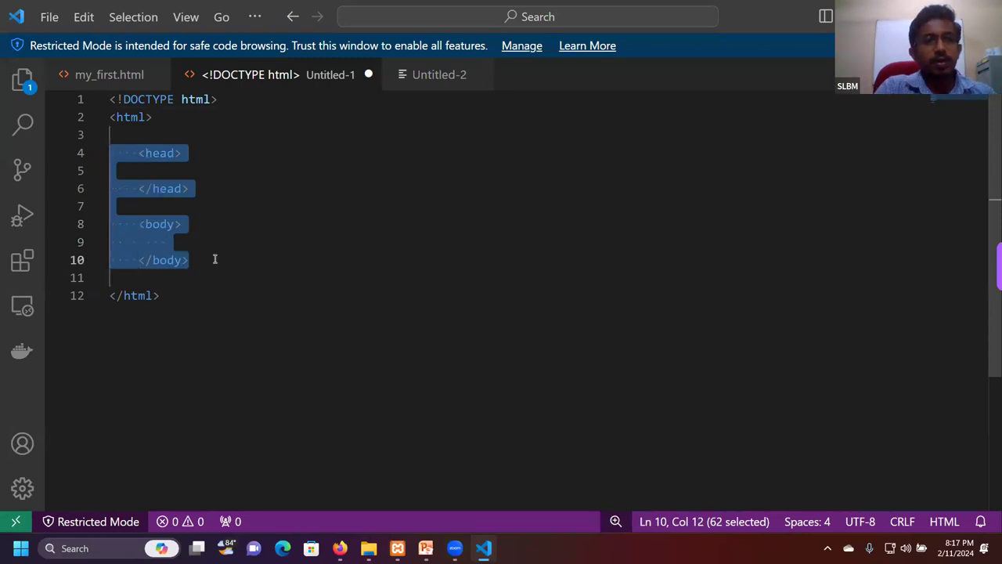
left_click(214, 259)
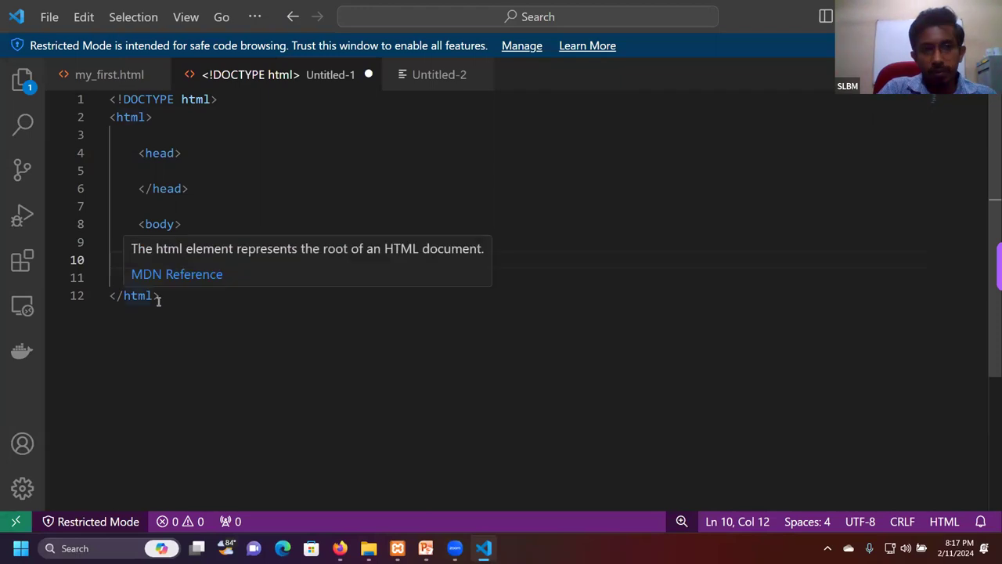
left_click(137, 153)
left_click(138, 189)
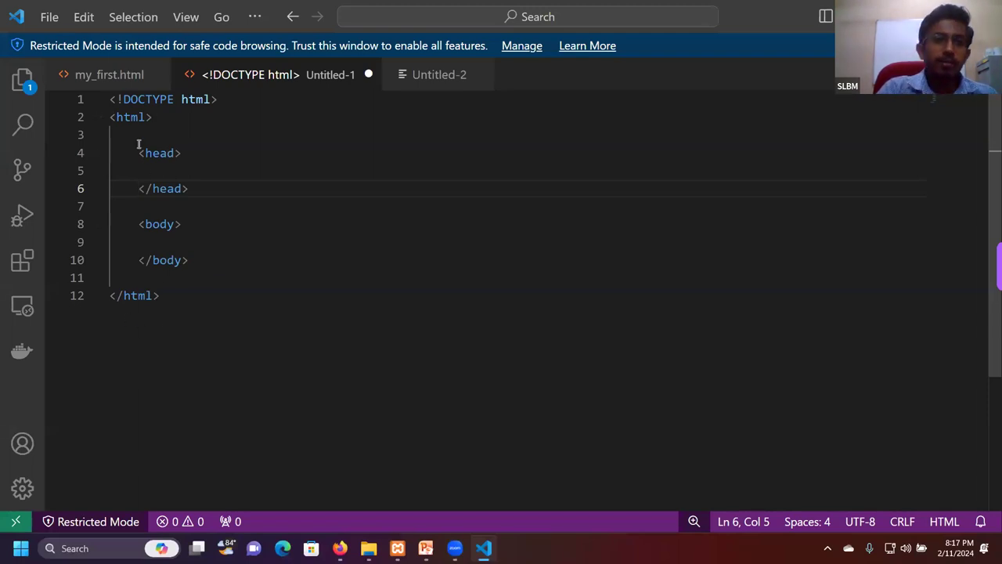
mouse_move(174, 189)
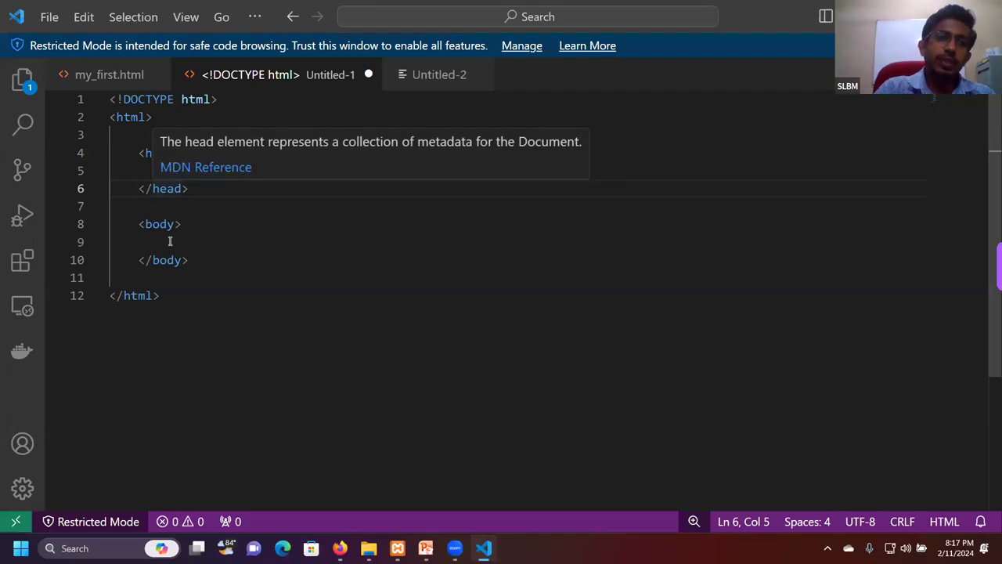
mouse_move(169, 229)
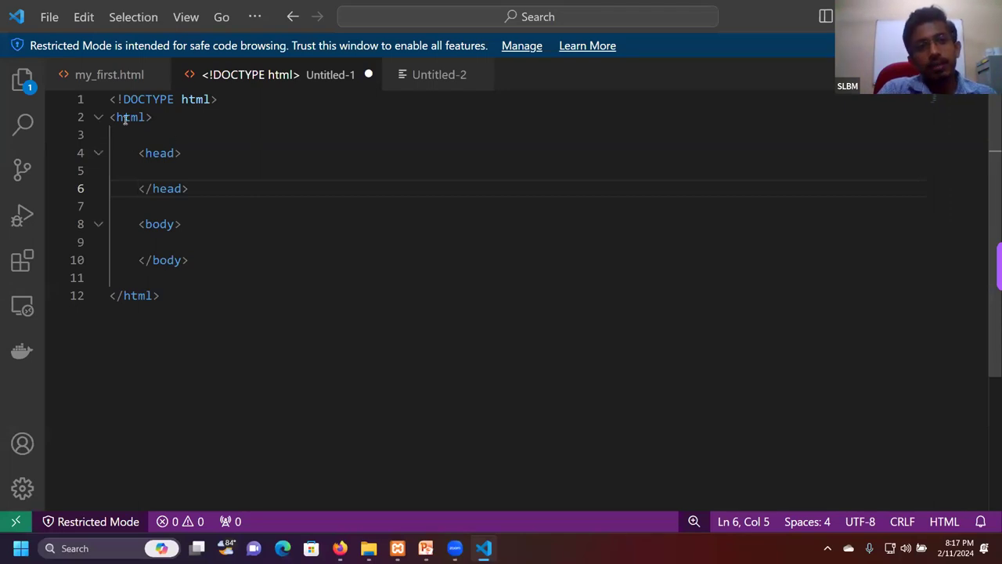
mouse_move(161, 256)
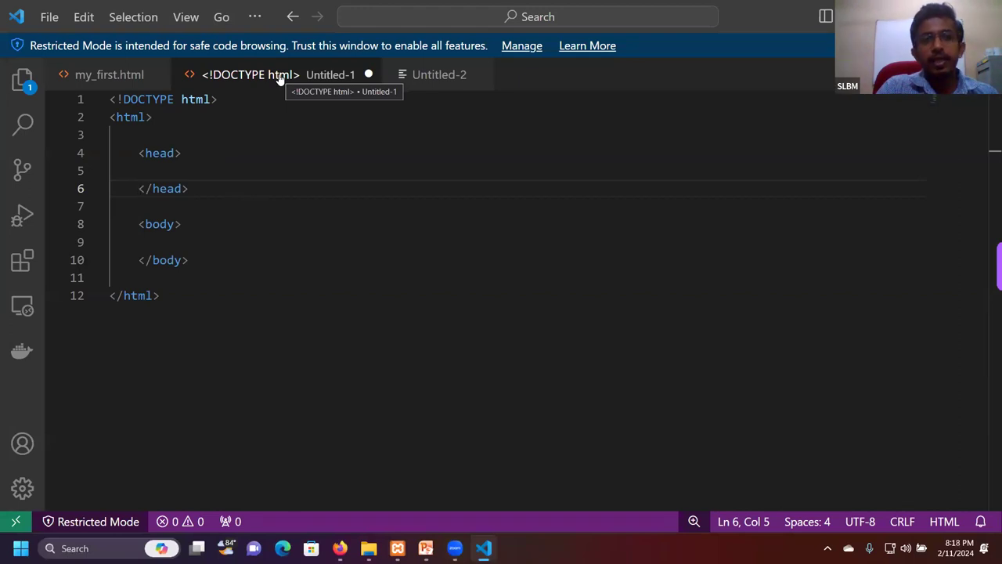
Save the untitled HTML document to the Desktop under the file name test, keeping the HTML file type
left_click(50, 17)
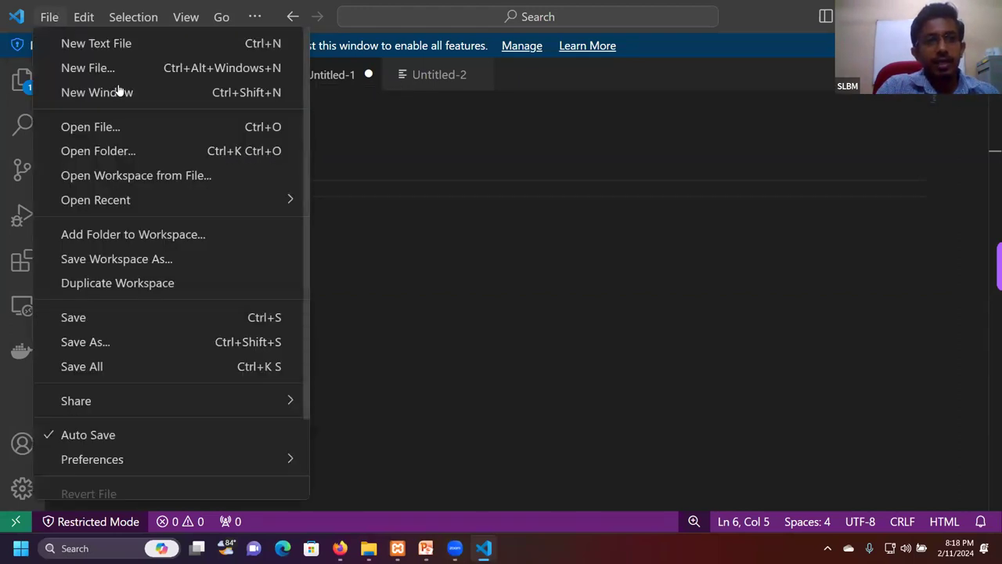
left_click(138, 353)
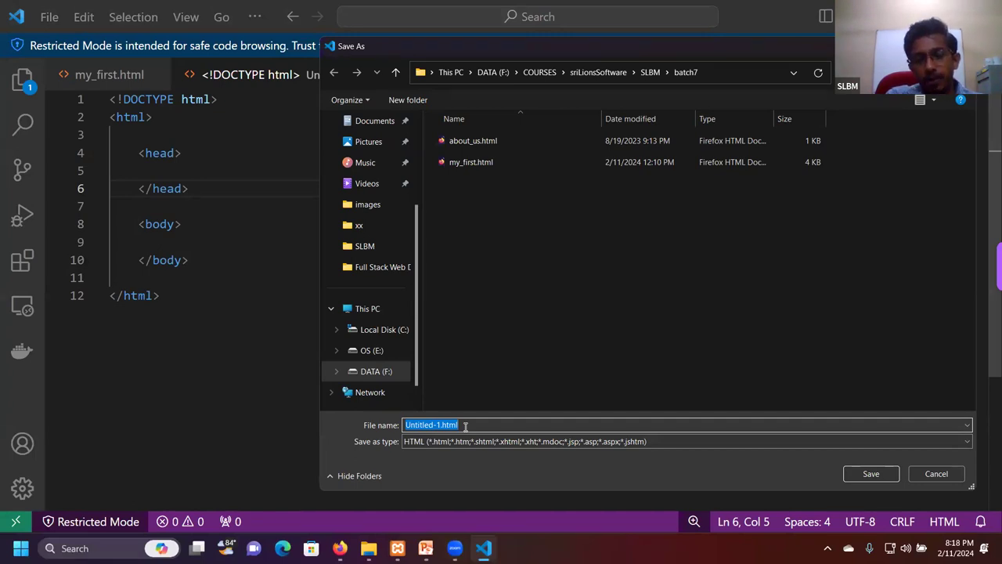
left_click(439, 424)
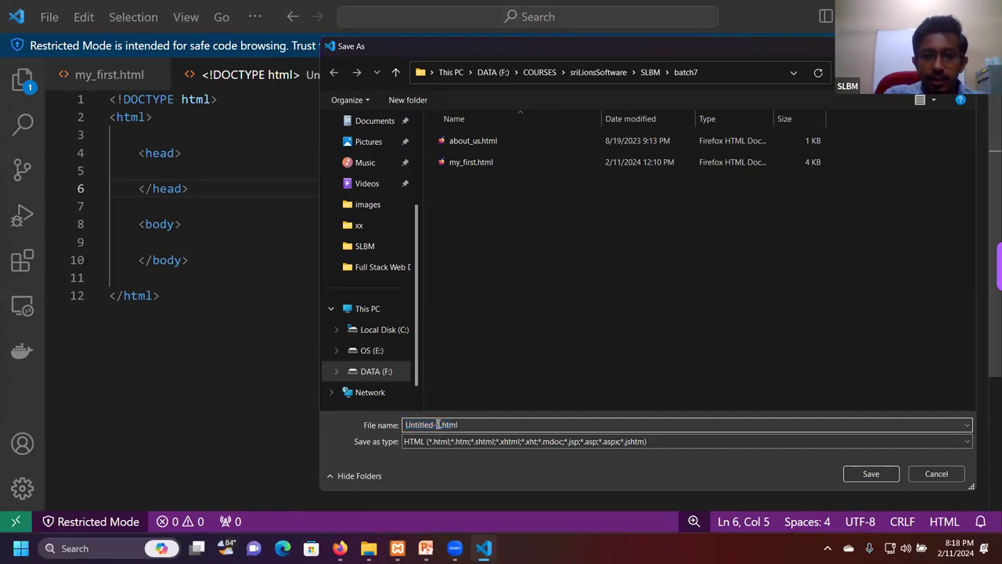
left_click_drag(460, 424, 398, 425)
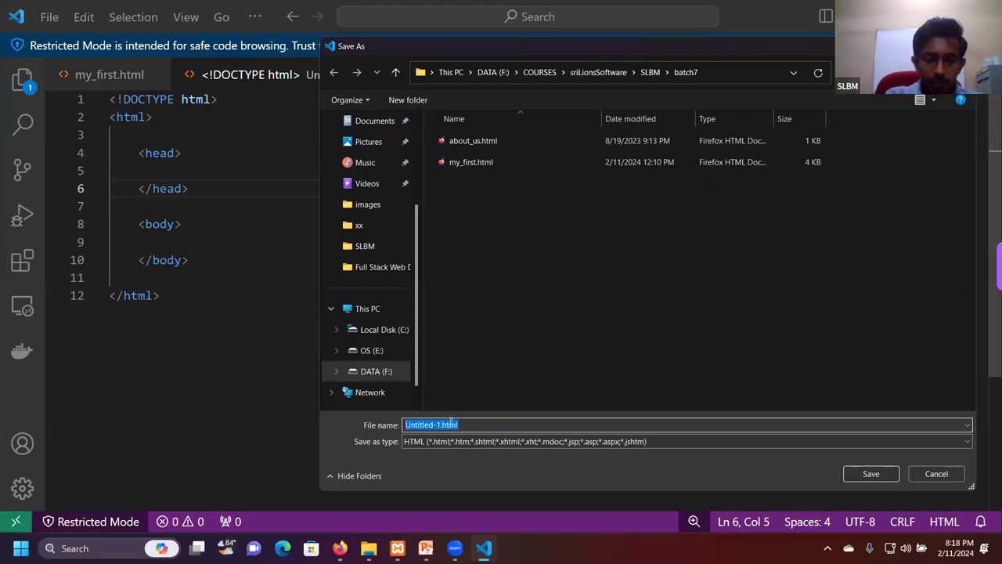
type("sa")
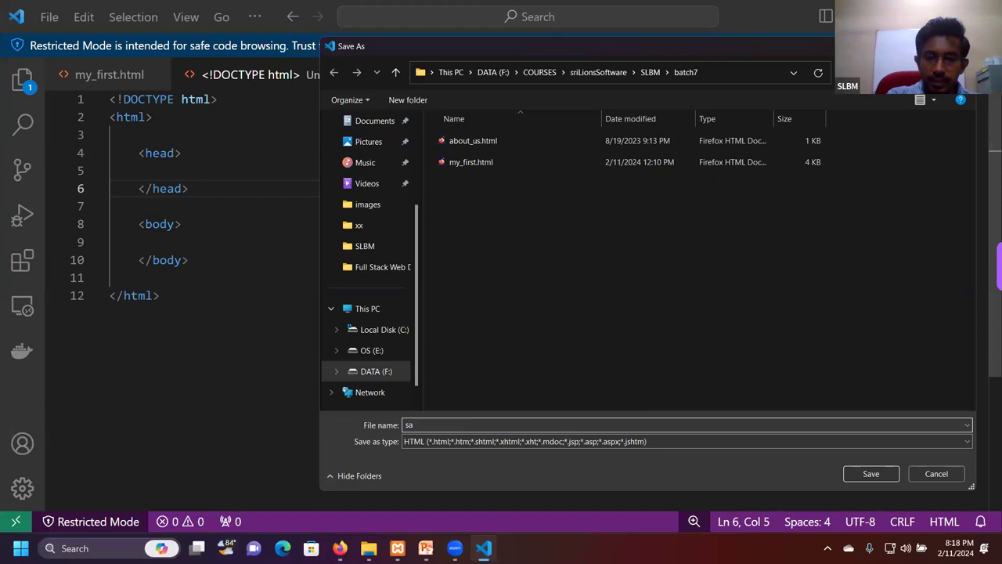
type("test")
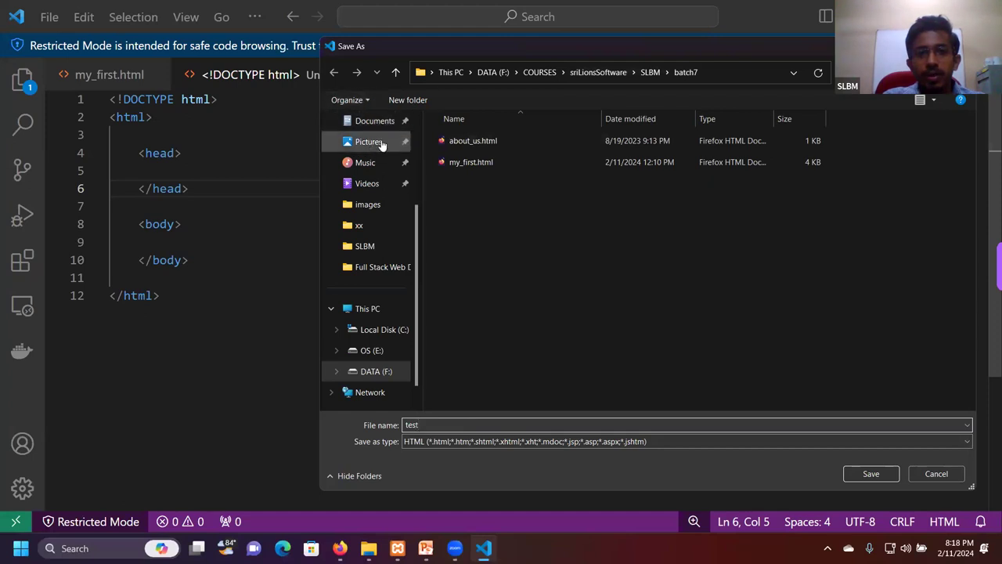
scroll(360, 156, "up", 3)
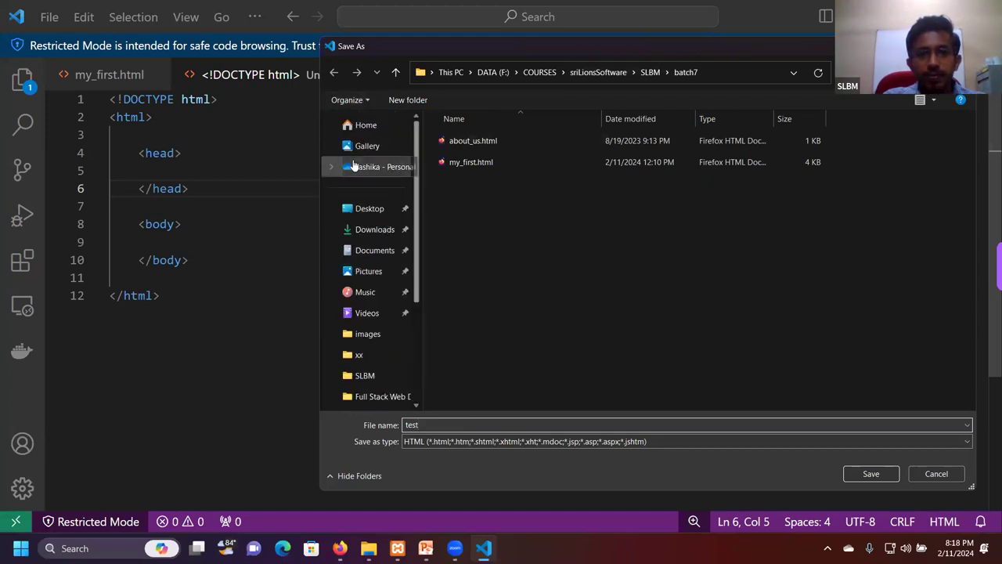
left_click(368, 208)
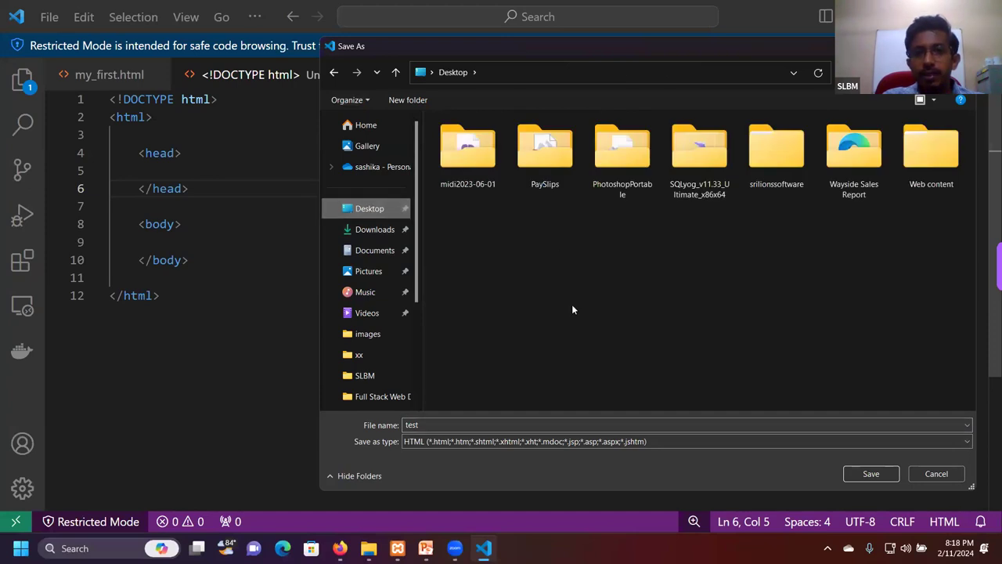
left_click(410, 424)
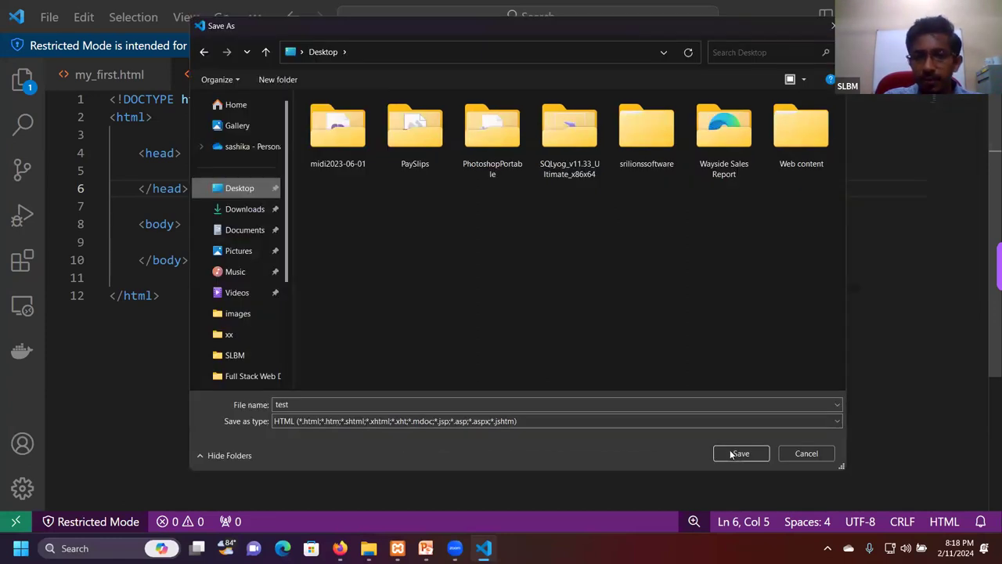
left_click(737, 453)
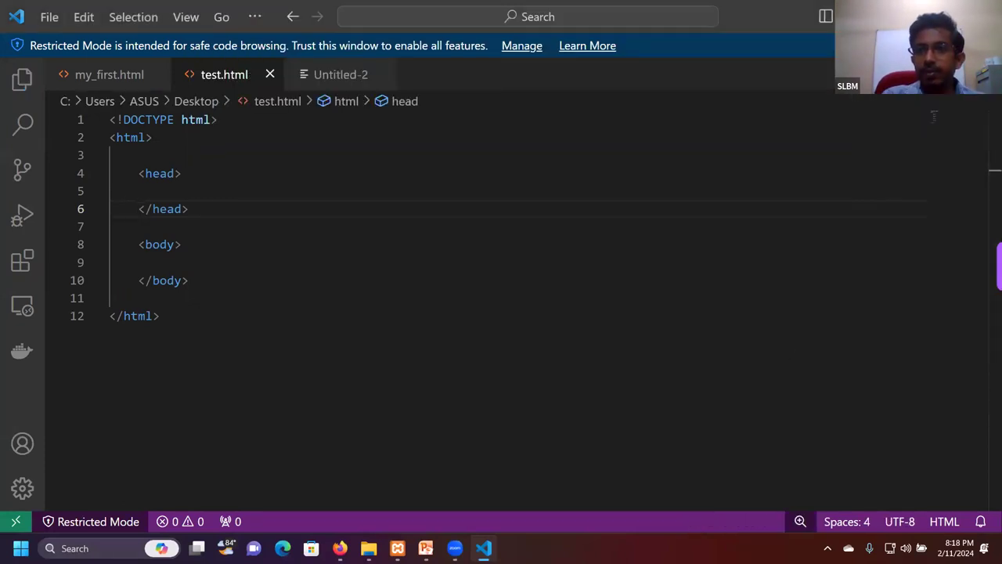
Show the Windows desktop and move the test.html file icon to the empty area near the middle
key("alt+Tab")
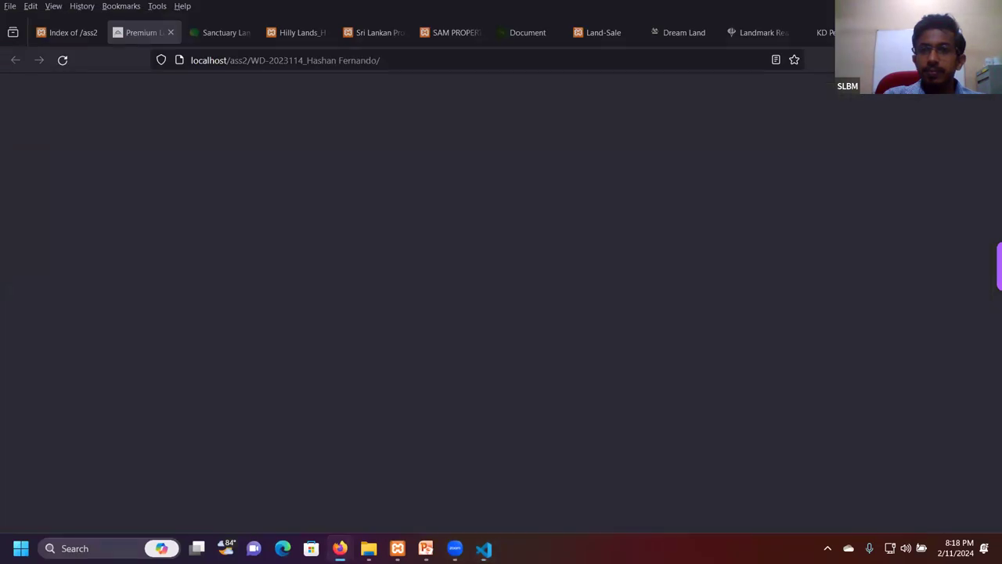
key("alt+Tab")
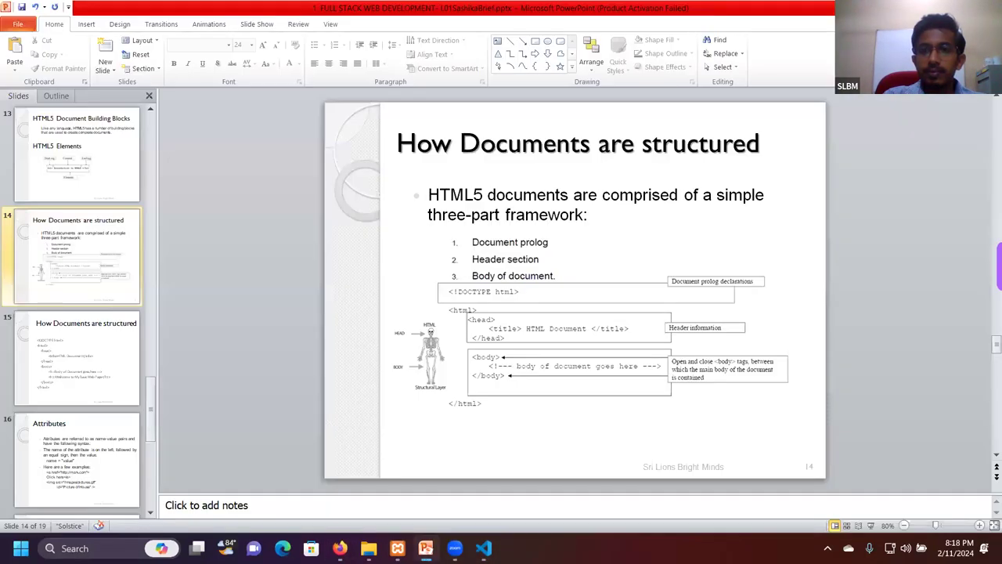
key("alt+Tab")
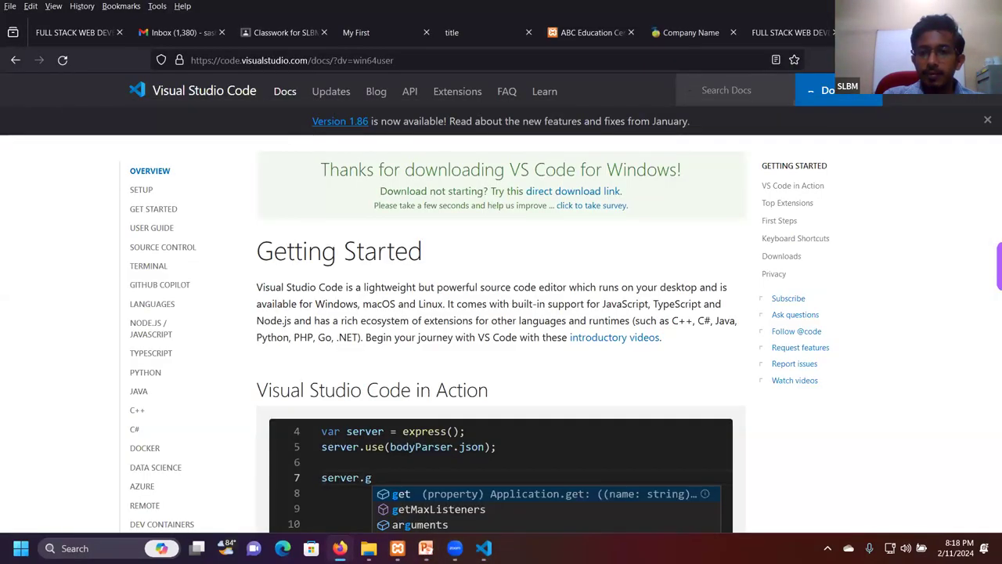
key("super+d")
left_click_drag(123, 360, 579, 172)
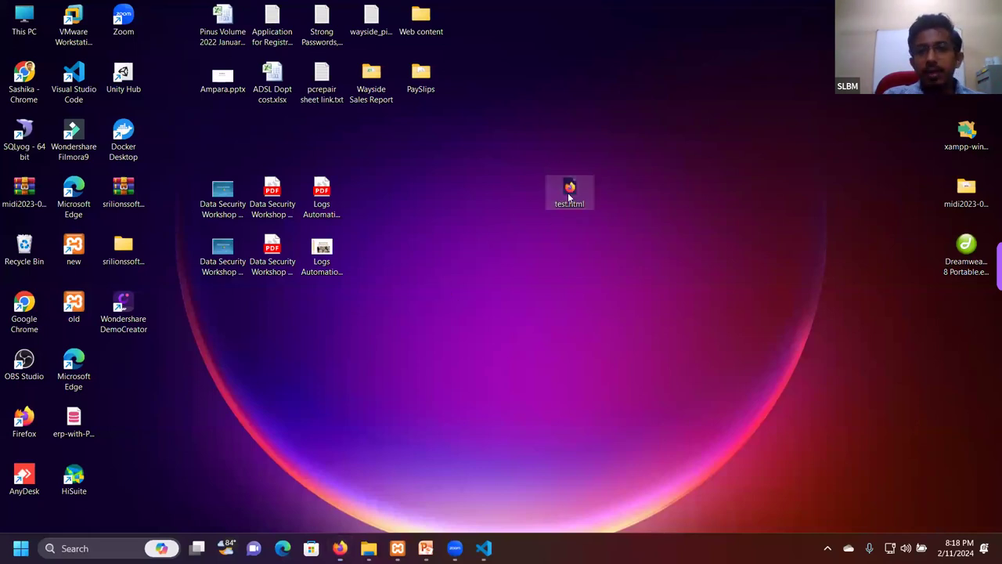
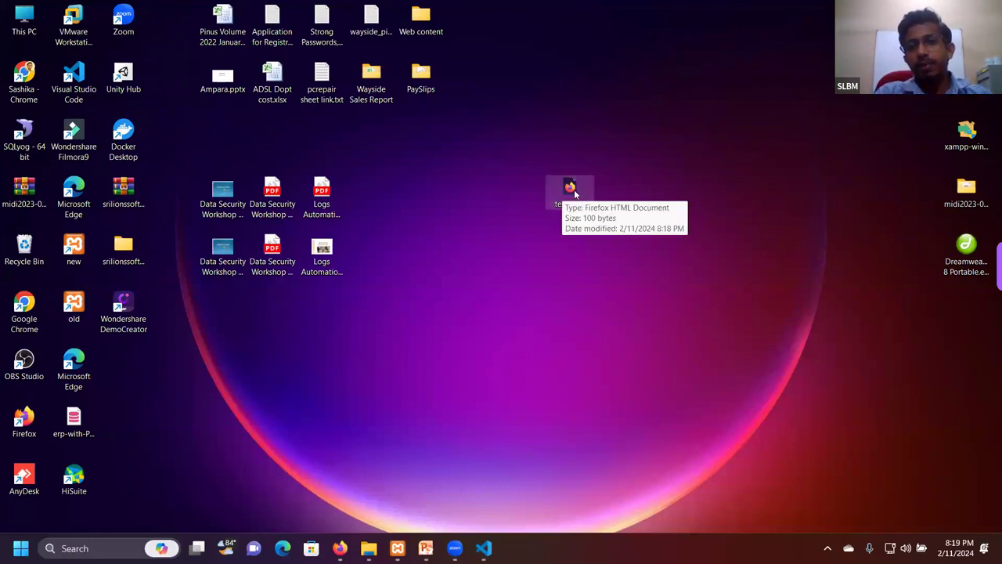
Open test.html from the desktop in Firefox to view the page, and return to the desktop
double_click(573, 191)
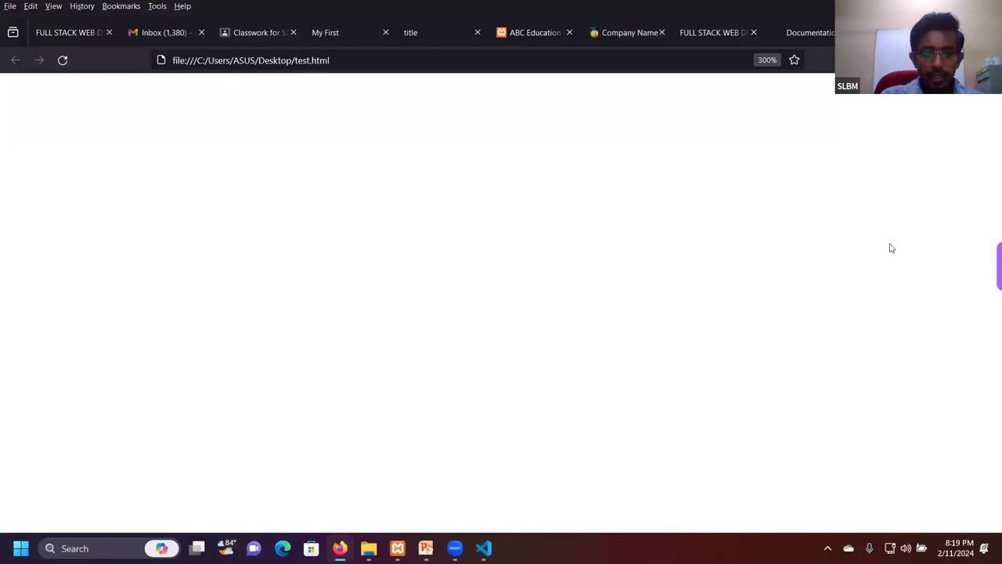
key("ctrl+minus")
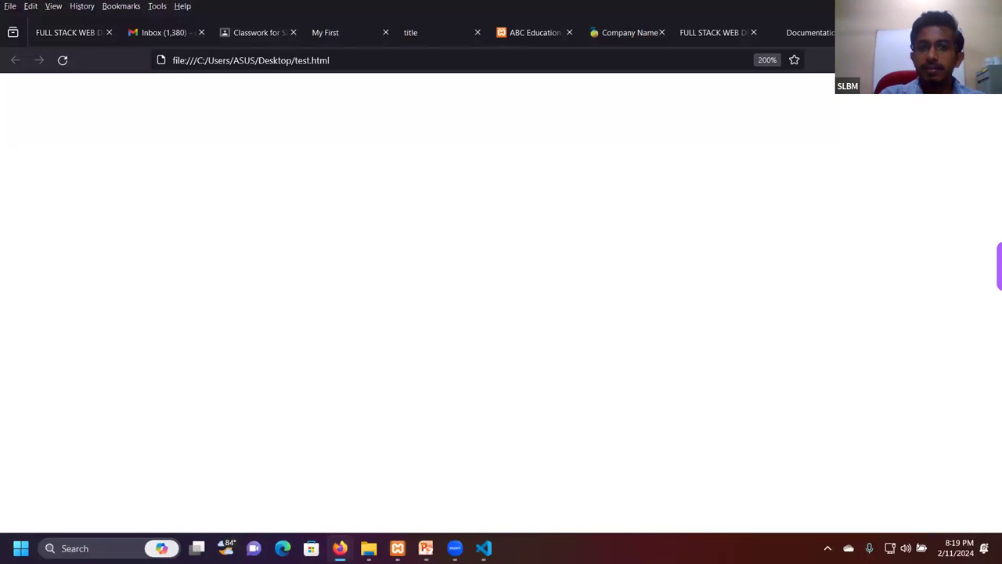
key("super+d")
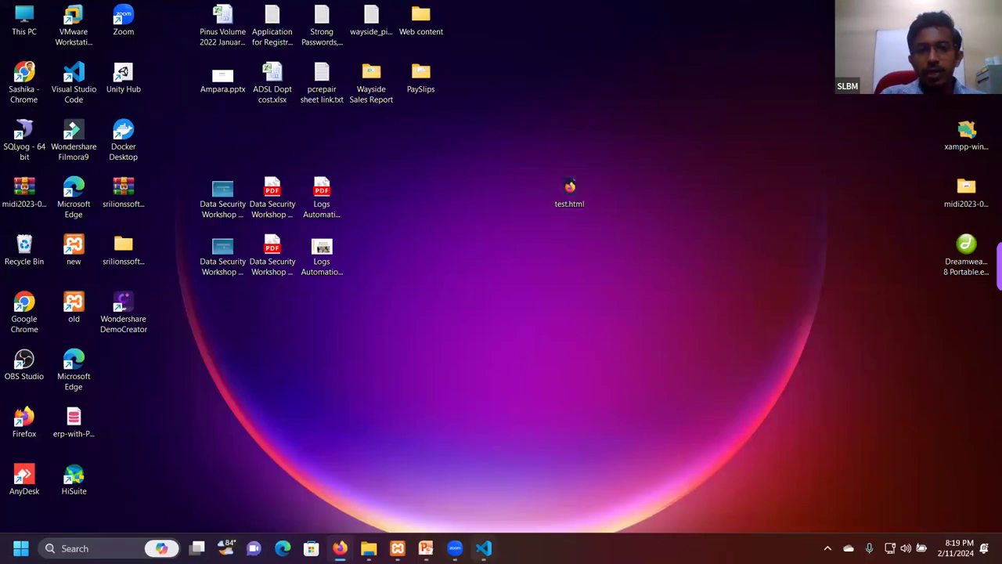
Switch to Visual Studio Code and add a title element with the text Test inside the head of test.html
left_click(483, 549)
left_click(193, 173)
key("Return")
key("Return")
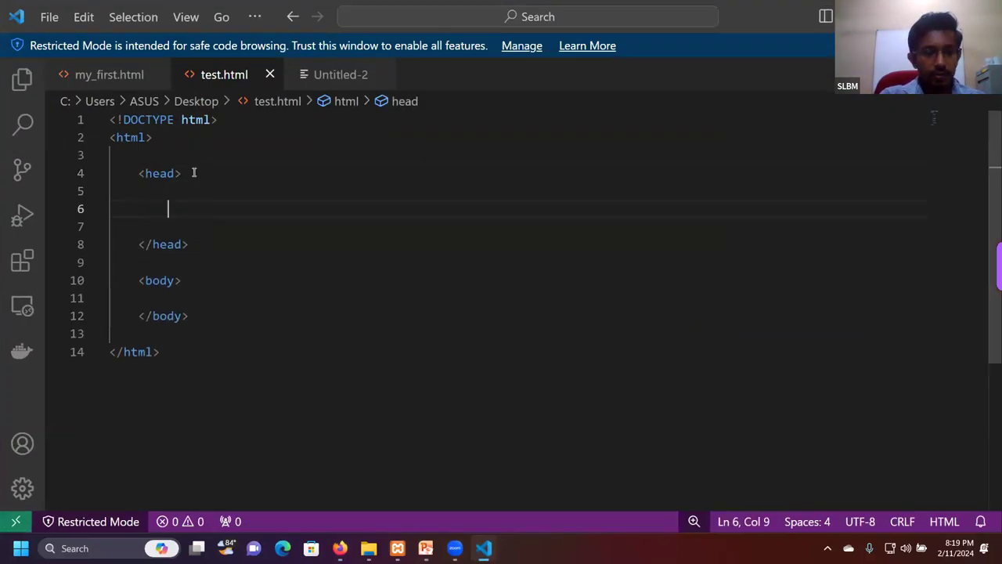
type("<")
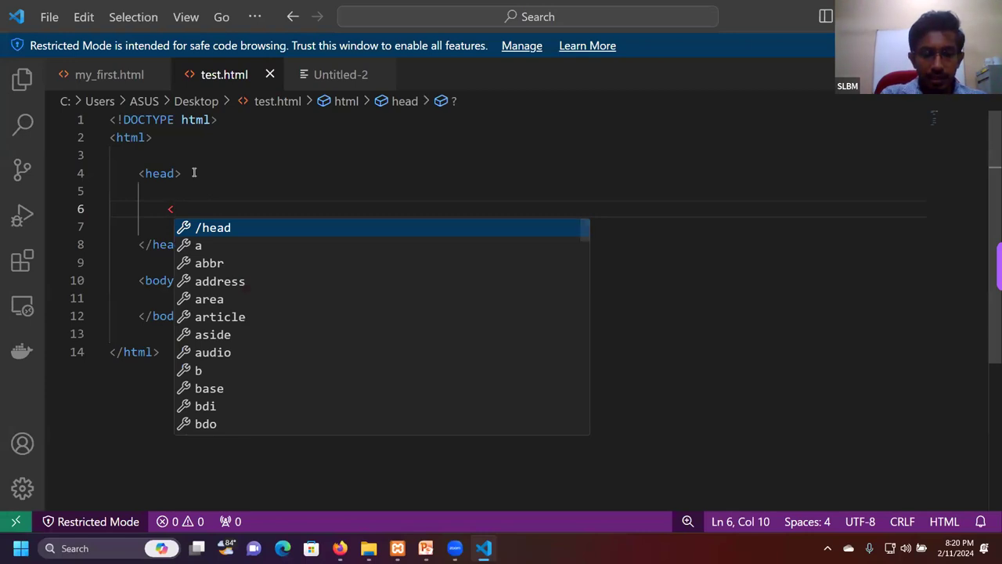
type("title")
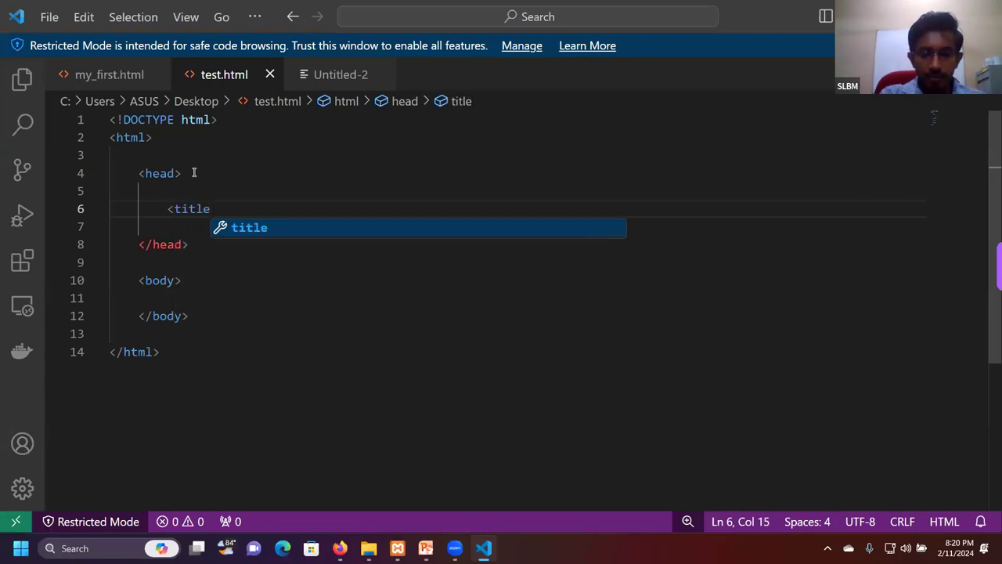
type("></title>")
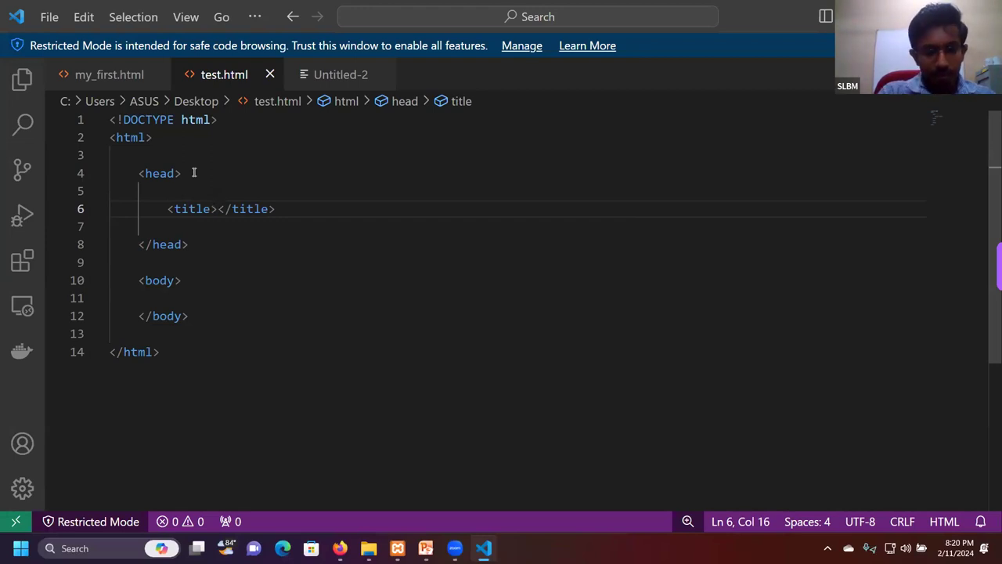
type("Test")
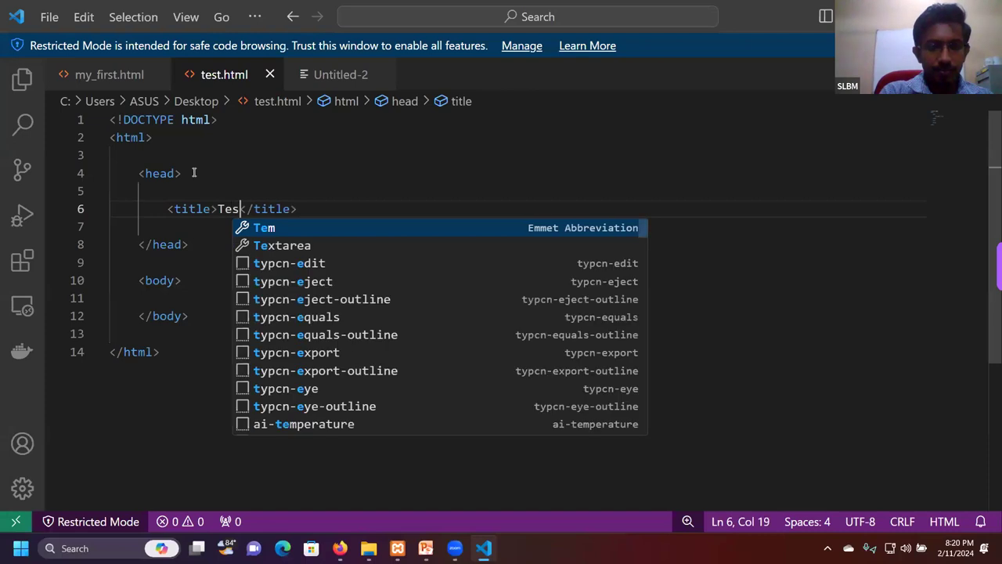
left_click(371, 193)
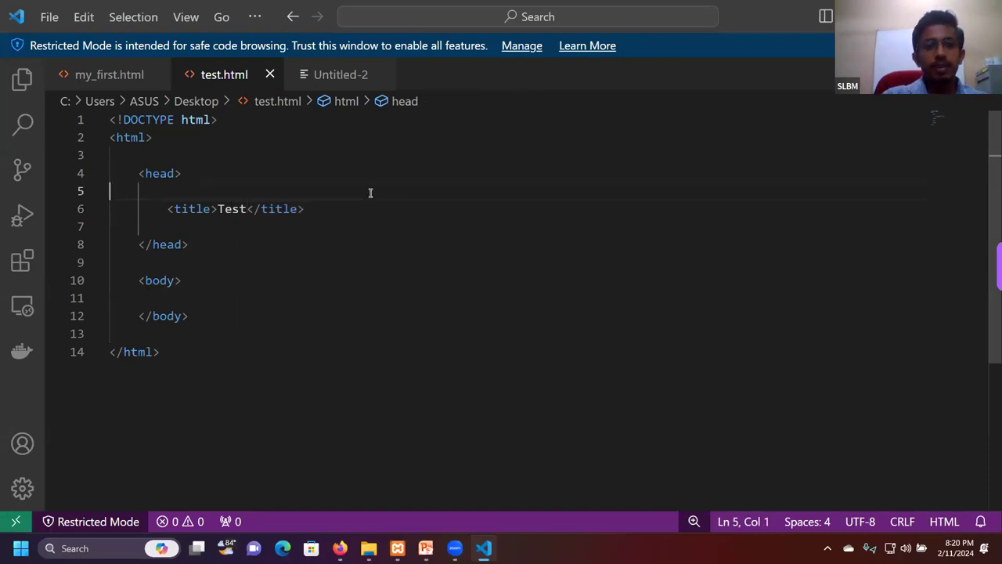
Add an h1 heading with the text Sample inside the body element
left_click(201, 283)
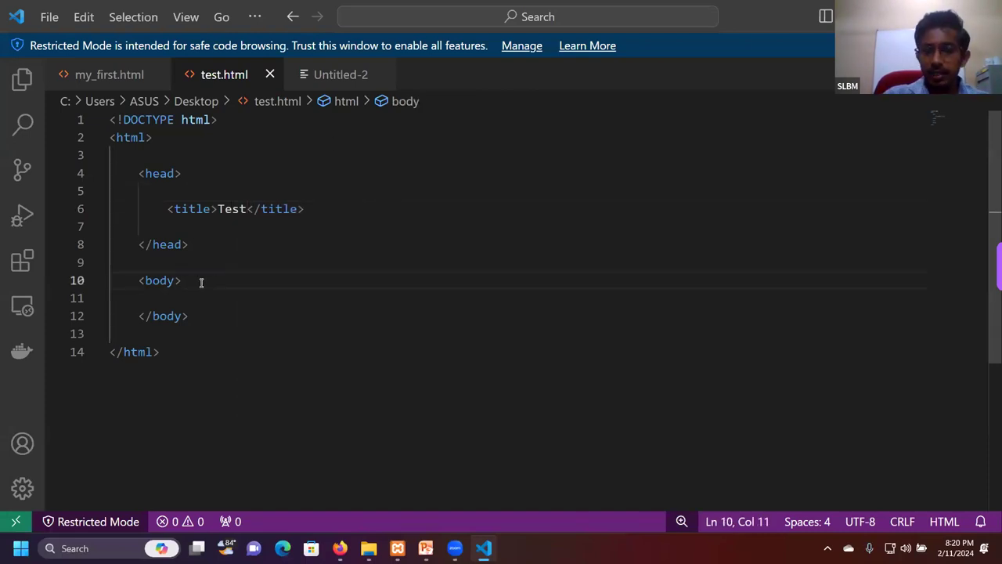
key("Return")
key("Return")
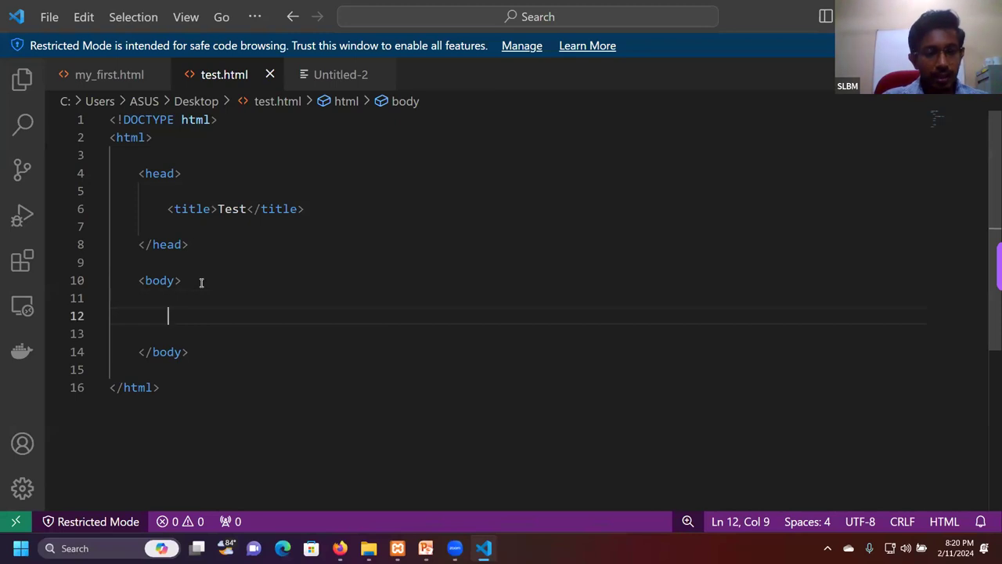
type("<")
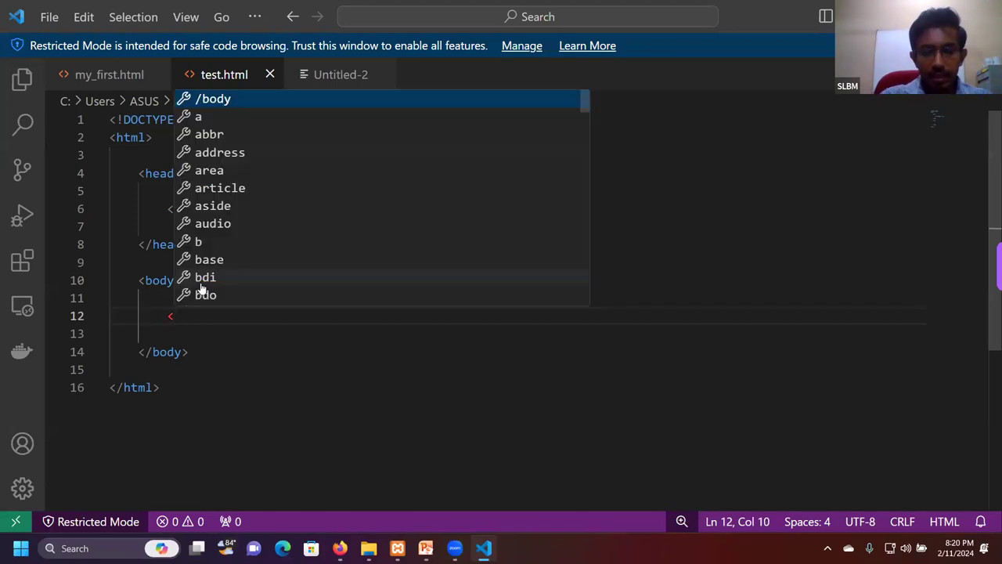
key("BackSpace")
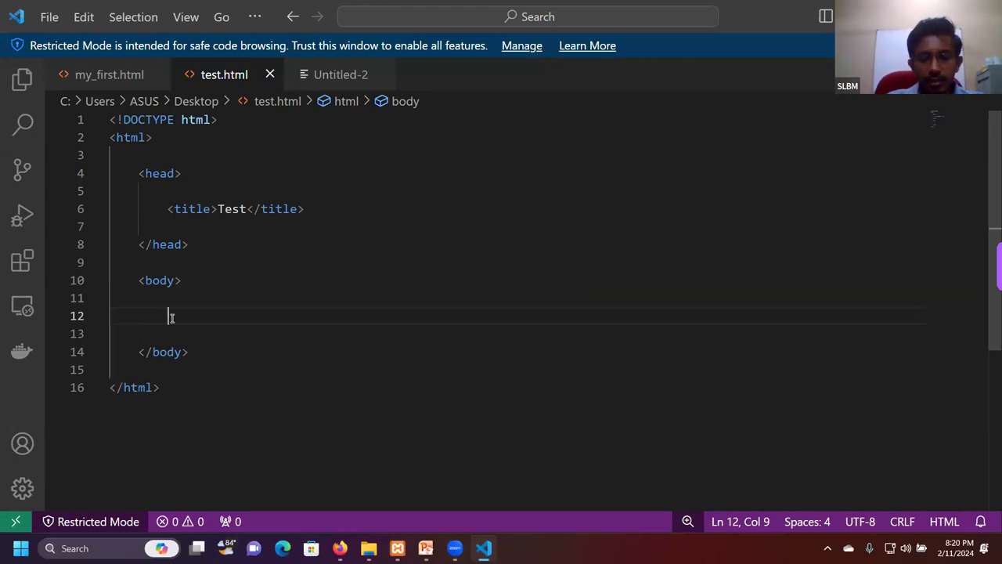
type("h1")
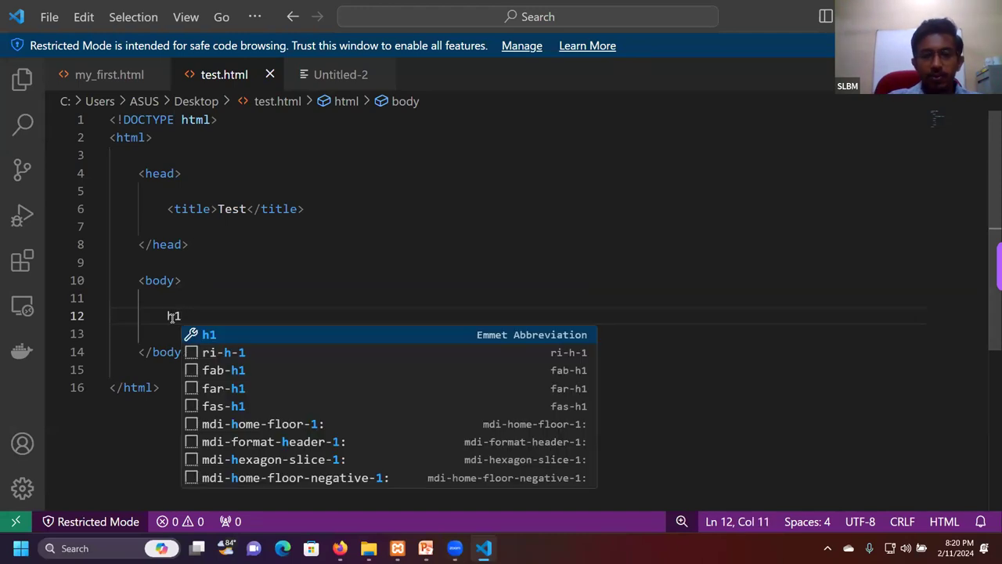
key("Tab")
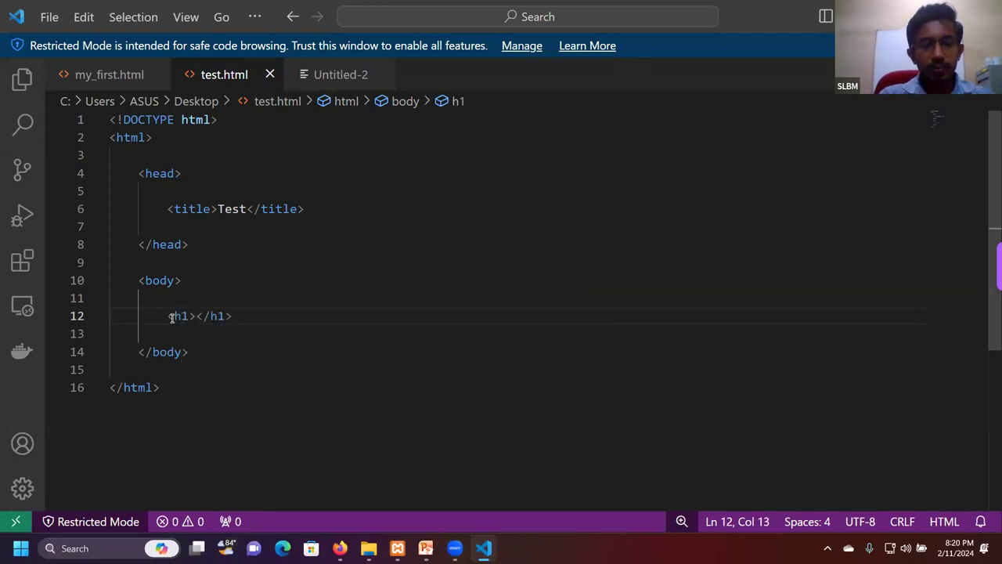
left_click(258, 312)
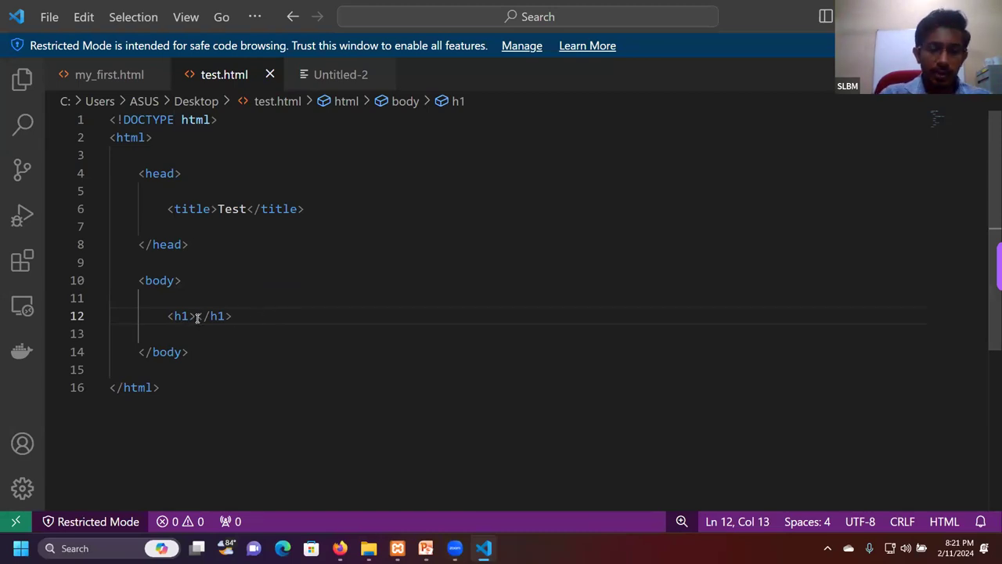
type("Sam")
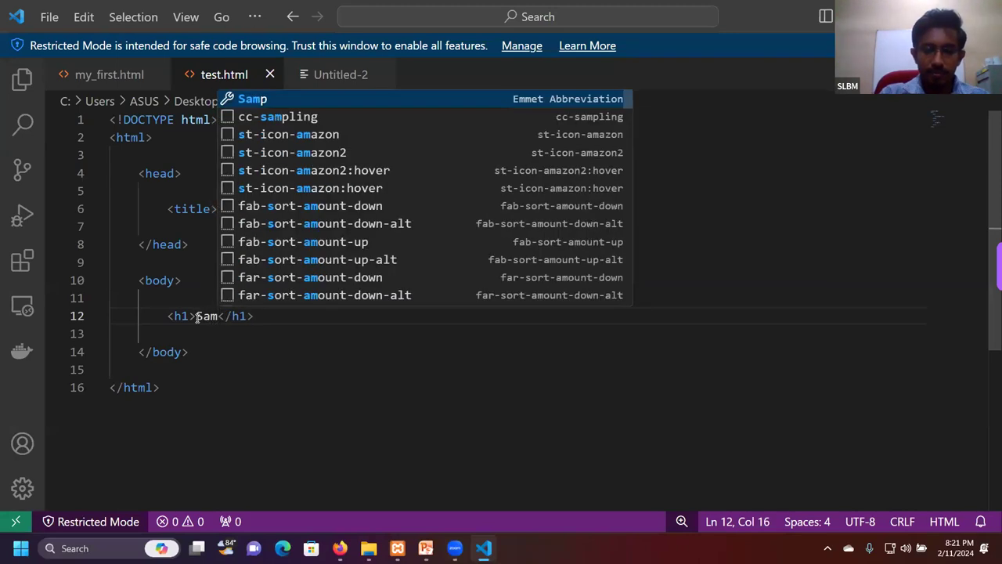
type("ple")
left_click(325, 332)
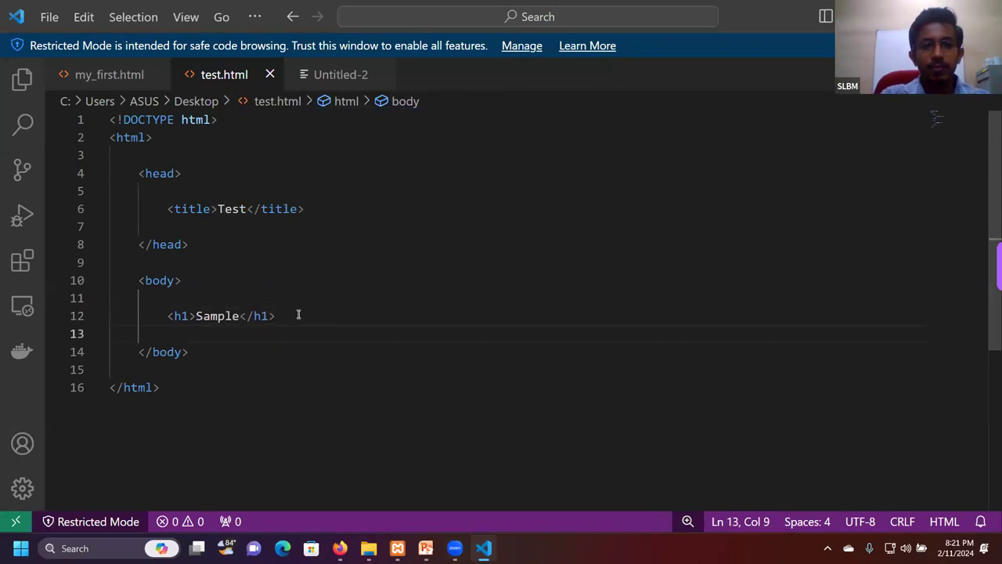
Add a paragraph element directly below the h1 heading with the dummy text "vhgghgf sdhjhgsdf sdhjghsdv sdffhhjhjd"
left_click(298, 315)
key("Return")
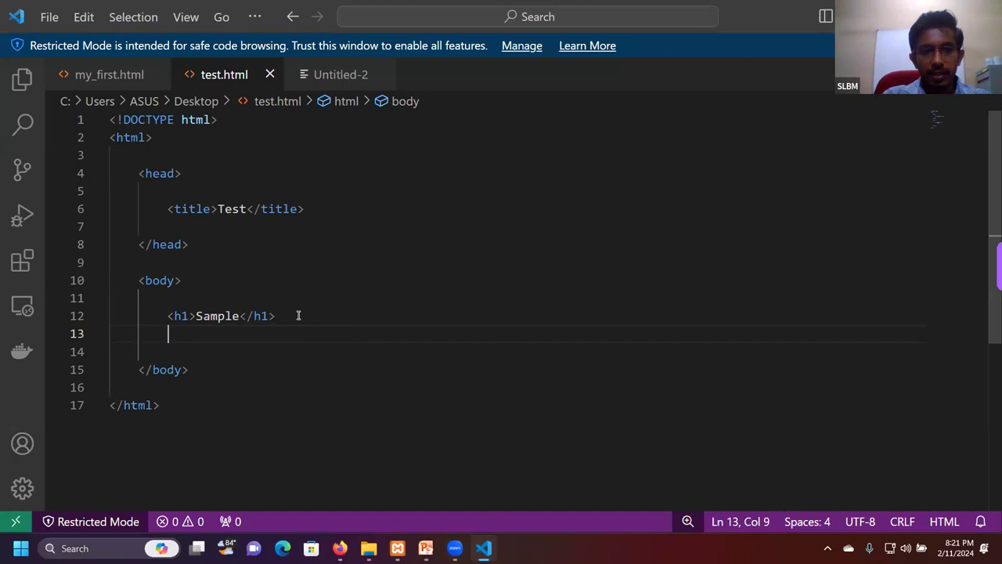
type("p")
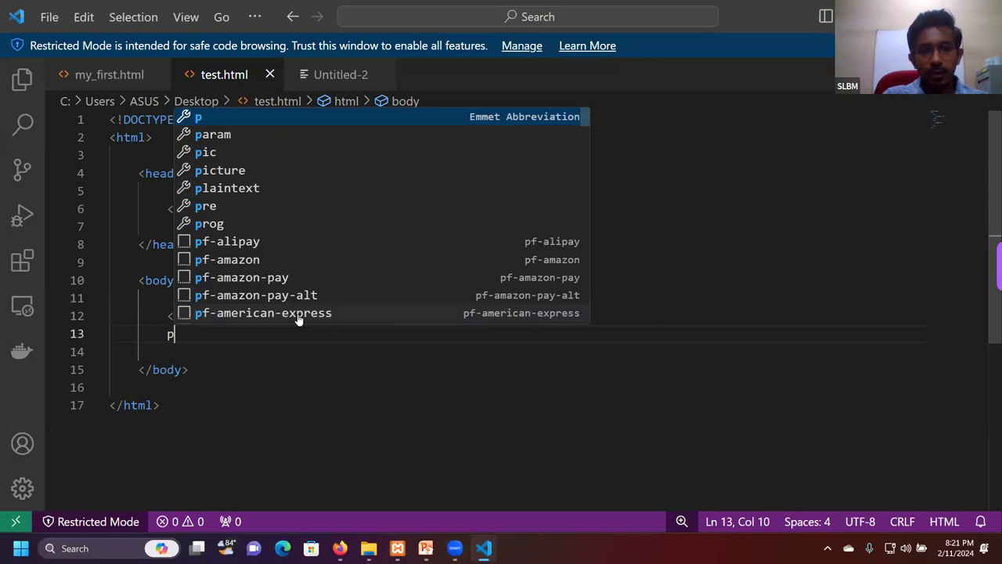
key("BackSpace")
type("<p>")
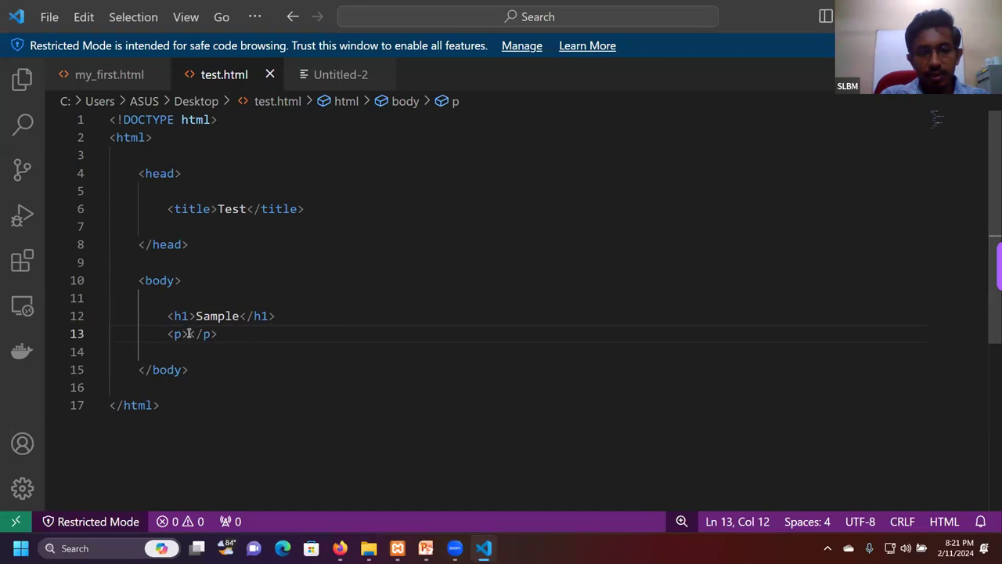
mouse_move(190, 333)
type("jhgghgf sdhjhgsdf ")
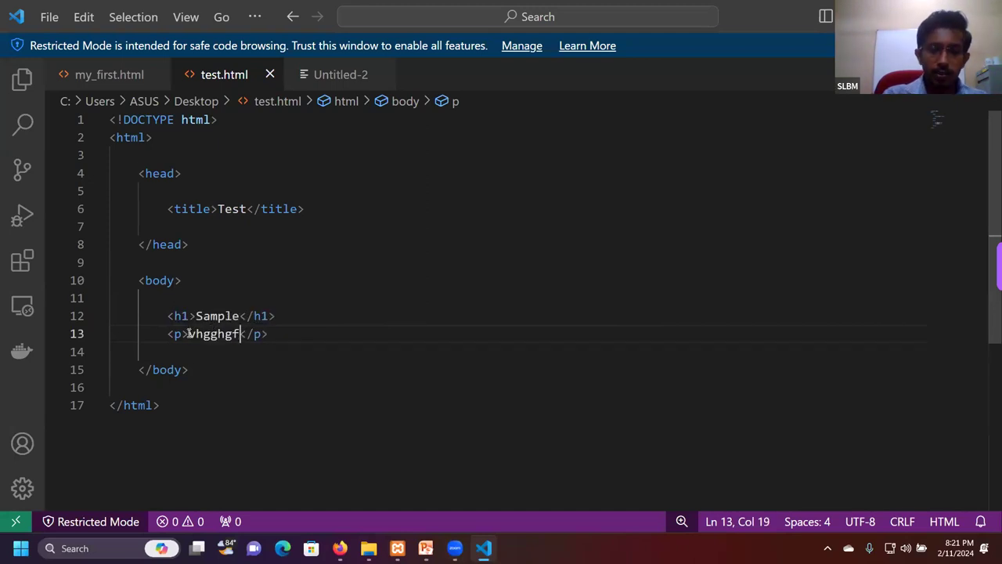
type("sdhjghsdv sdffhhjhjd")
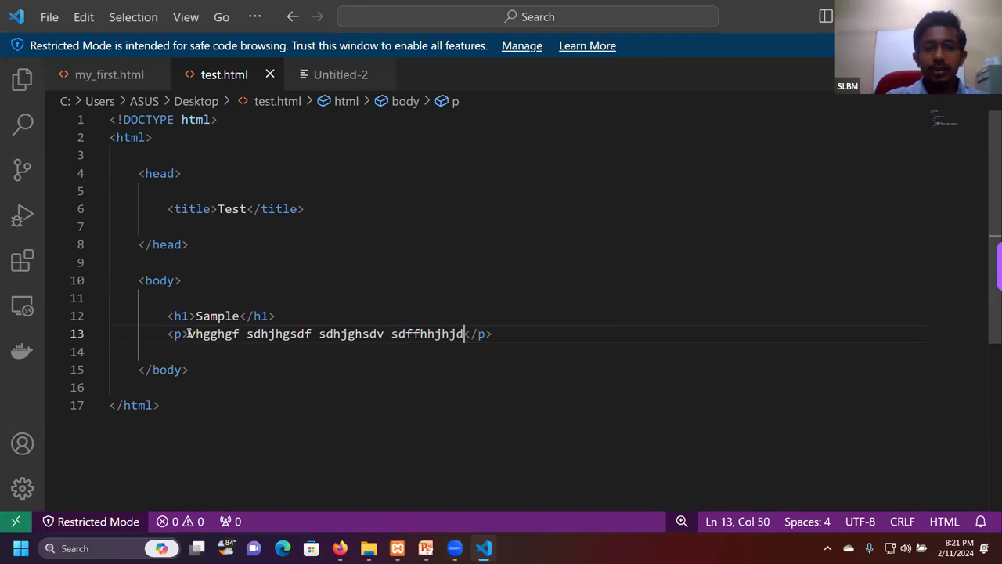
Add a second paragraph two lines below the first and fill it with placeholder text from the lorem500 Emmet abbreviation
left_click(511, 334)
key("Return")
key("Return")
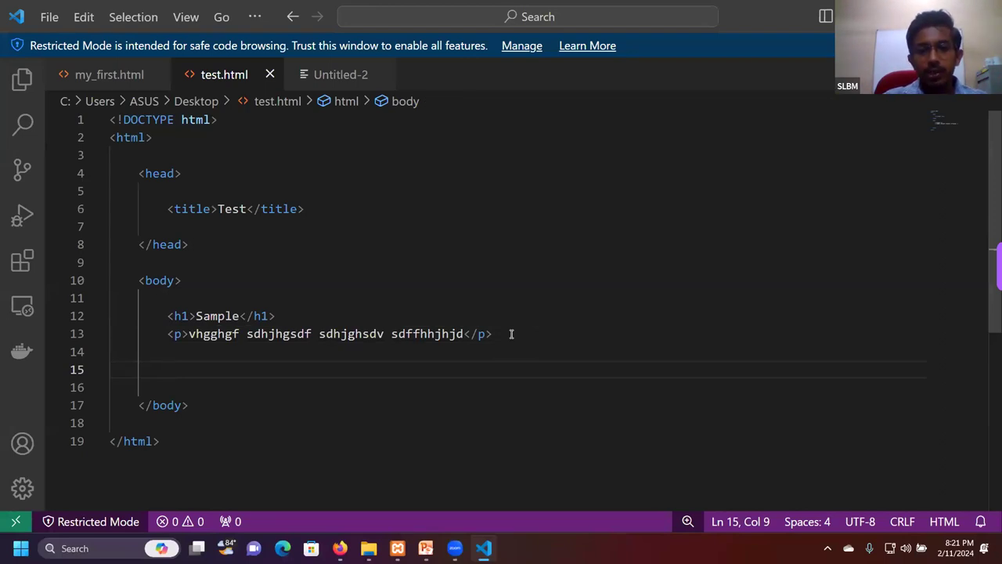
type("p")
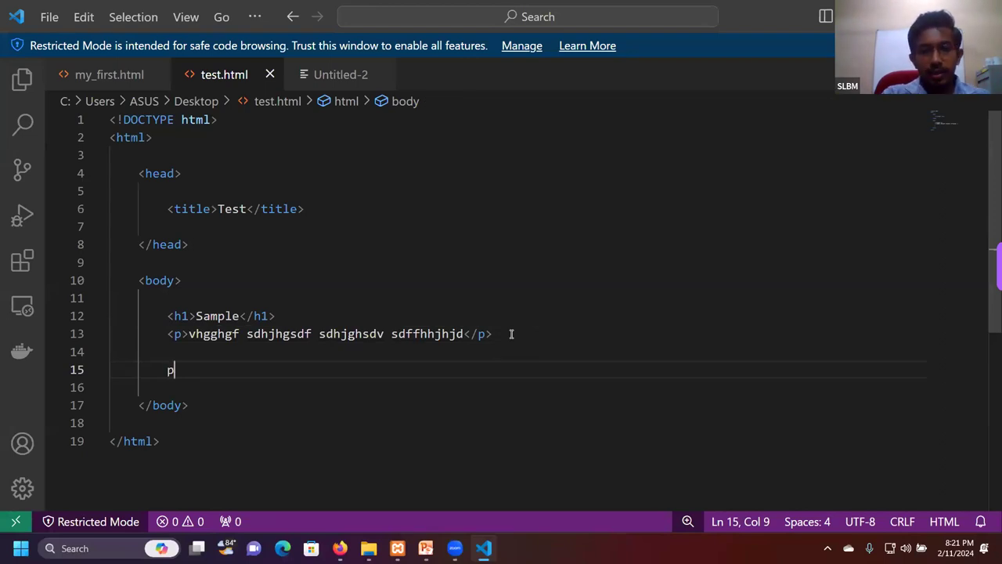
key("Tab")
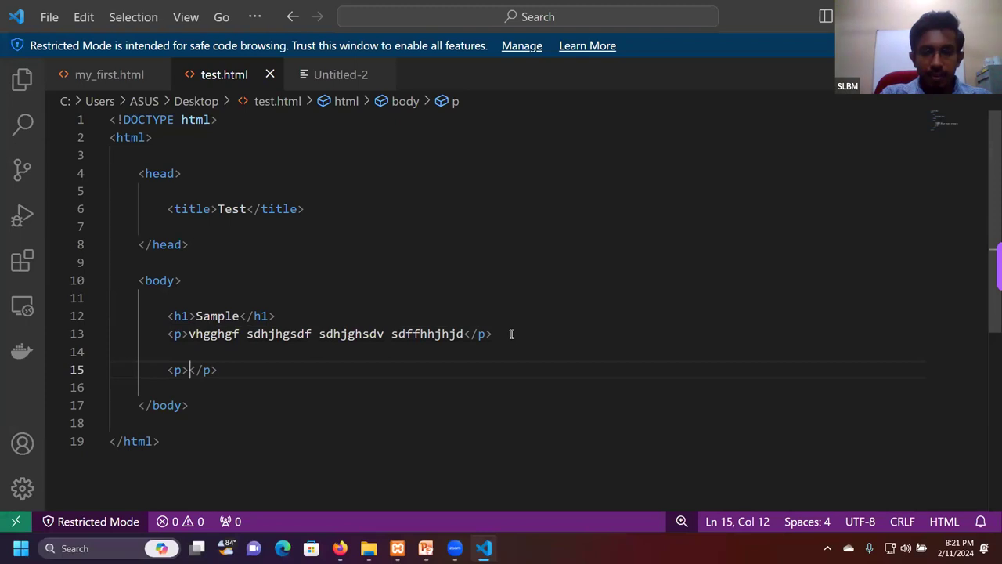
type("l")
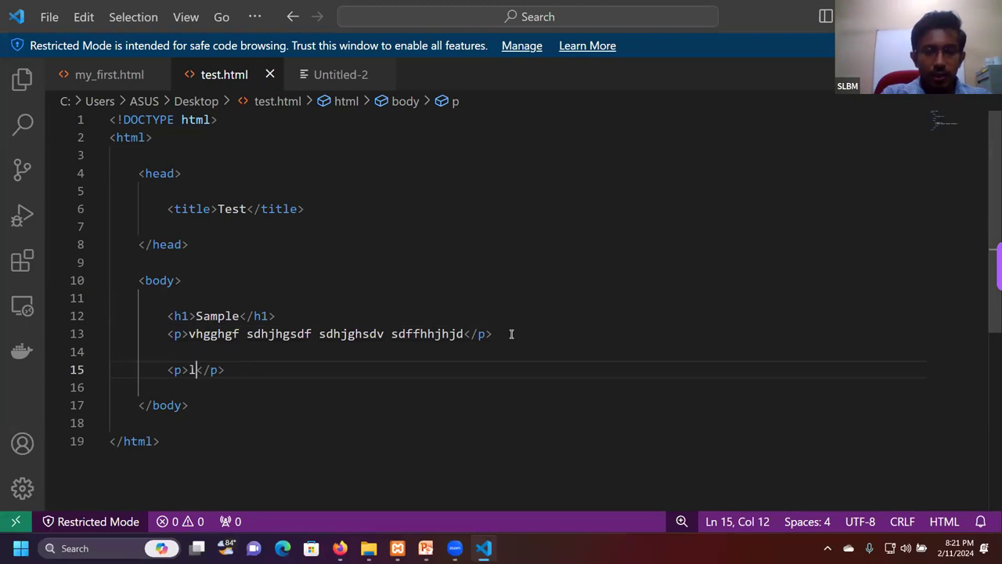
type("orem")
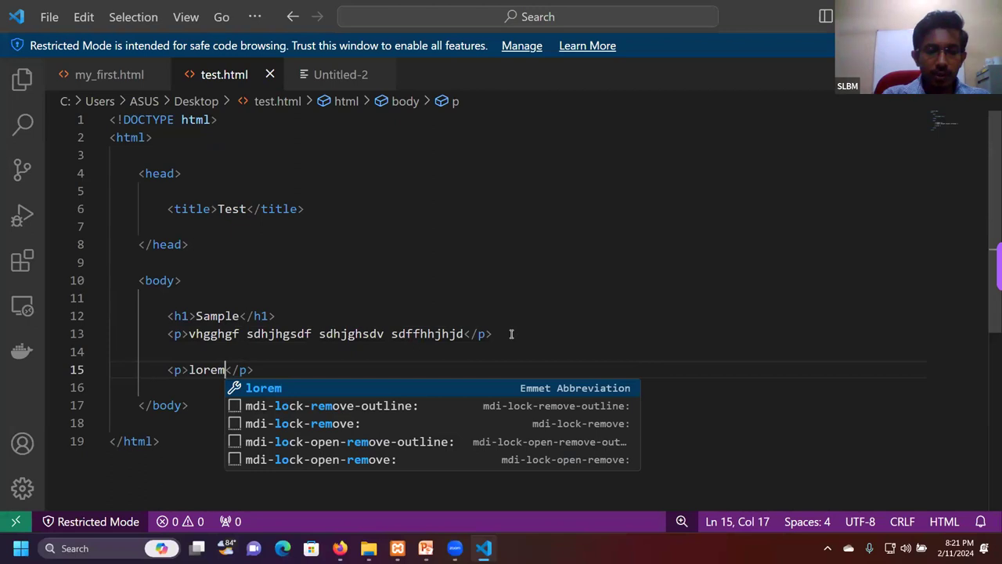
type("500")
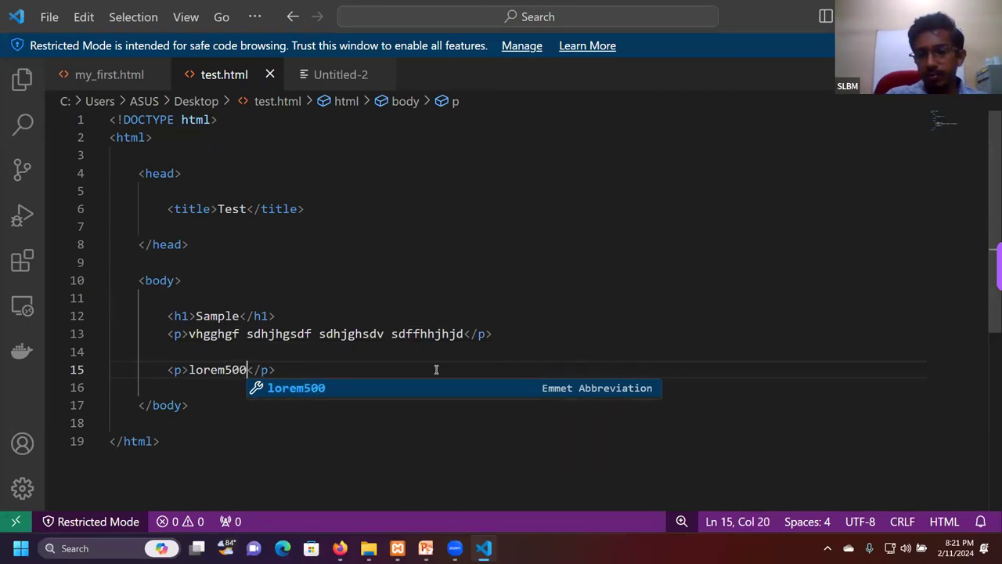
key("Tab")
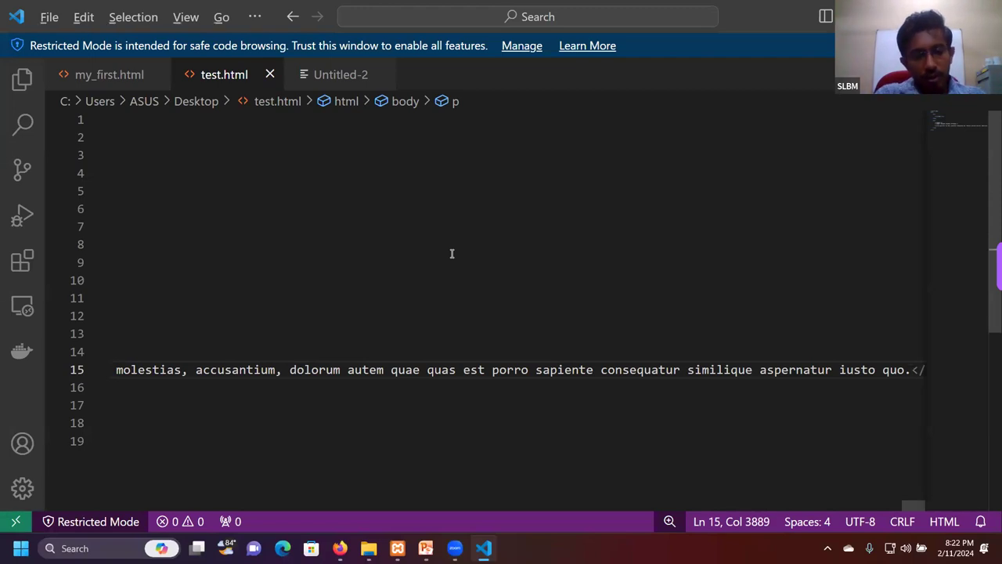
Reformat the document so the long lorem ipsum paragraph breaks across multiple lines, and look over the paragraph
key("alt+z")
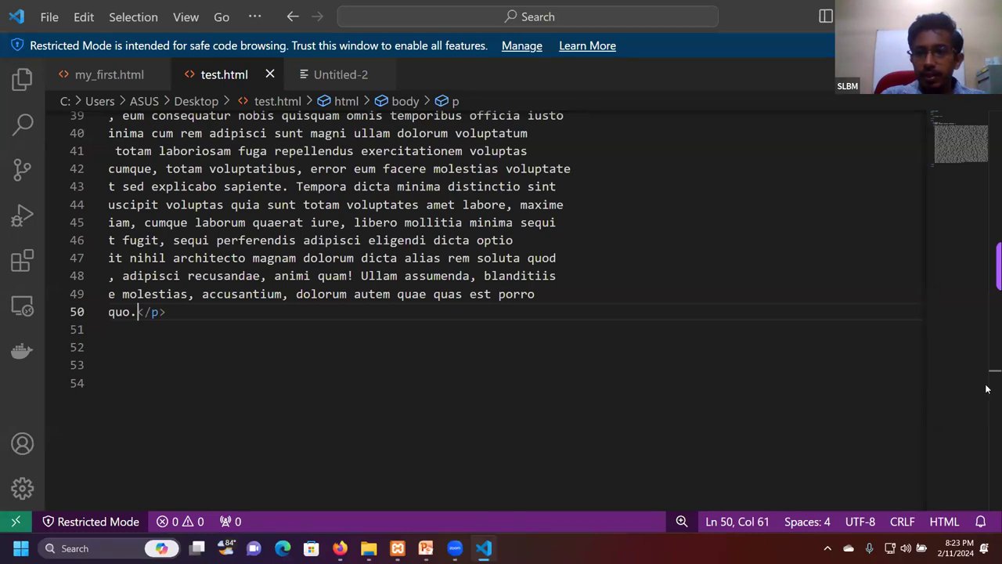
left_click_drag(988, 326, 988, 195)
scroll(987, 195, "up", 5)
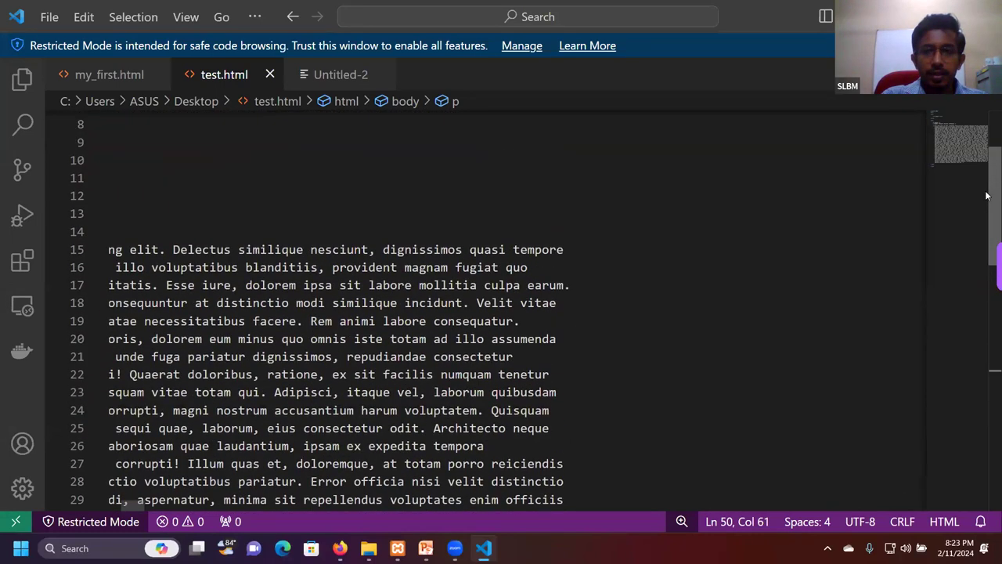
scroll(986, 195, "down", 2)
scroll(987, 195, "down", 2)
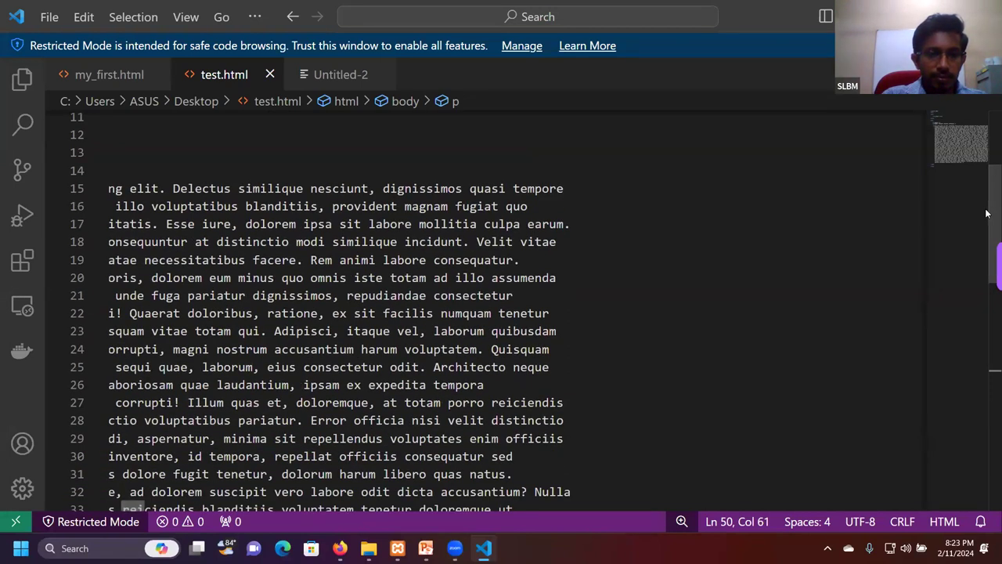
scroll(987, 213, "left", 5)
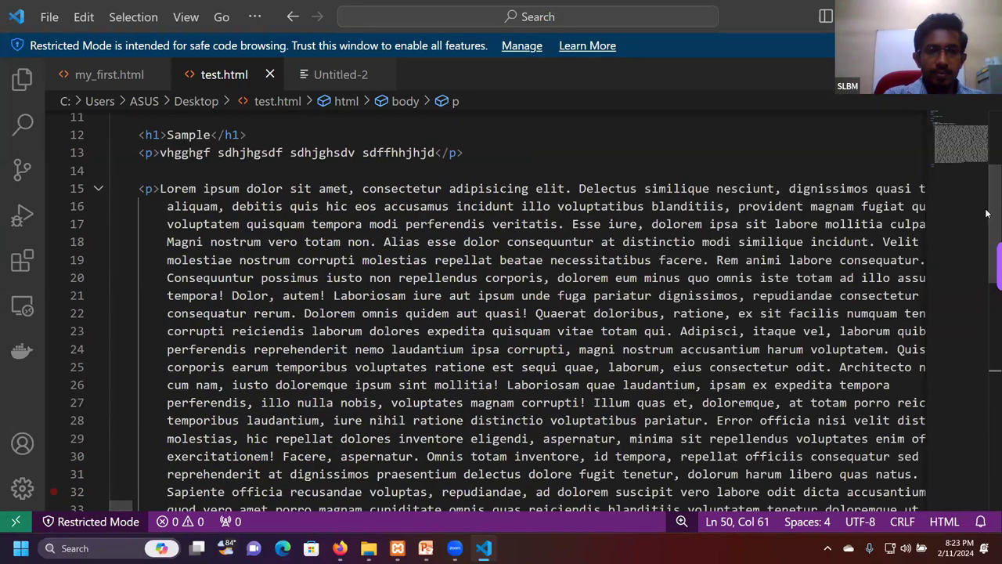
key("ctrl+minus")
key("ctrl+minus")
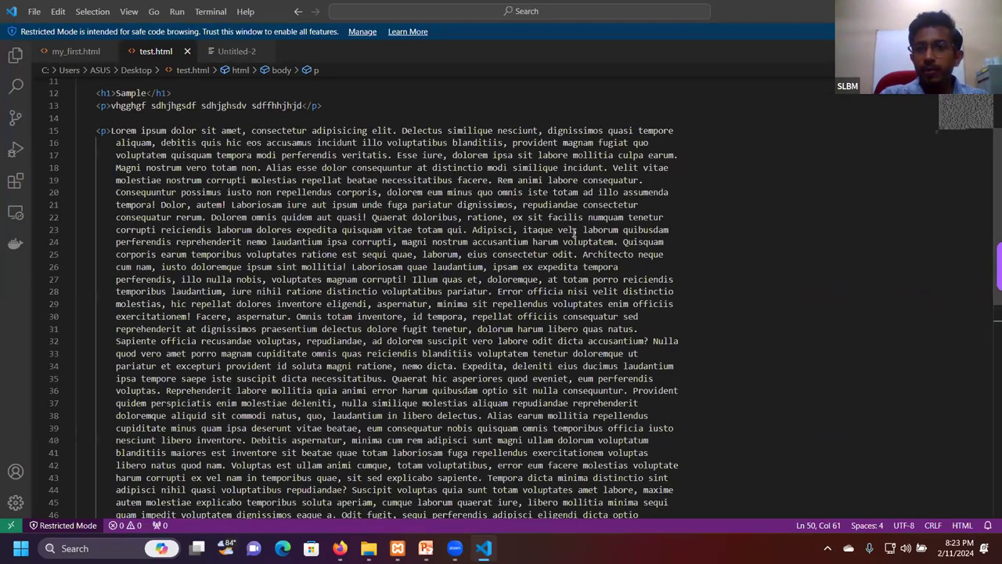
Switch to the Firefox window showing test.html and reload the page to view the heading and both paragraphs
scroll(422, 206, "up", 4)
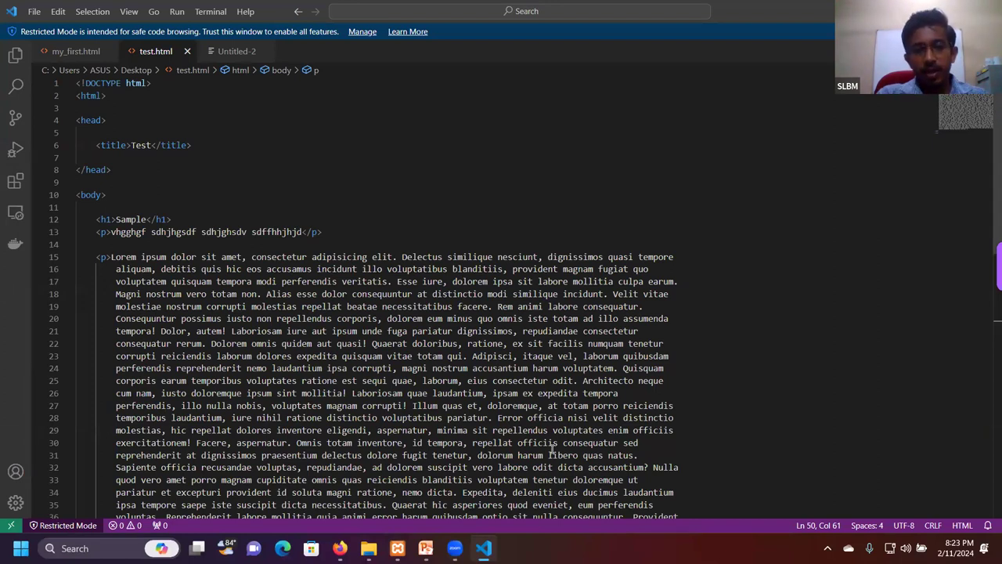
mouse_move(345, 548)
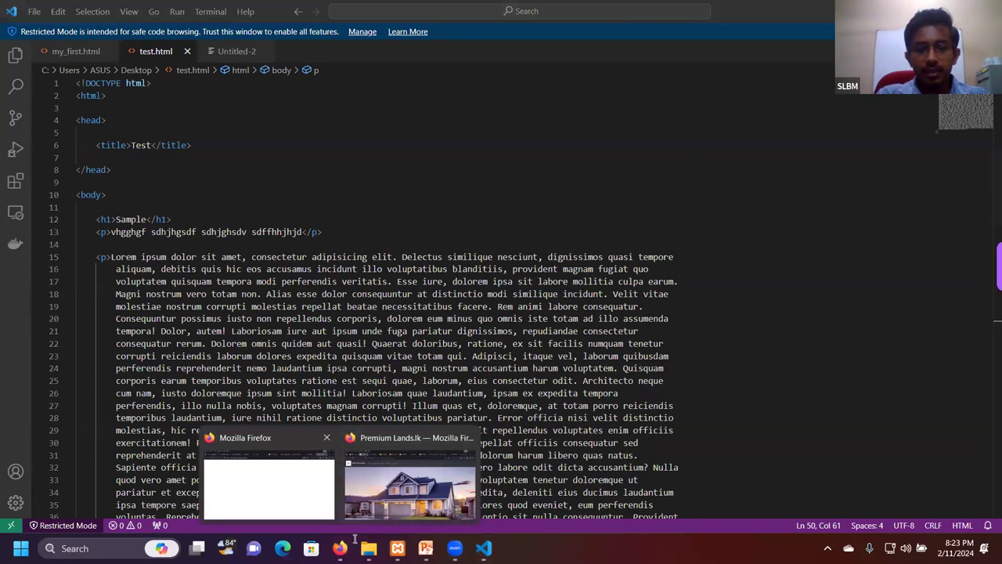
left_click(268, 486)
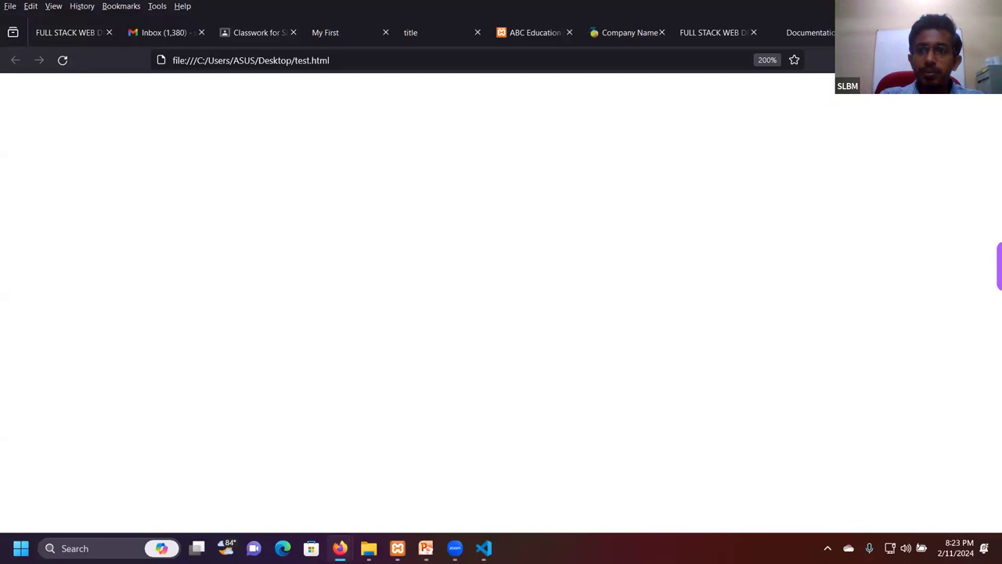
left_click(340, 548)
key("super+d")
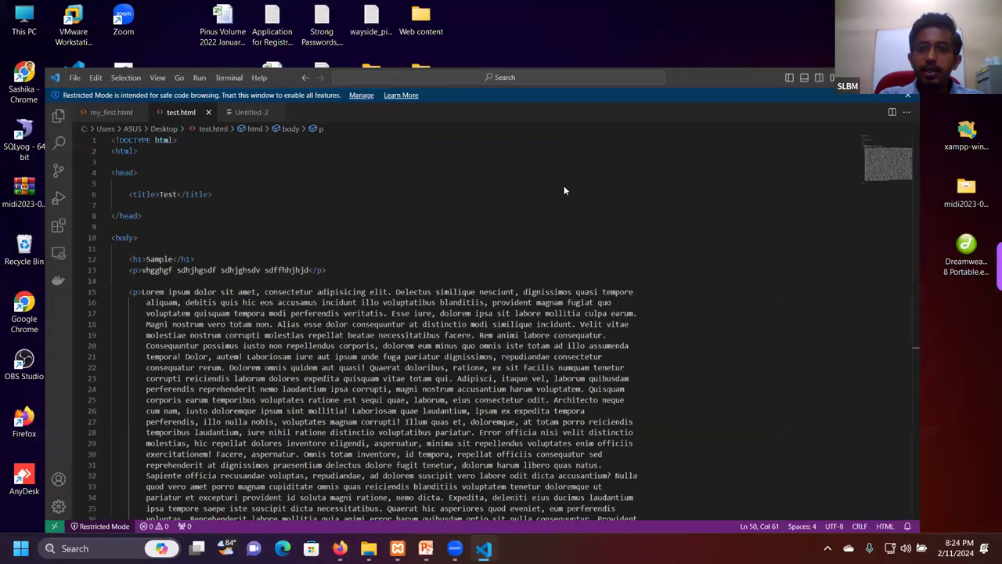
double_click(570, 190)
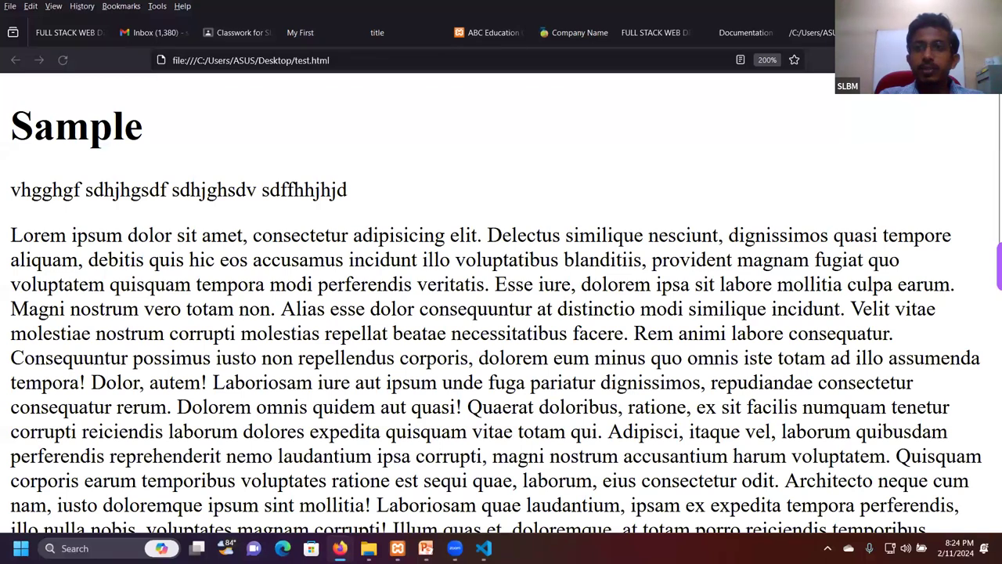
key("F5")
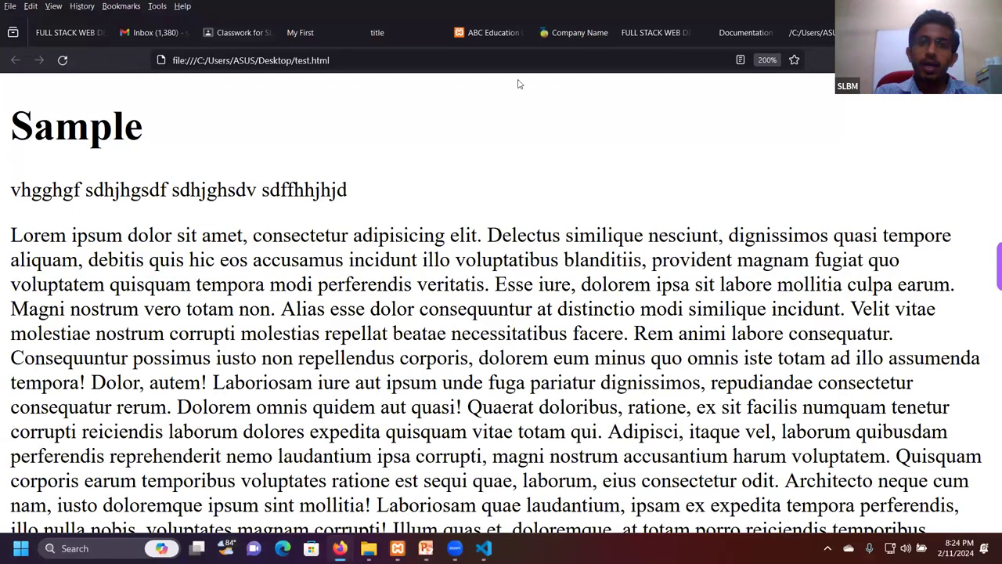
key("F5")
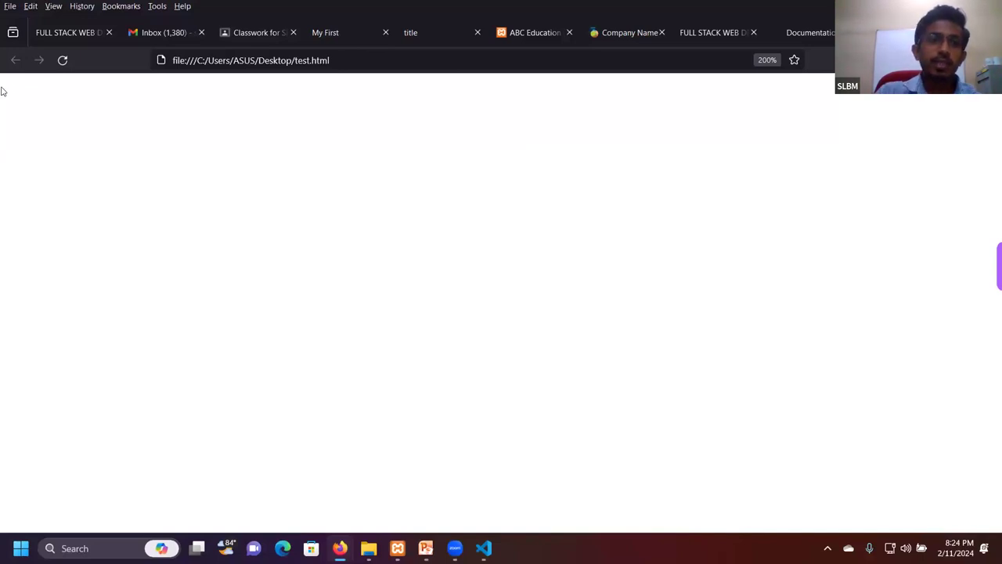
left_click(63, 60)
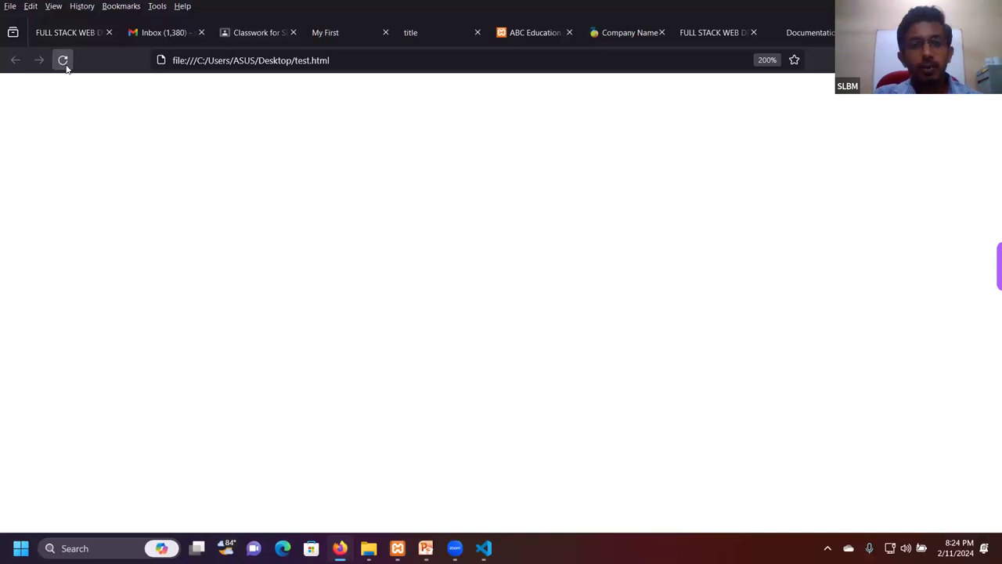
left_click(63, 61)
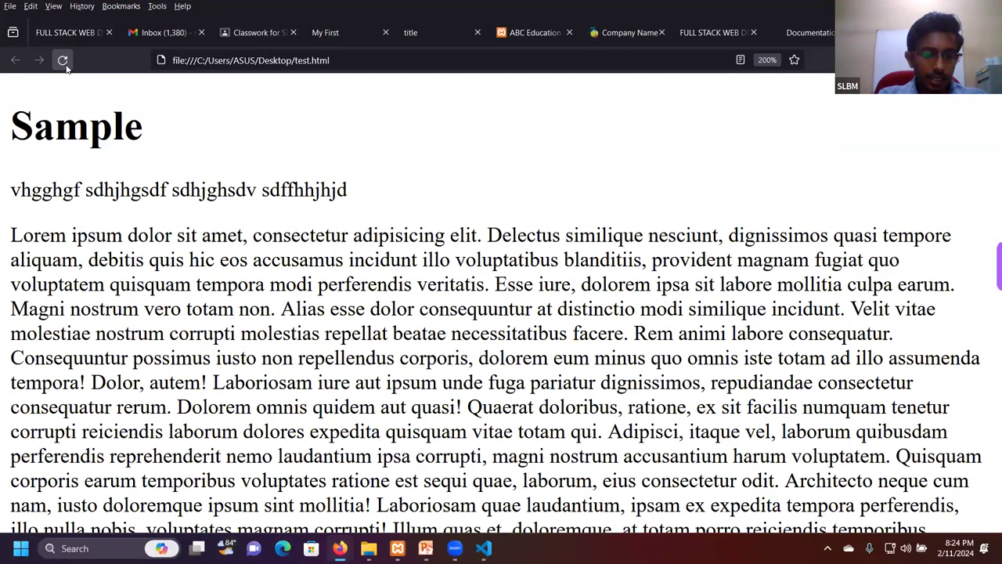
left_click(67, 68)
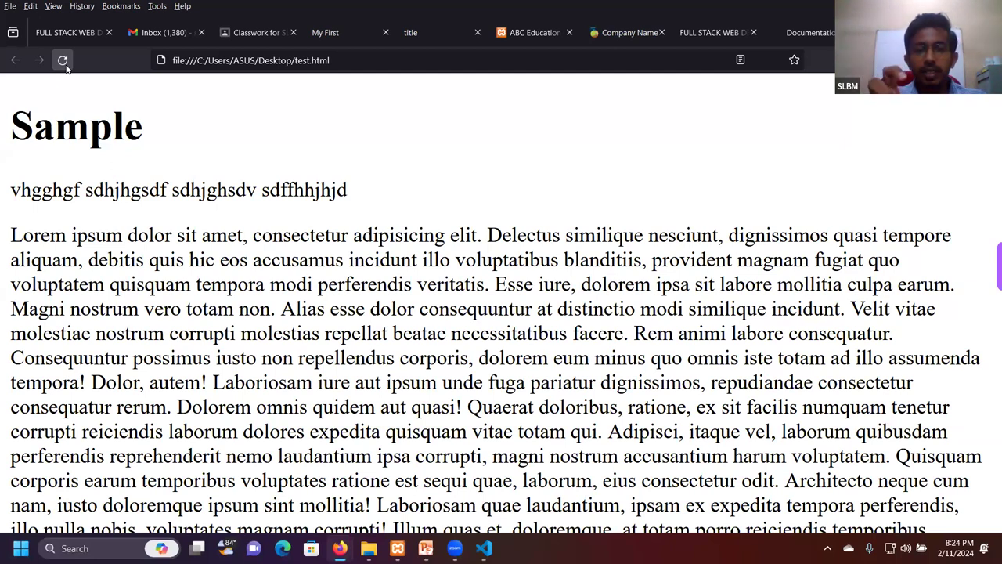
Zoom the test.html page out to 150% in the browser and look over the long lorem ipsum paragraph
key("ctrl+minus")
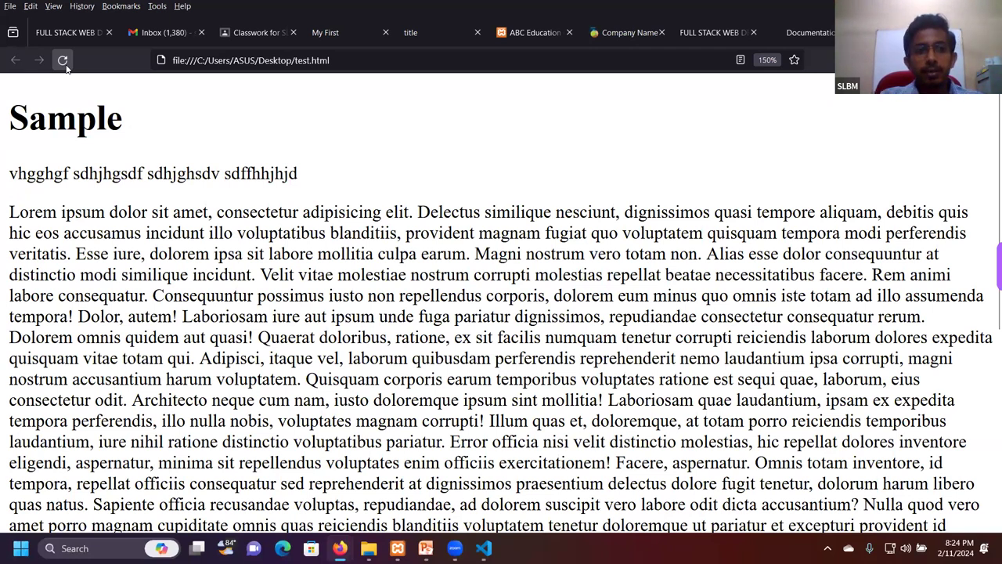
key("ctrl+minus")
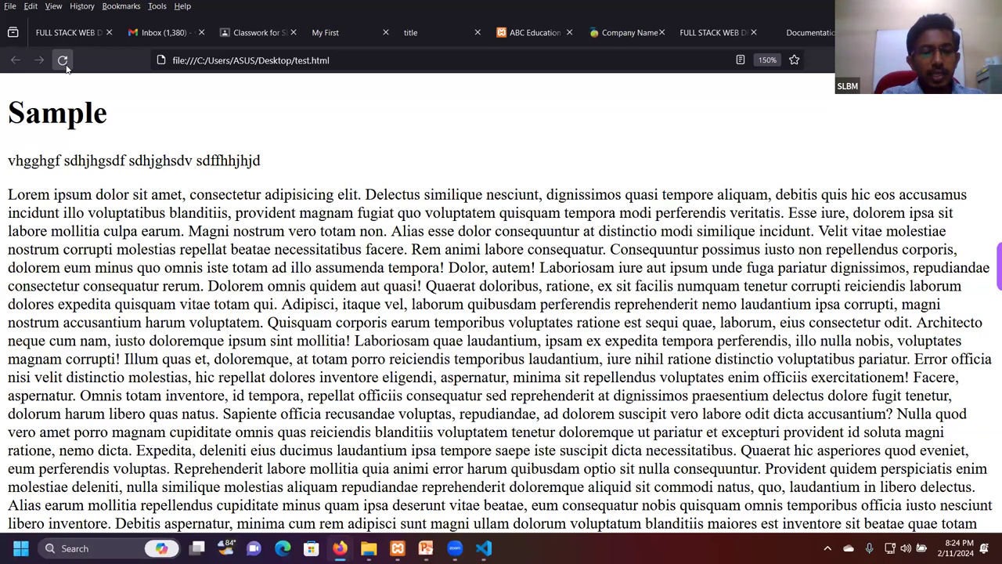
left_click(66, 68)
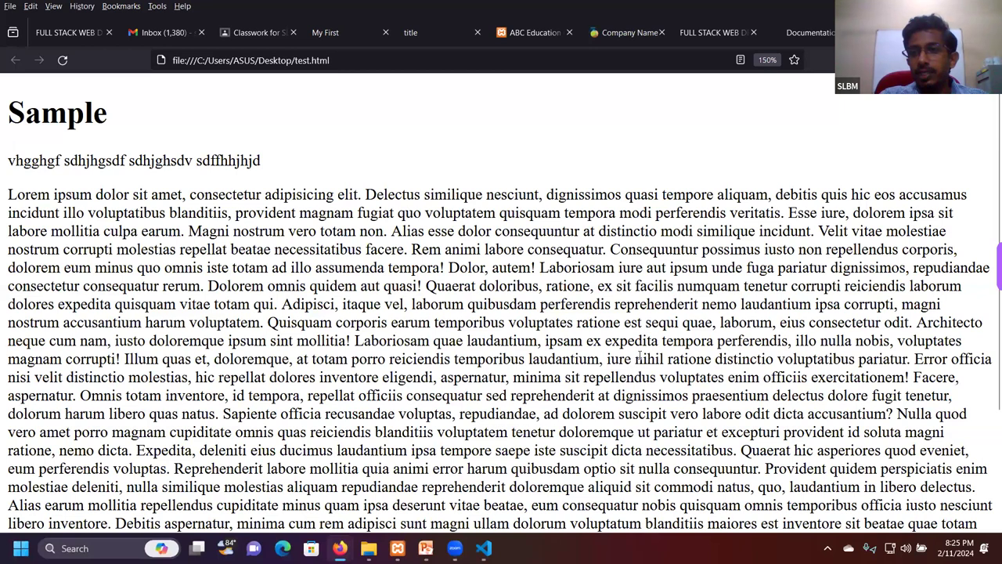
scroll(988, 246, "down", 3)
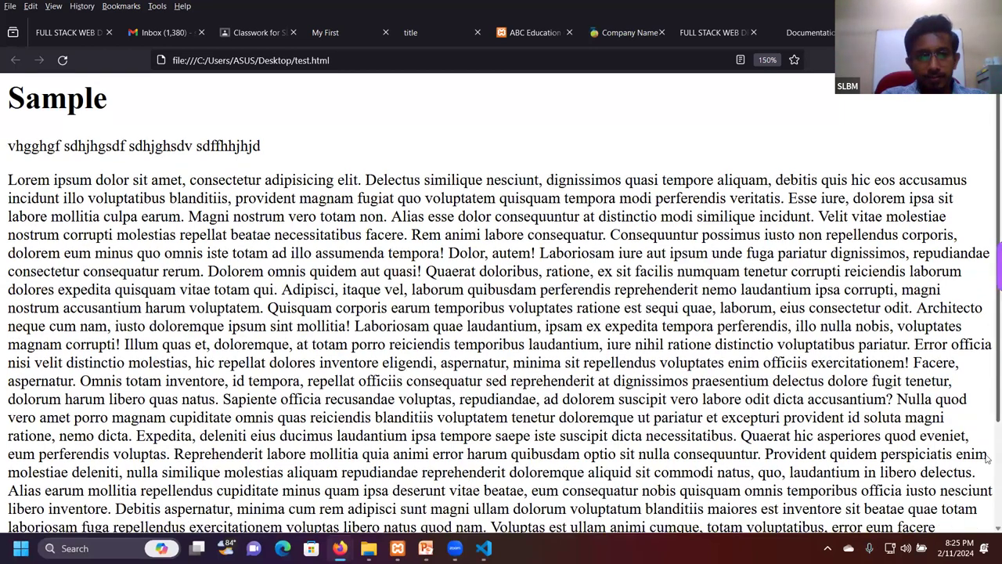
scroll(988, 228, "up", 3)
scroll(987, 226, "up", 1)
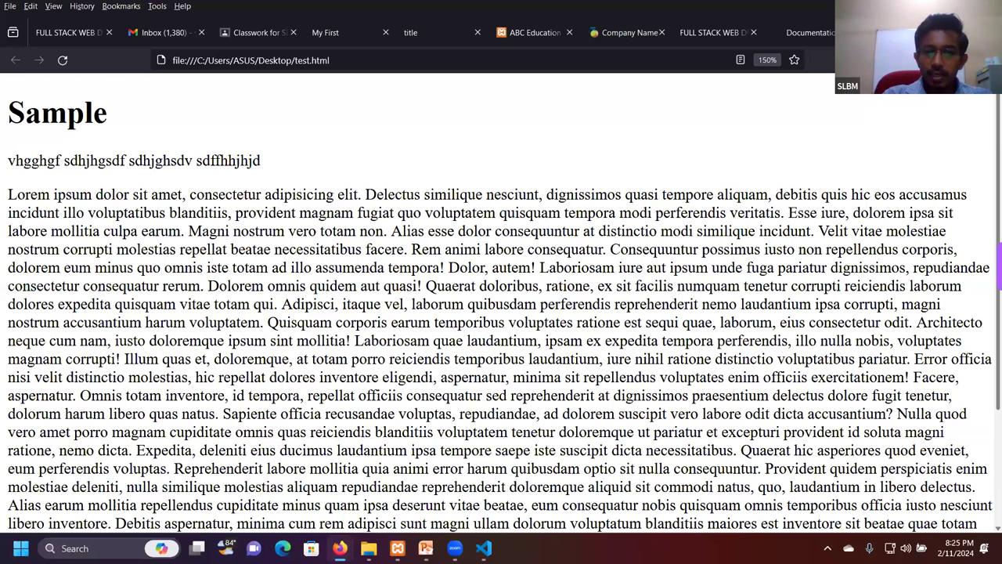
Switch back to Visual Studio Code, undo the reformatting and the lorem500 expansion, and delete the second paragraph element
key("alt+Tab")
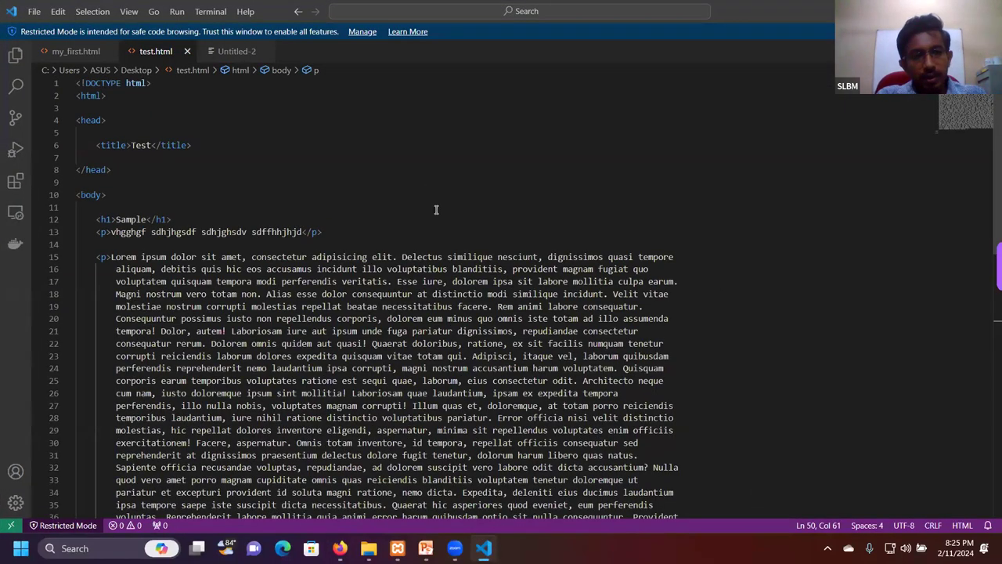
key("ctrl+z")
key("ctrl+z")
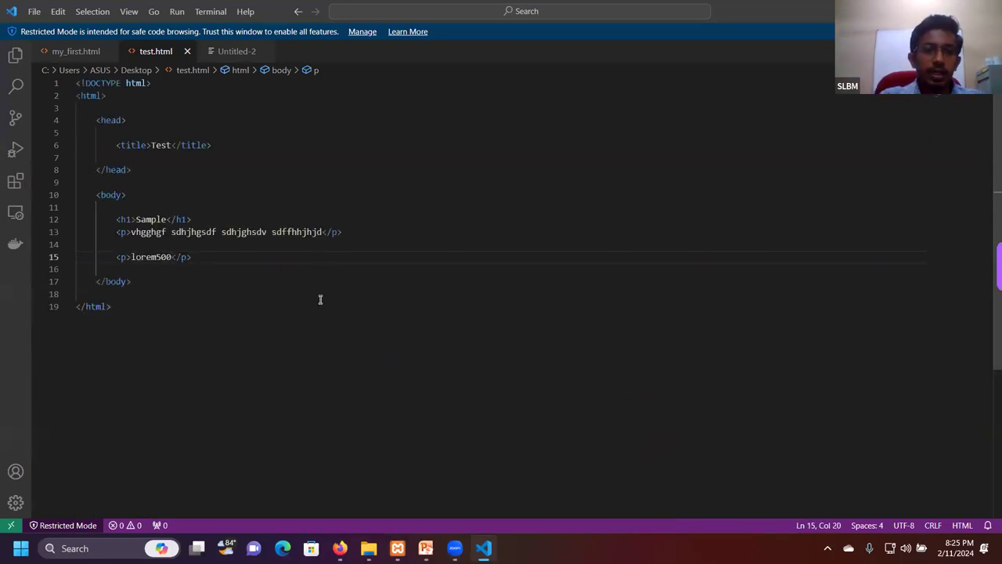
left_click_drag(206, 255, 117, 251)
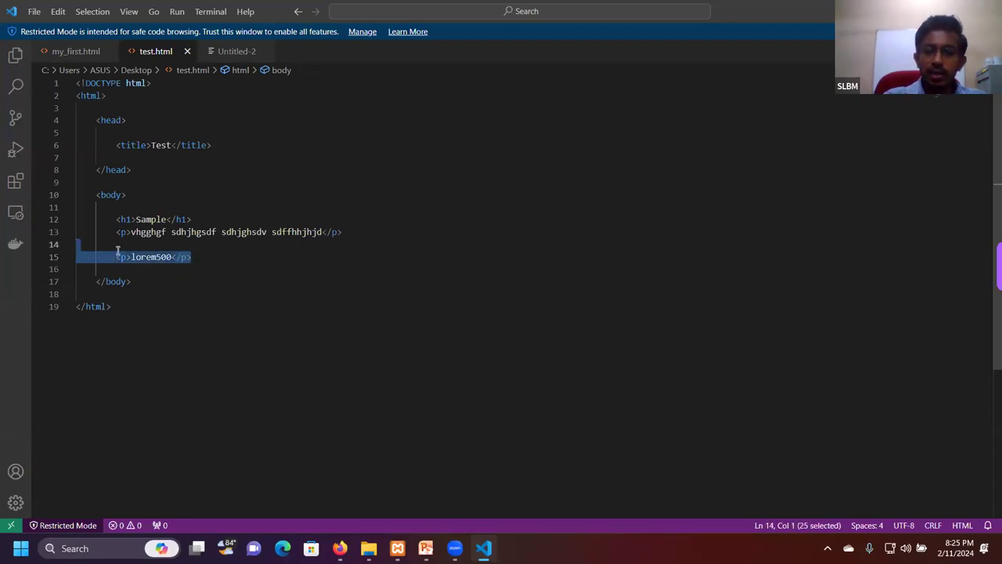
key("BackSpace")
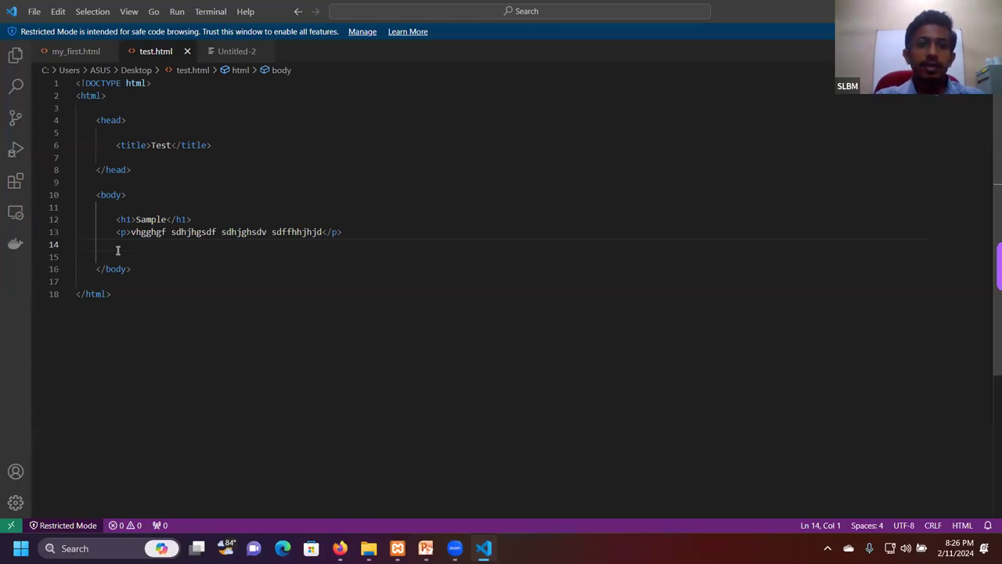
left_click(369, 167)
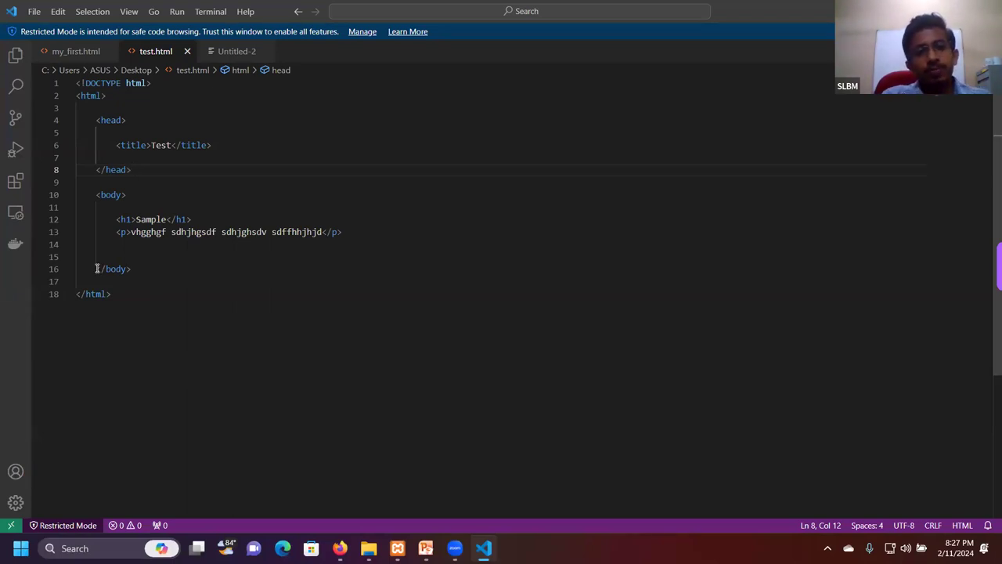
mouse_move(125, 124)
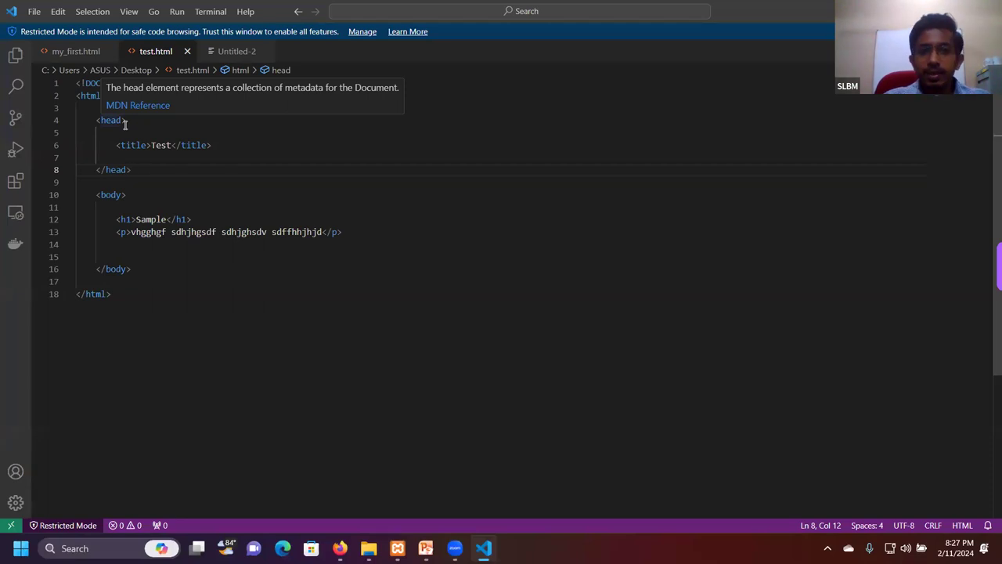
left_click(433, 114)
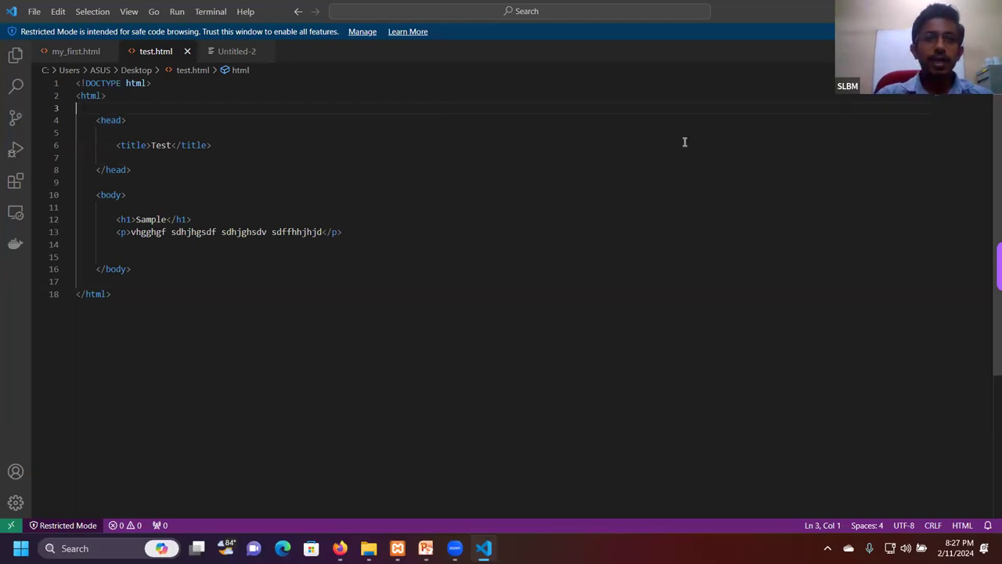
Fill the empty Untitled-2 file with the html doc (HTML Document) snippet template
left_click(227, 54)
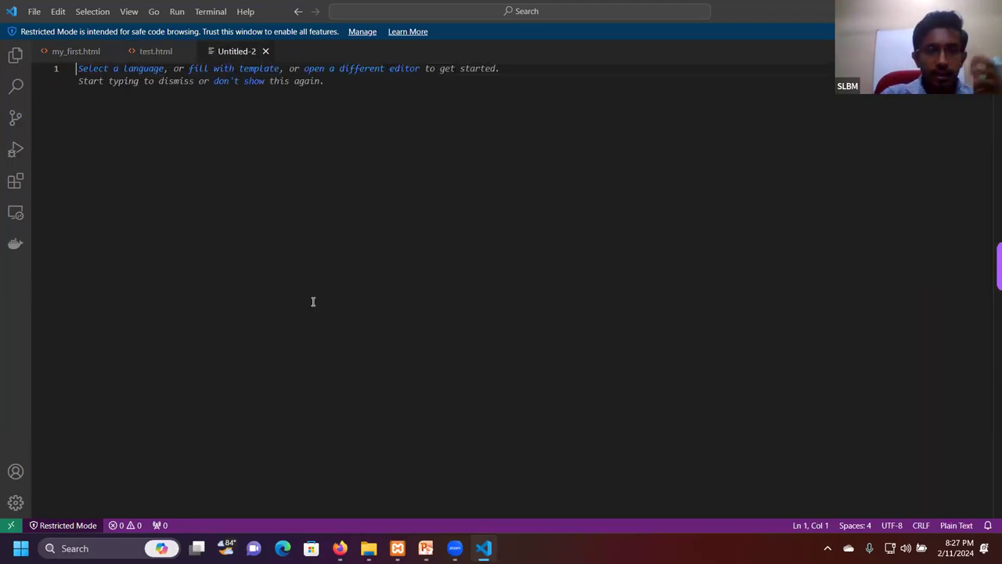
left_click(151, 52)
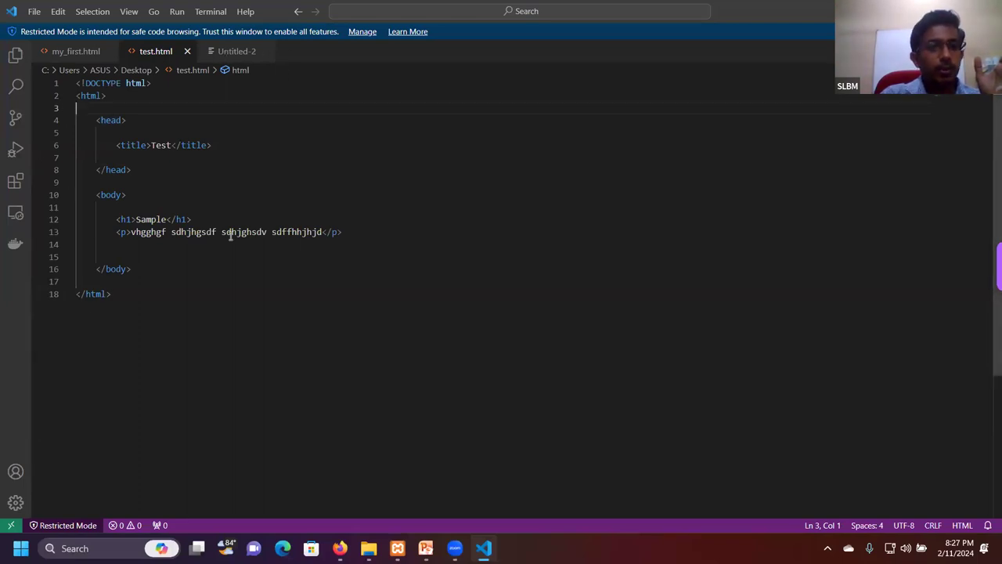
left_click(233, 53)
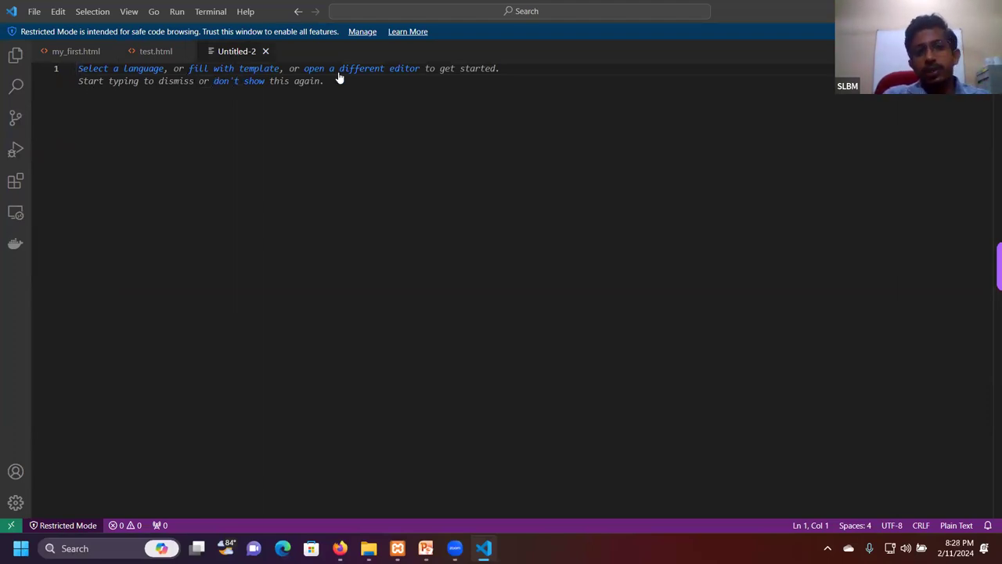
left_click(257, 69)
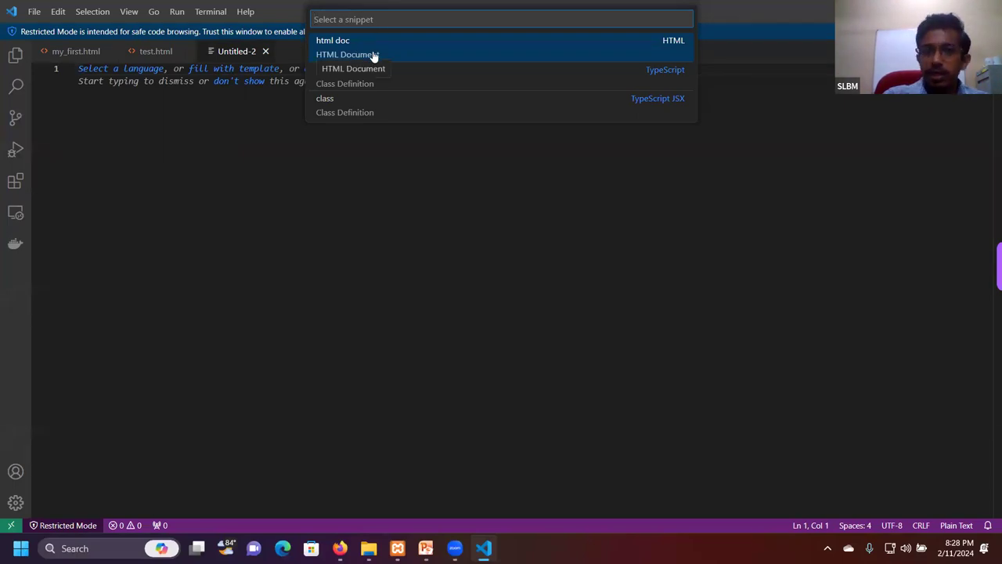
left_click(398, 56)
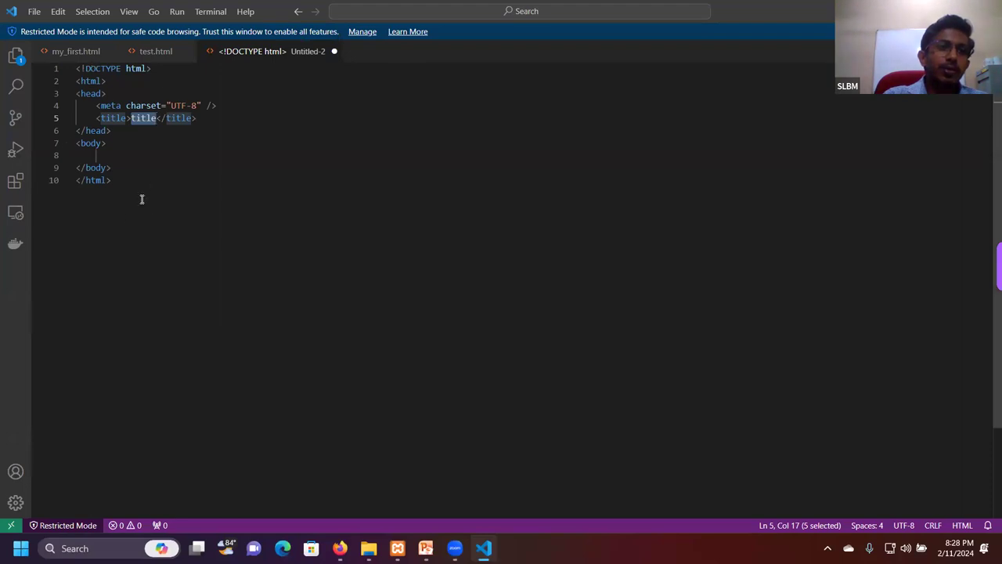
Compare the generated template with test.html and examine its meta charset line in the head
left_click(154, 55)
left_click(241, 49)
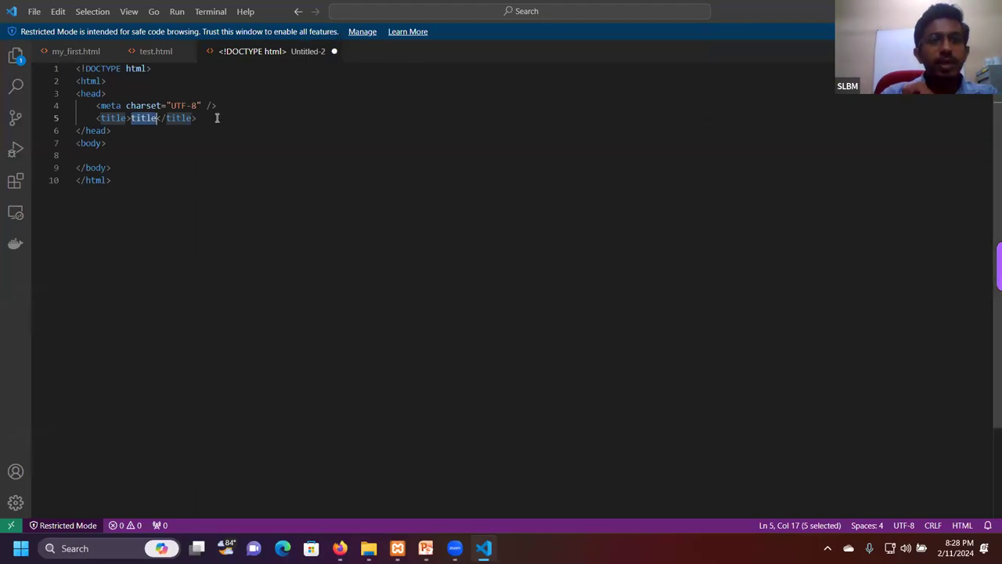
left_click_drag(96, 105, 233, 104)
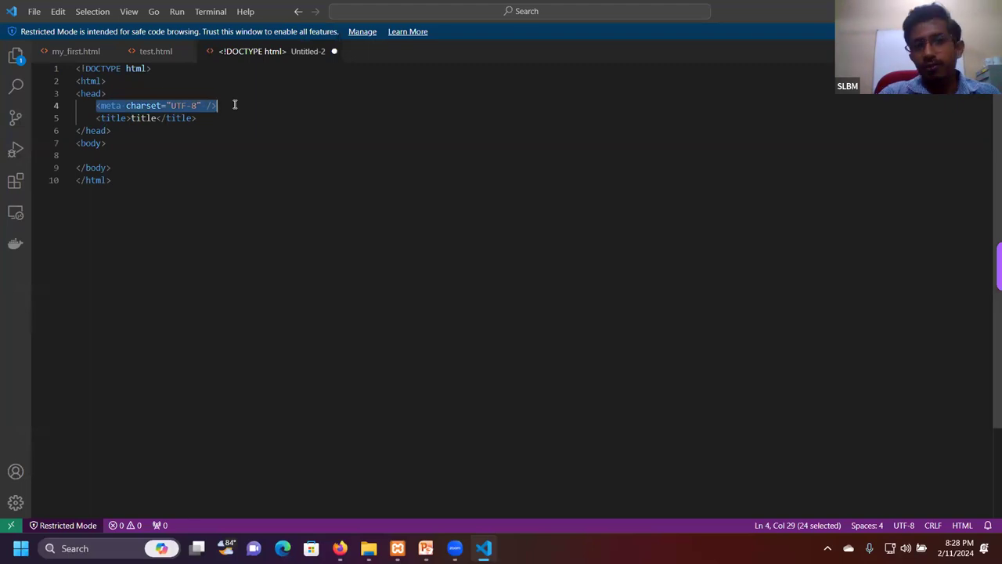
left_click(234, 104)
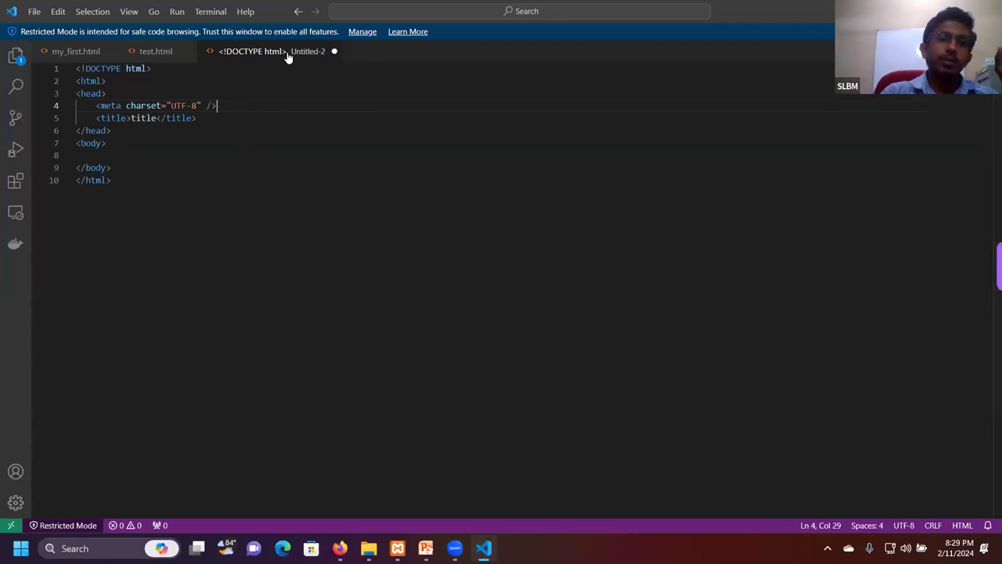
Create a new untitled file and set its language mode to HTML
double_click(373, 59)
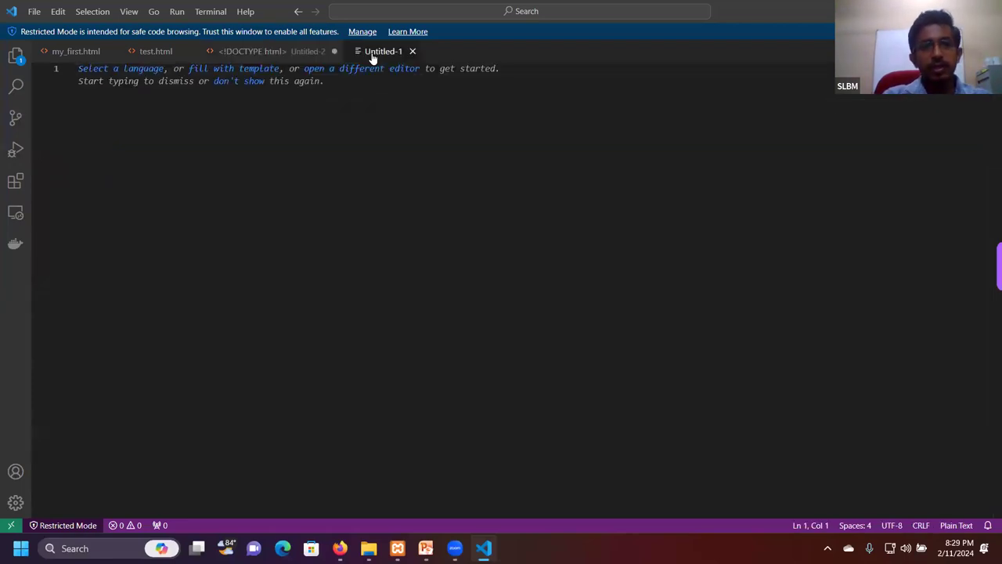
left_click(121, 70)
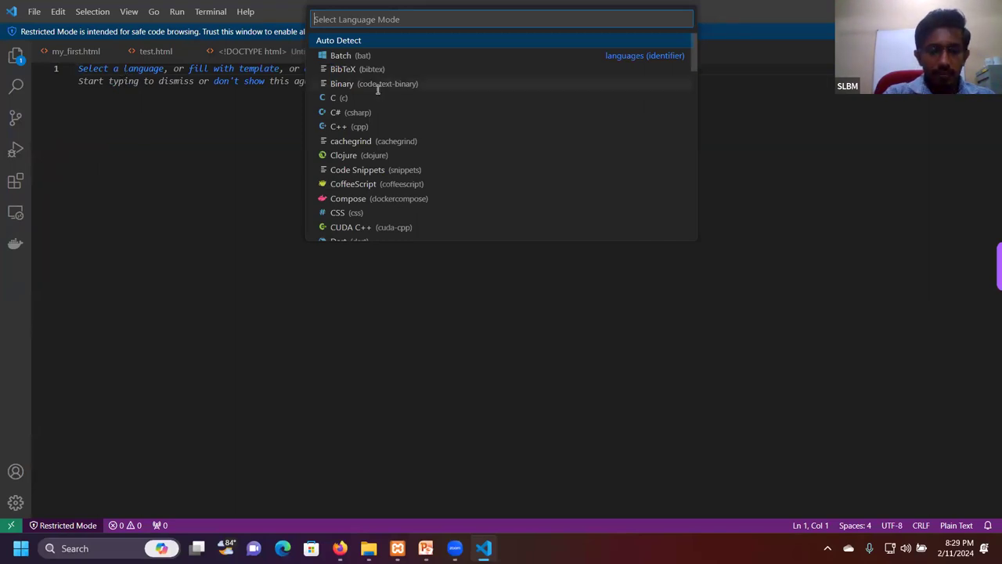
type("htm")
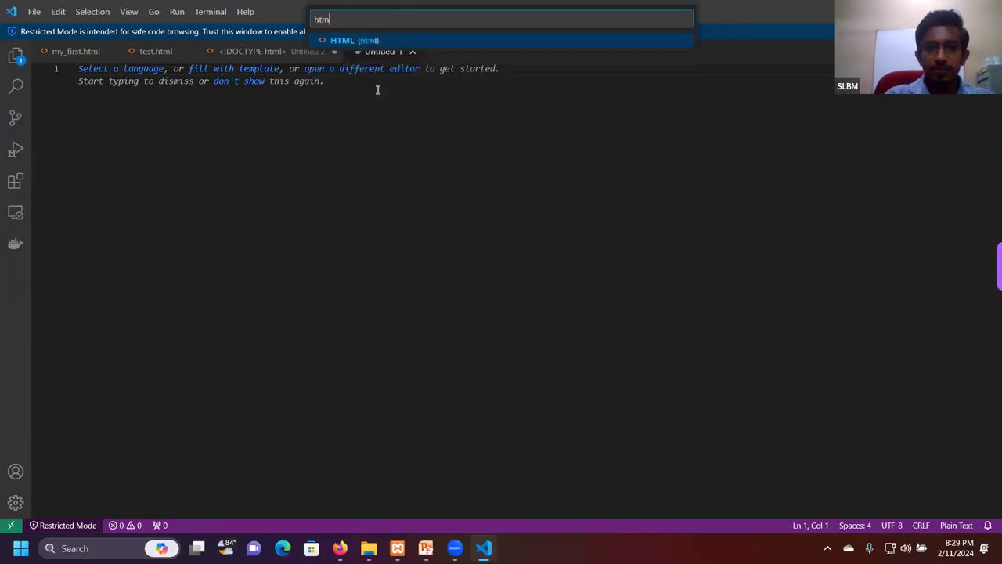
key("Return")
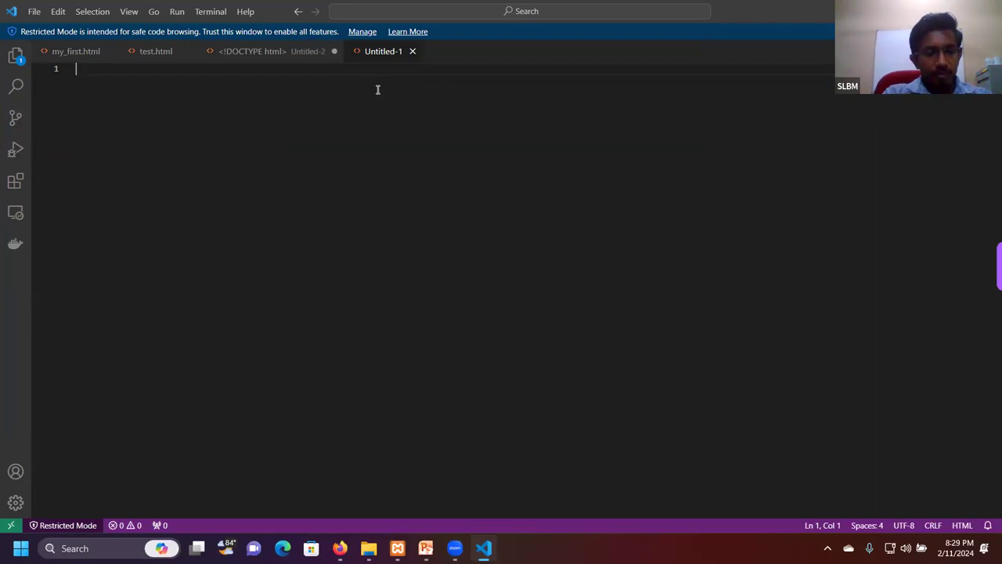
Generate the HTML5 boilerplate in the empty Untitled-1 file by expanding the ! Emmet abbreviation
type("!")
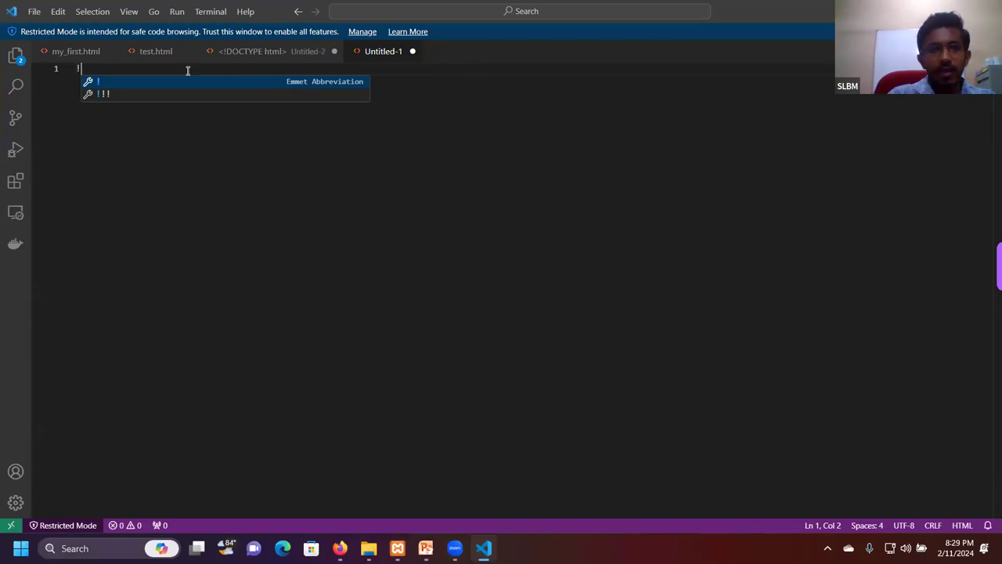
key("Return")
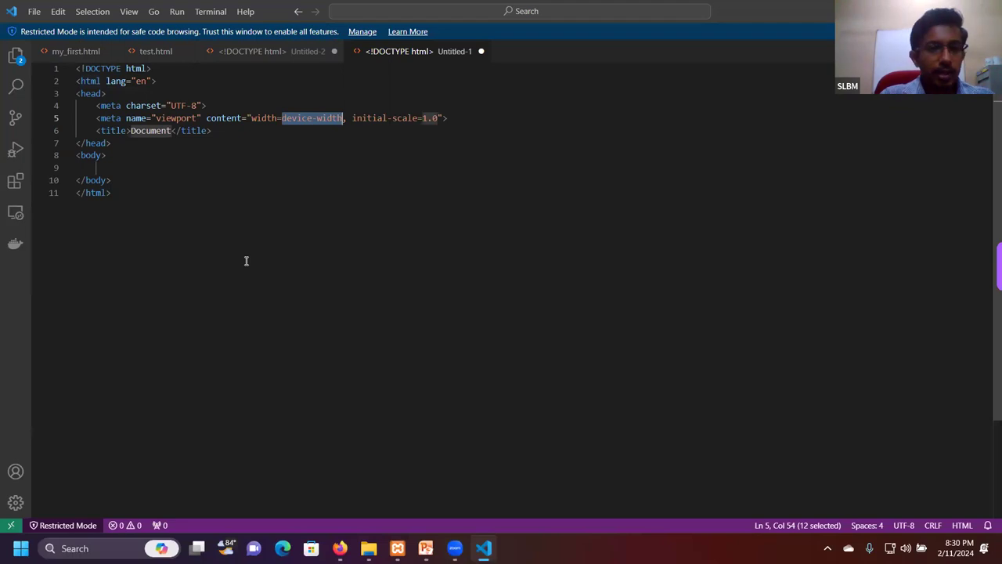
Switch to Firefox and skim the lecture PDF on creating a basic web page through the <head> element slides, returning to its first page
mouse_move(329, 535)
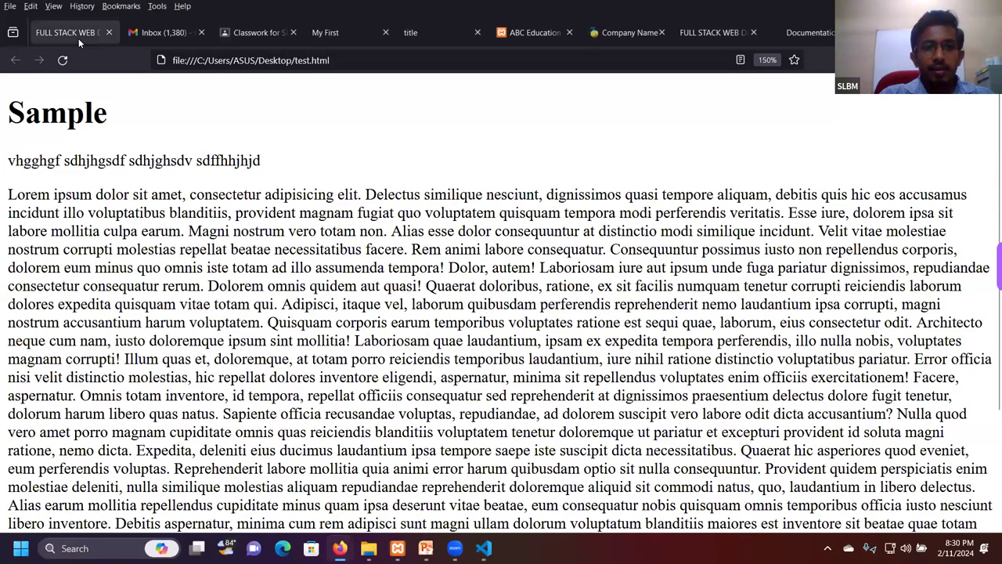
left_click(78, 35)
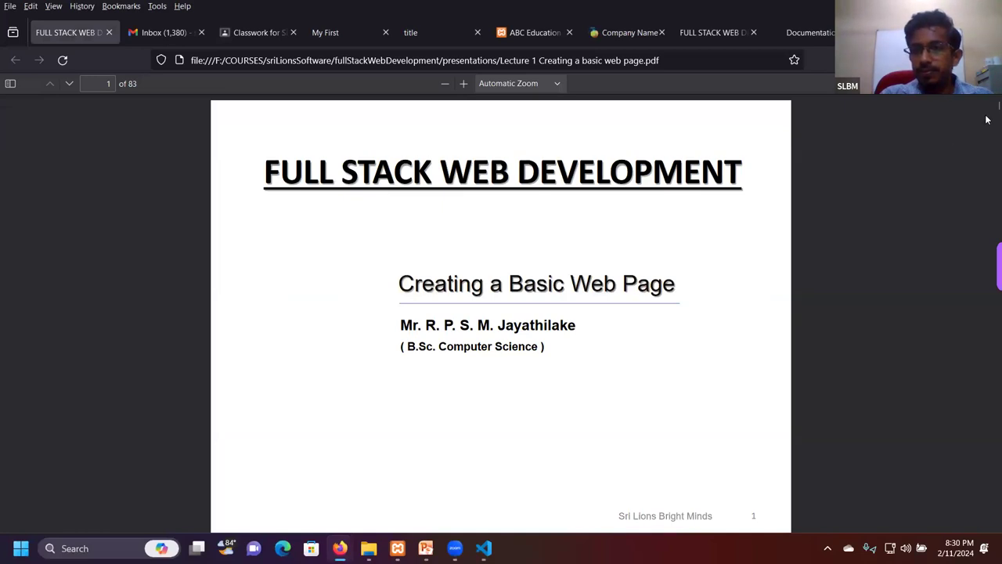
scroll(987, 117, "down", 10)
scroll(987, 117, "up", 6)
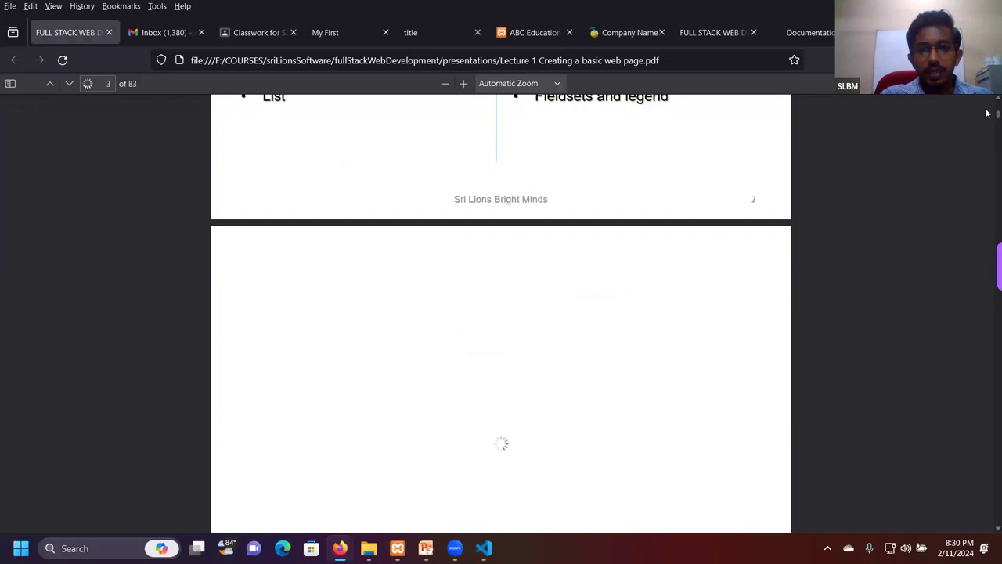
scroll(987, 118, "down", 5)
scroll(988, 122, "down", 10)
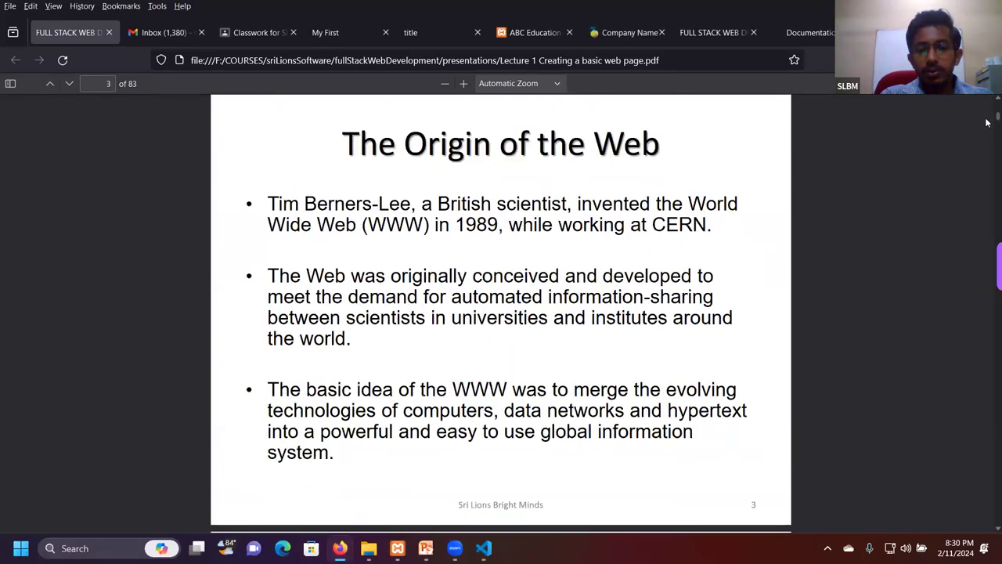
scroll(988, 134, "down", 10)
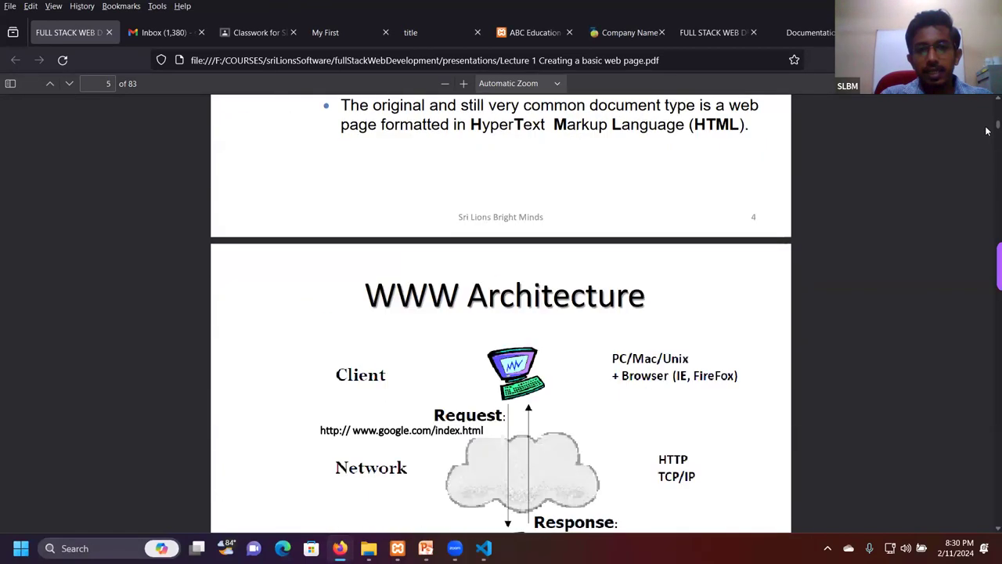
scroll(987, 145, "down", 10)
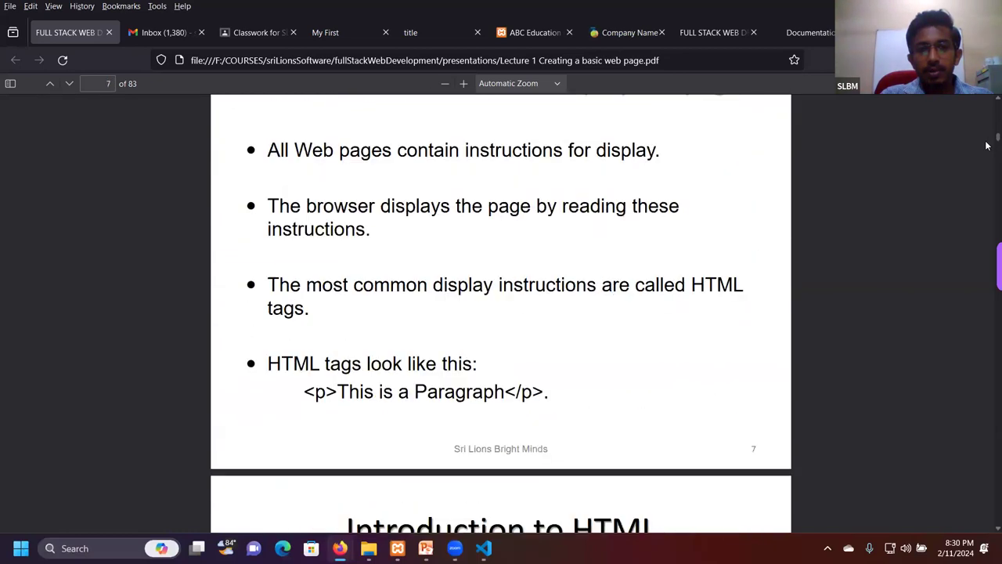
left_click_drag(987, 153, 988, 206)
scroll(987, 202, "down", 1)
scroll(988, 206, "down", 6)
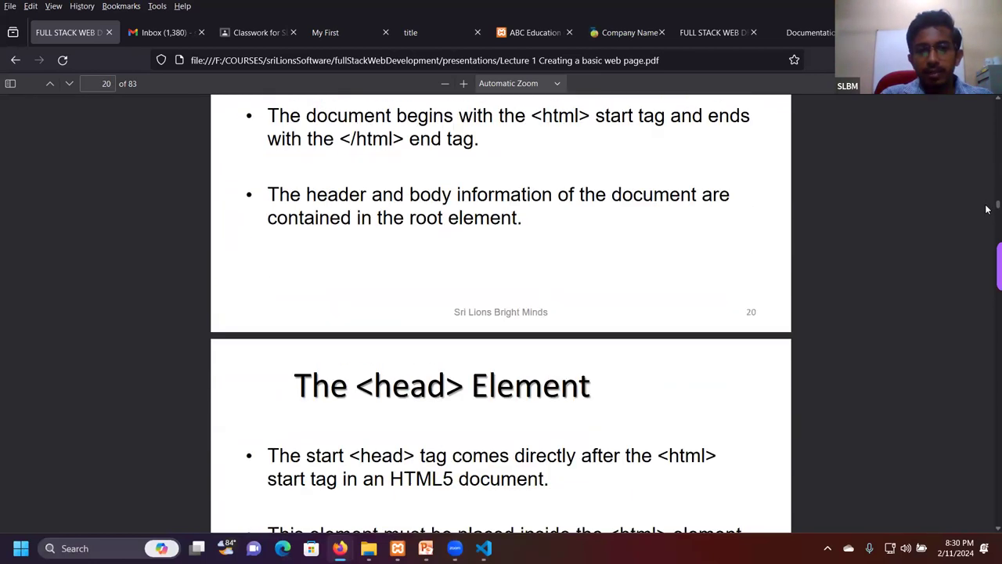
scroll(988, 220, "down", 9)
scroll(987, 220, "down", 5)
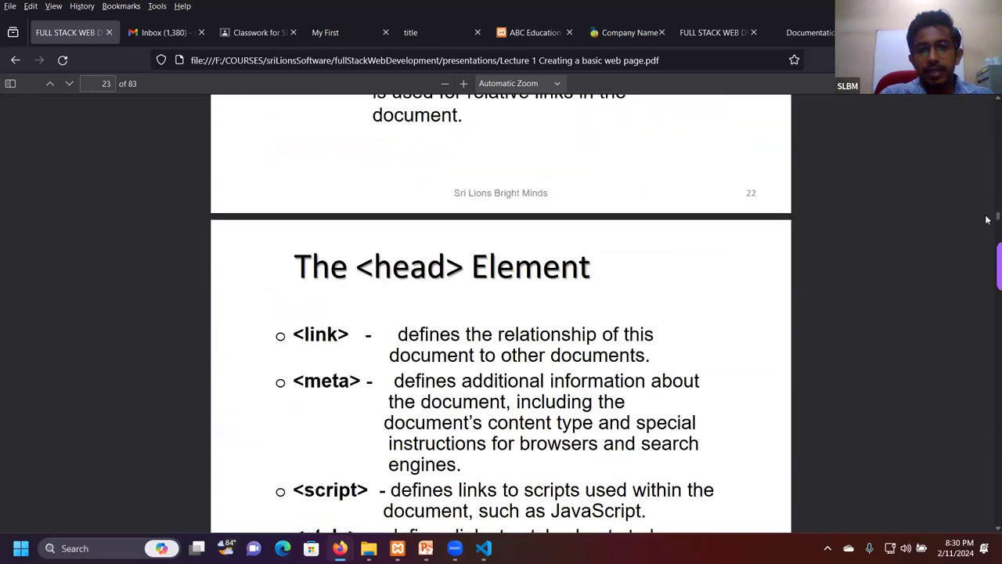
left_click_drag(987, 220, 988, 102)
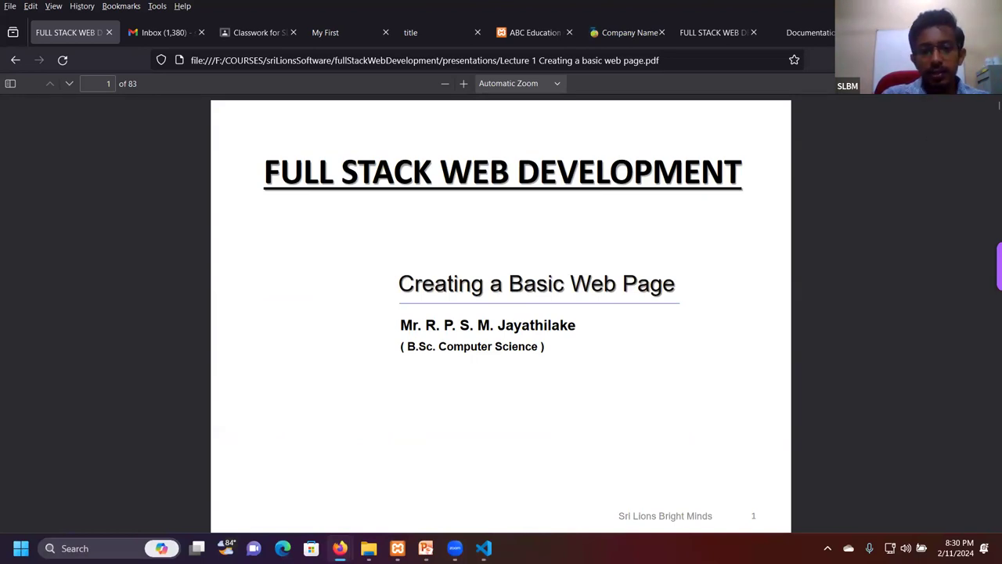
Switch back to Visual Studio Code and compare the Emmet boilerplate, including its viewport meta line, with Untitled-2 and test.html
left_click(483, 548)
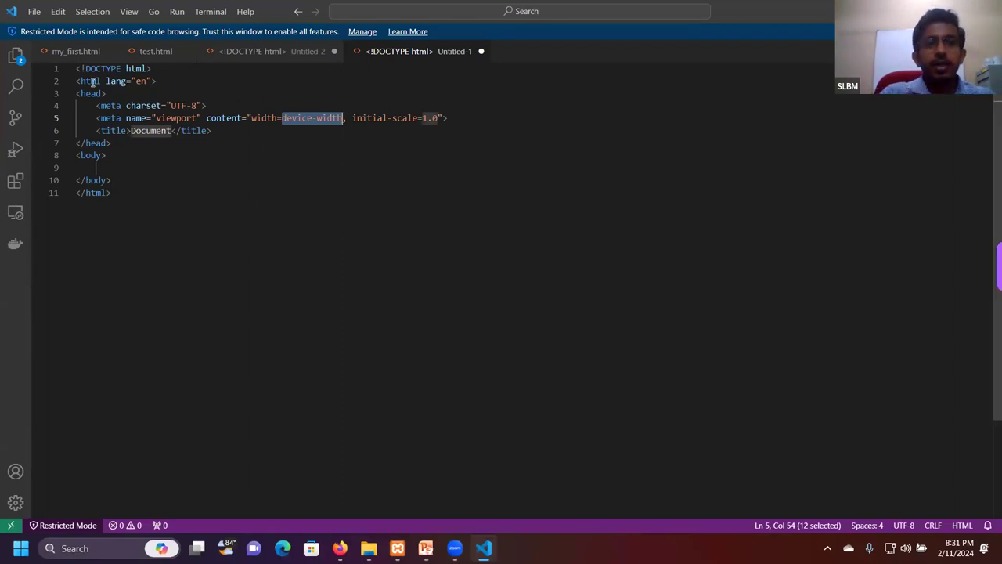
mouse_move(106, 83)
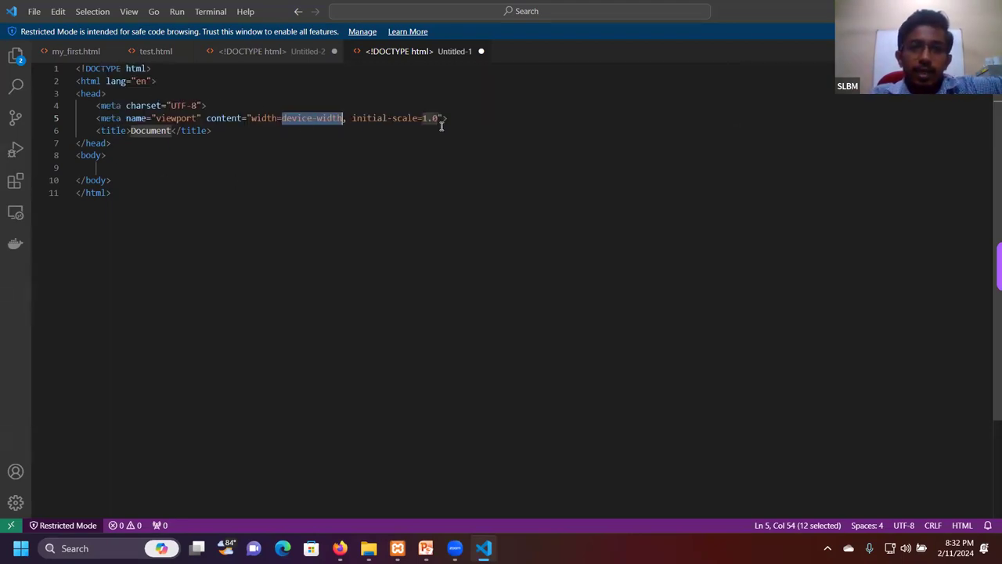
left_click(467, 117)
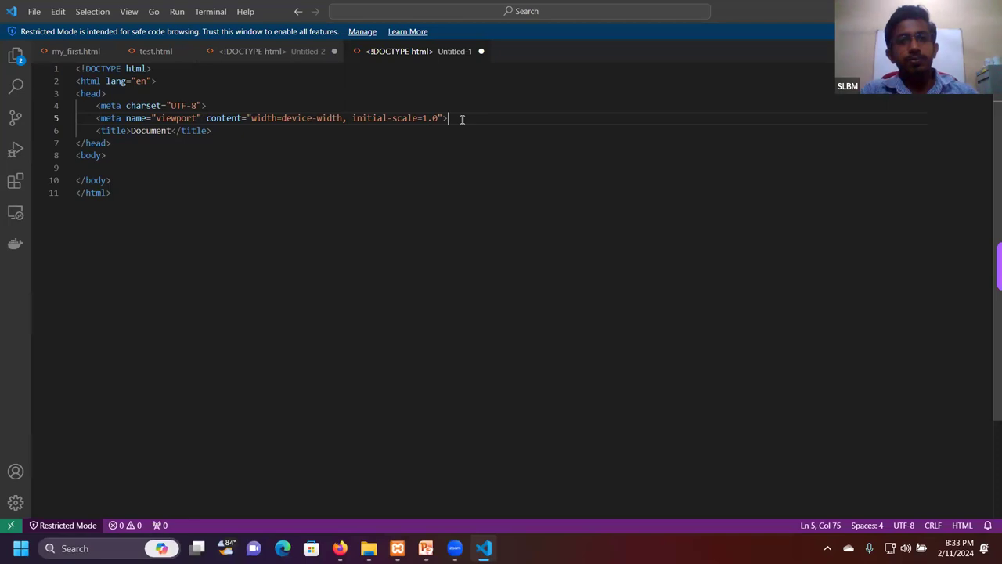
left_click(278, 60)
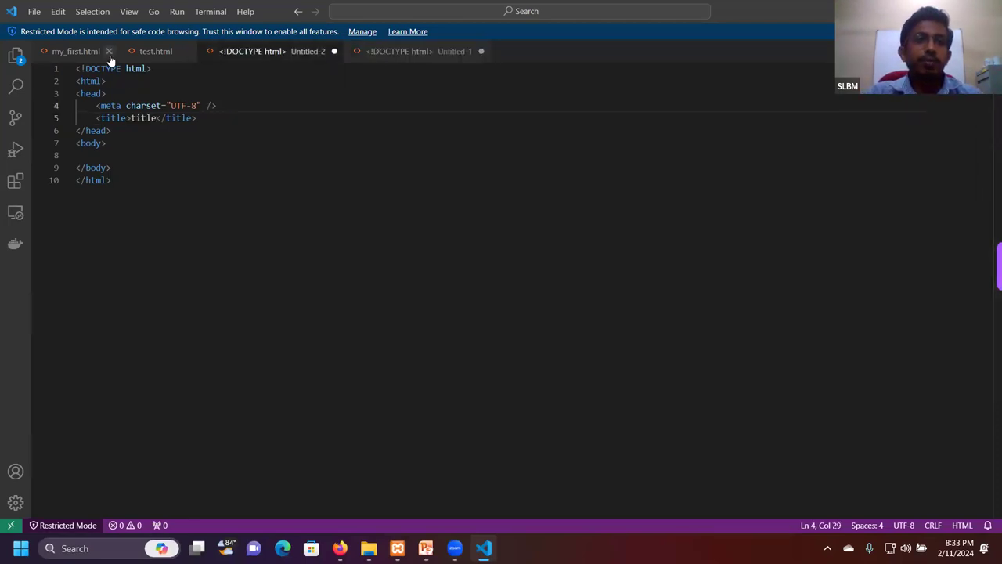
left_click(157, 58)
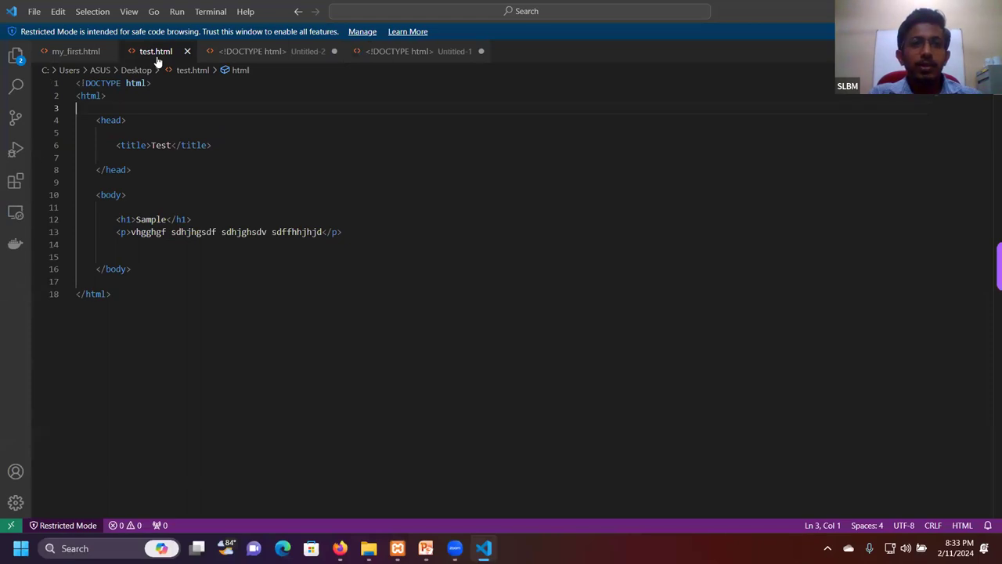
left_click(258, 59)
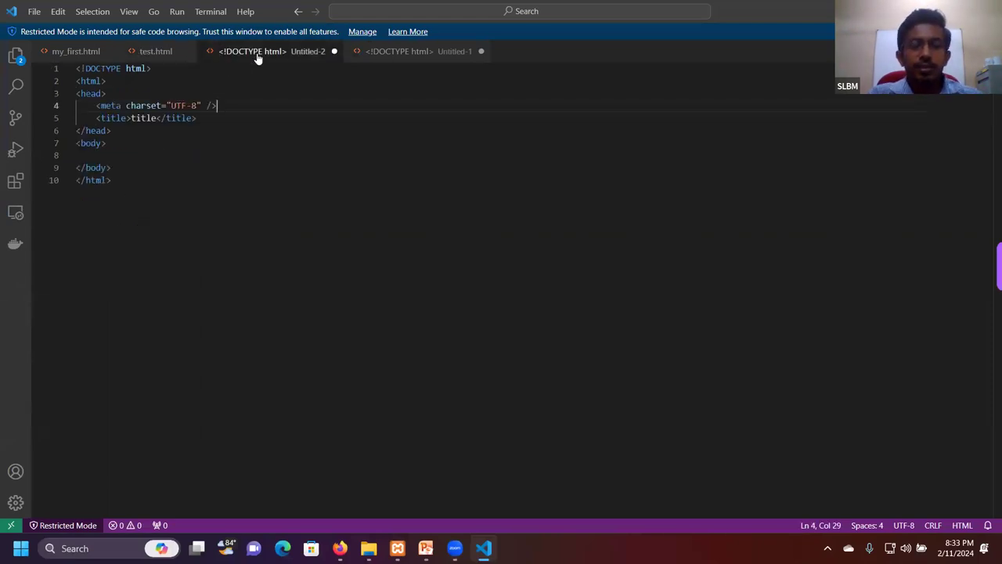
left_click(408, 55)
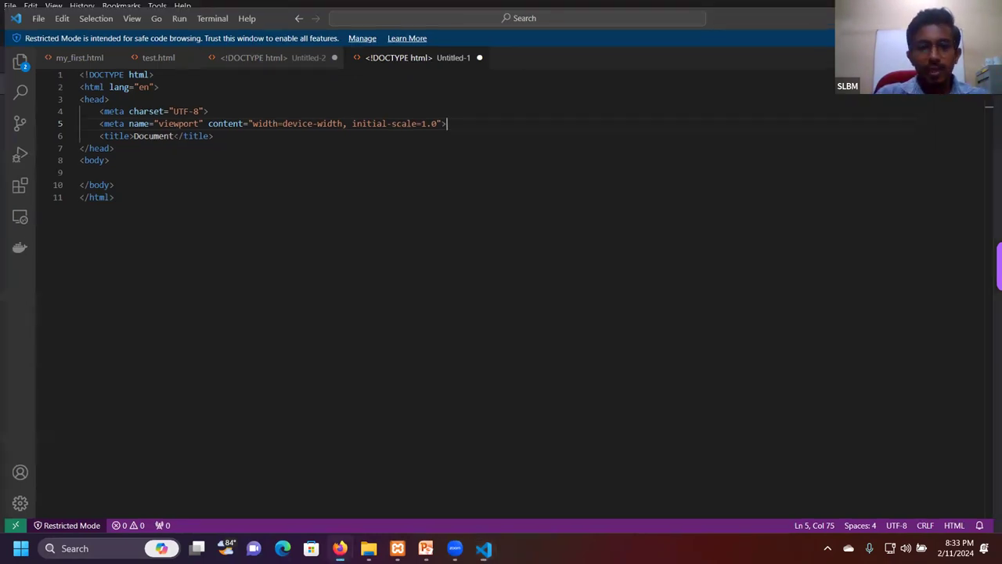
Switch to Firefox, show the downloaded VSCodeUserSetup-x64-1.86.1.exe in its folder, and minimize the folder window
key("alt+Tab")
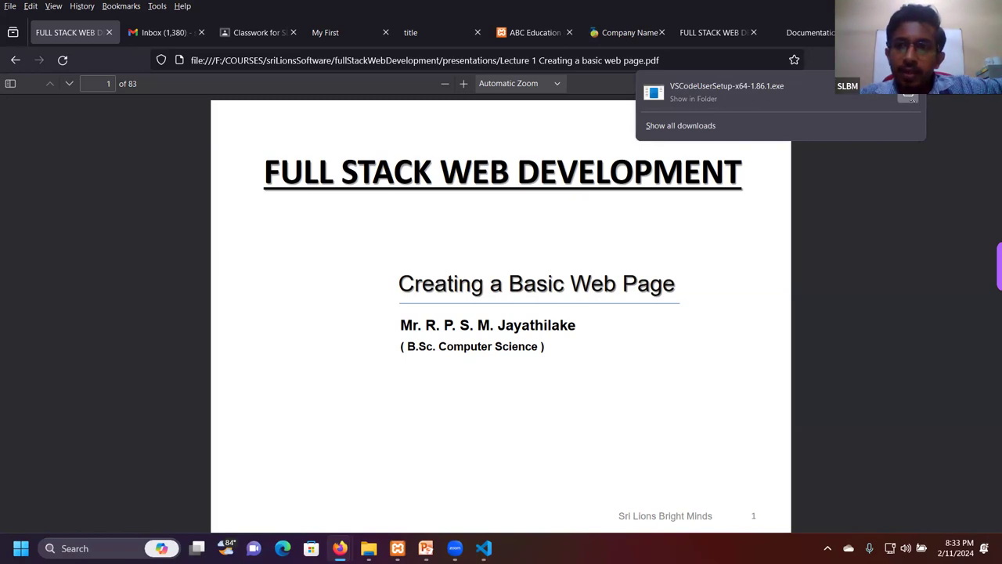
left_click(909, 94)
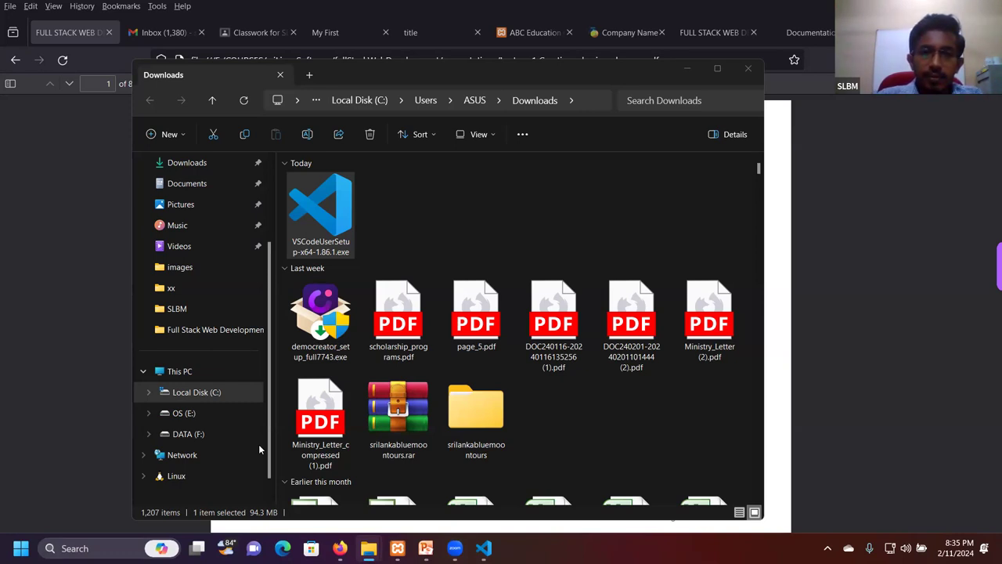
left_click(548, 248)
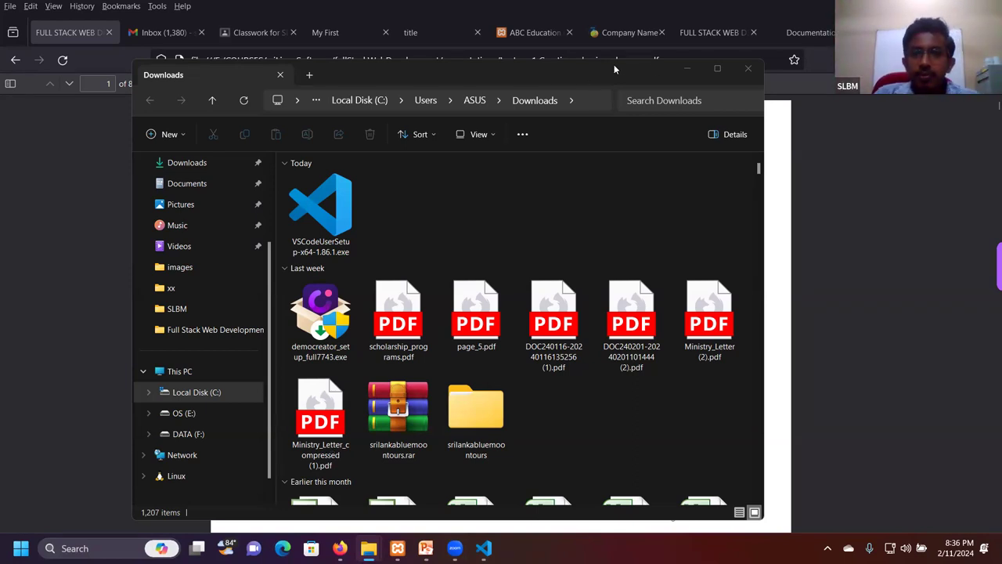
left_click(684, 69)
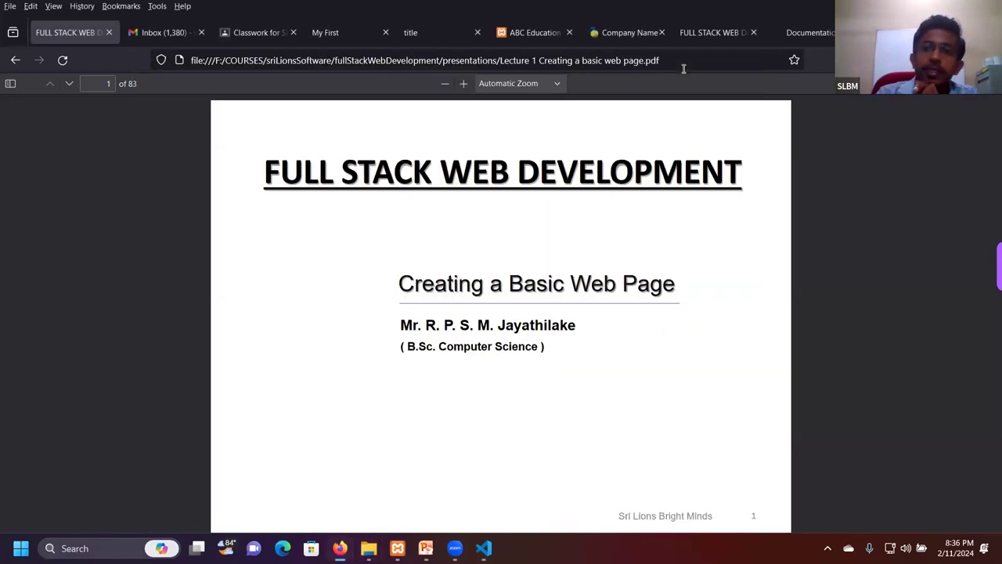